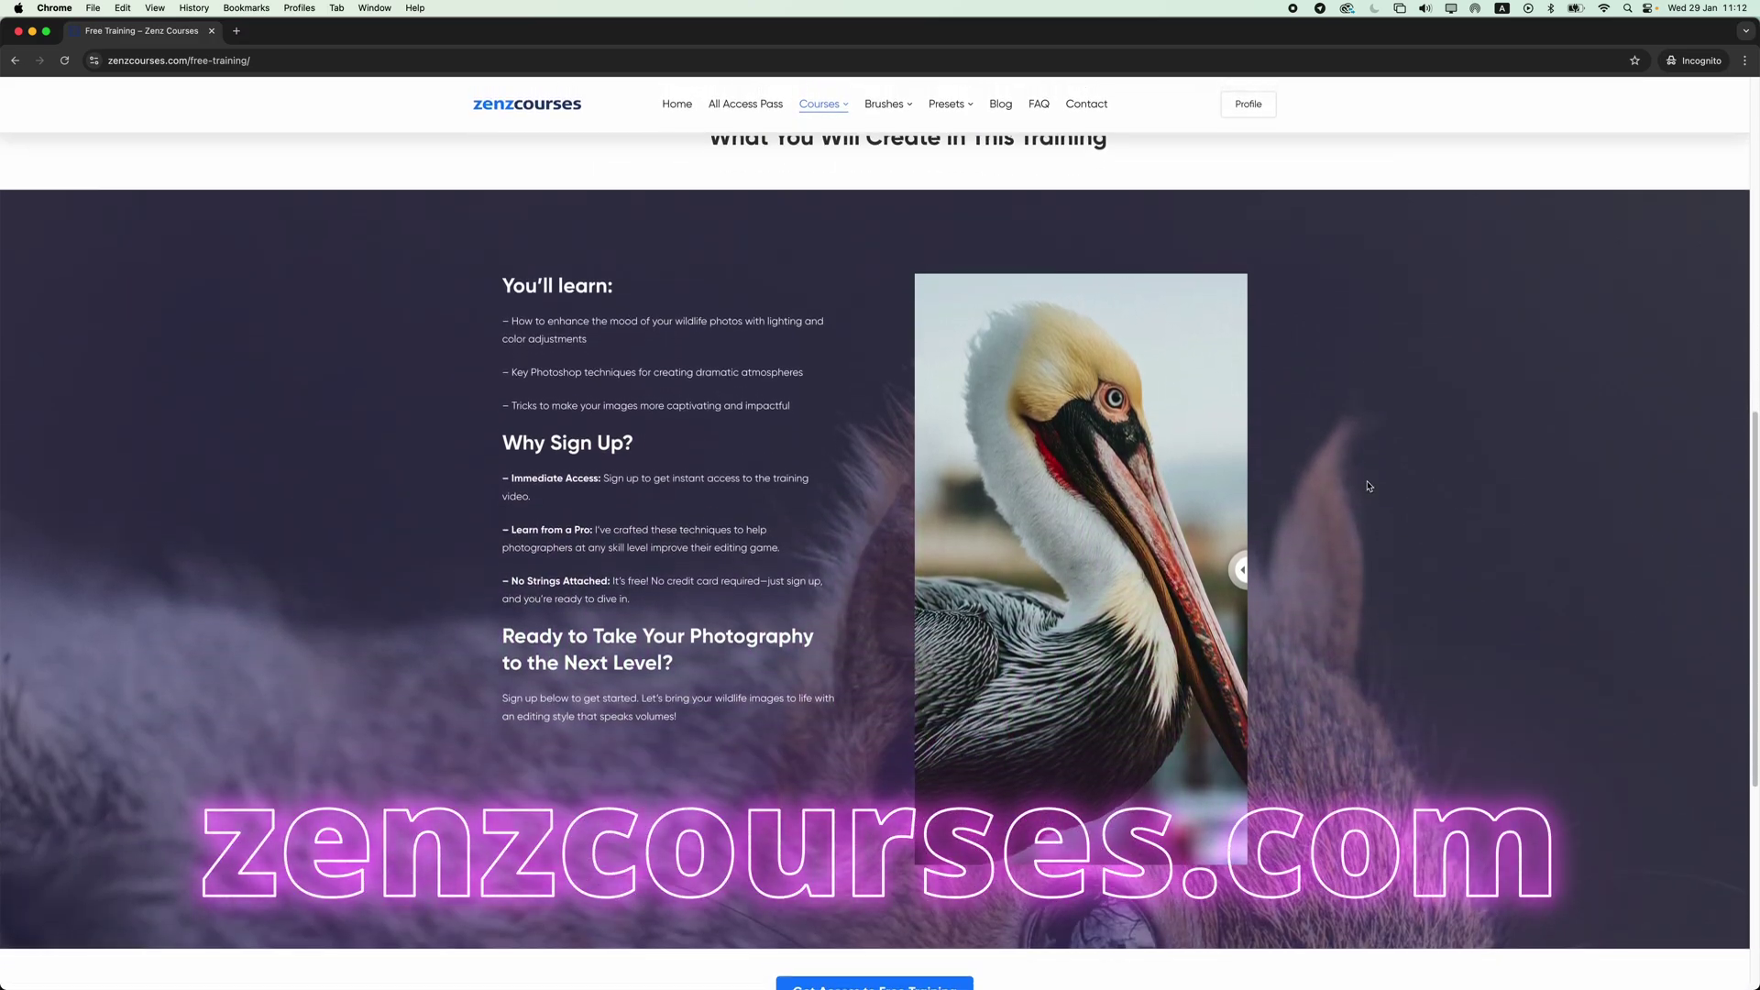
# Drag the pelican photo's before/after slider left to show the darker edited version.
pyautogui.moveTo(1243, 570); pyautogui.dragTo(878, 569)
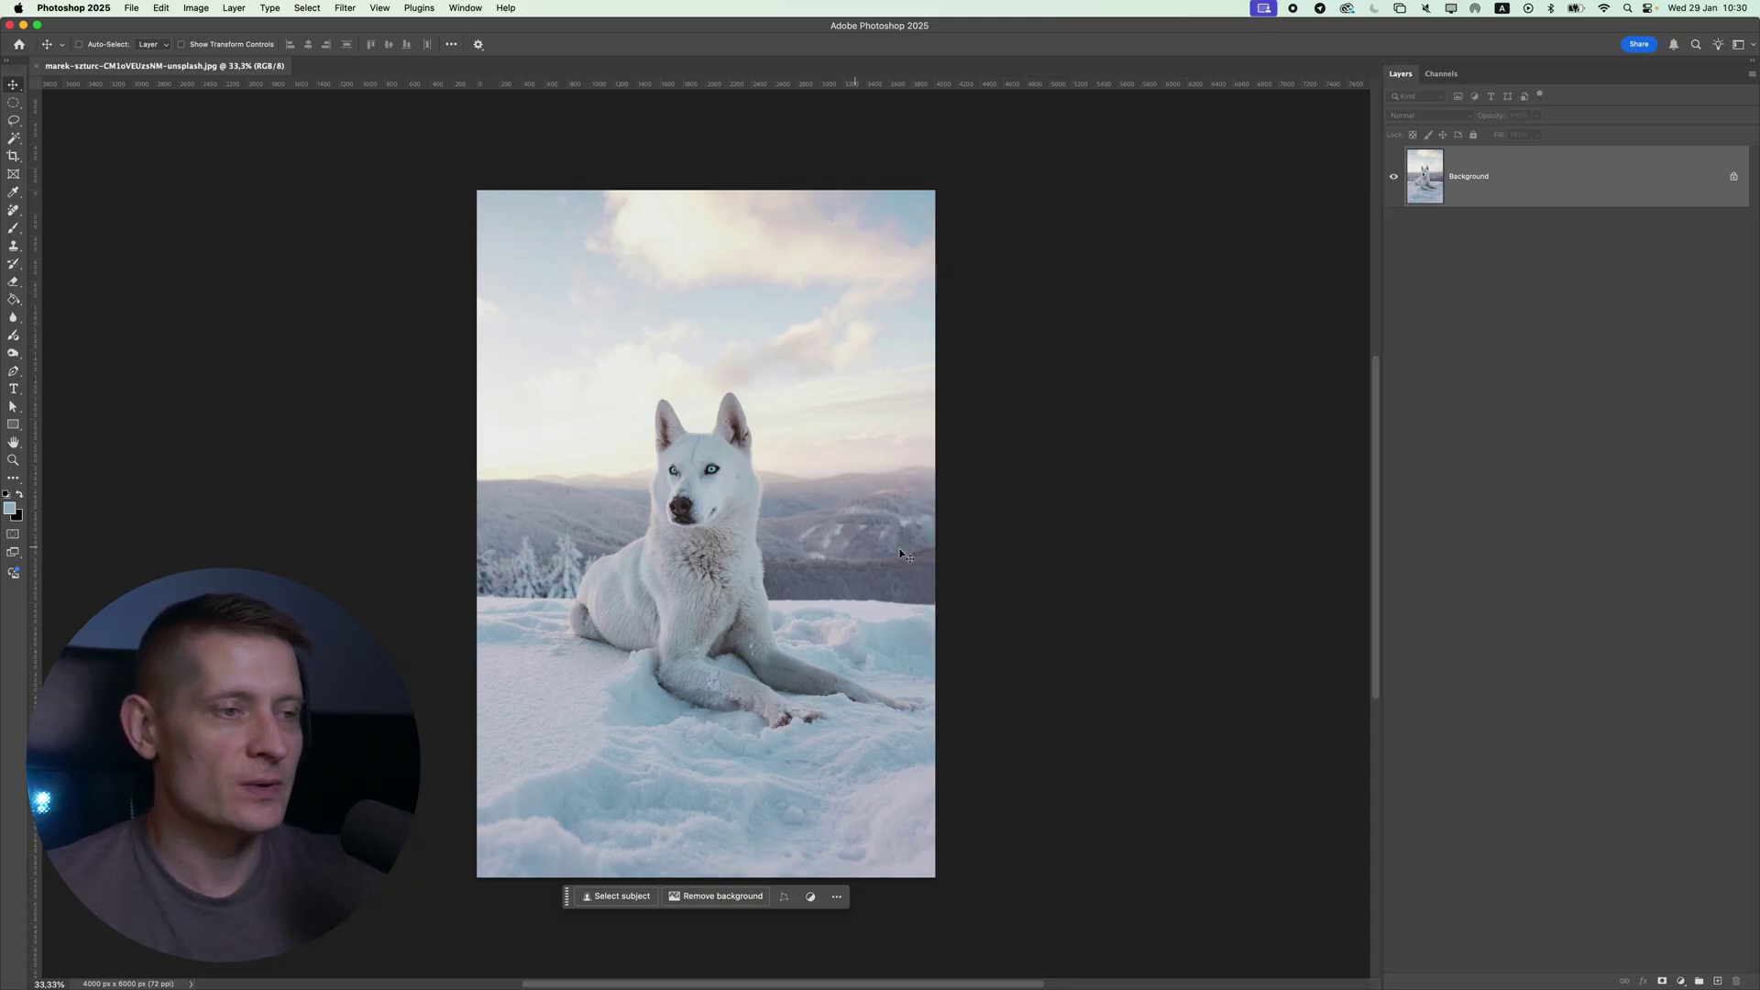
# Duplicate the husky Background into Layer 1 and convert Layer 1 to a Smart Object.
pyautogui.press('super+j')
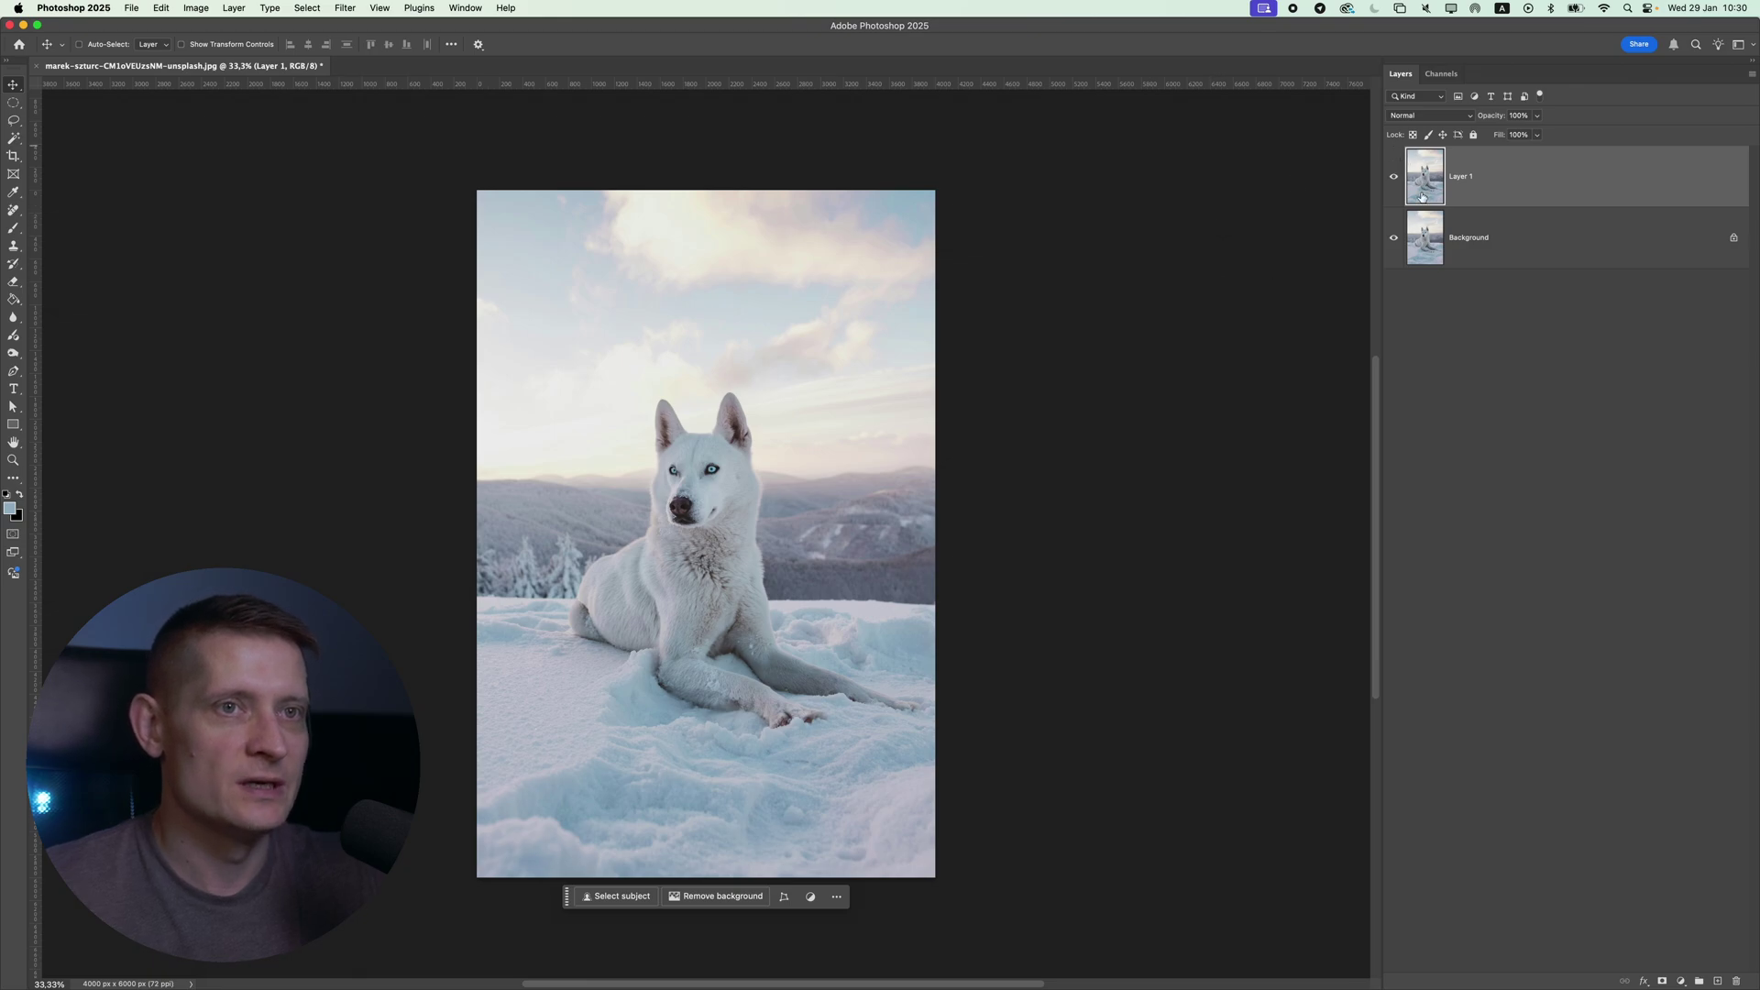
pyautogui.rightClick(1499, 203)
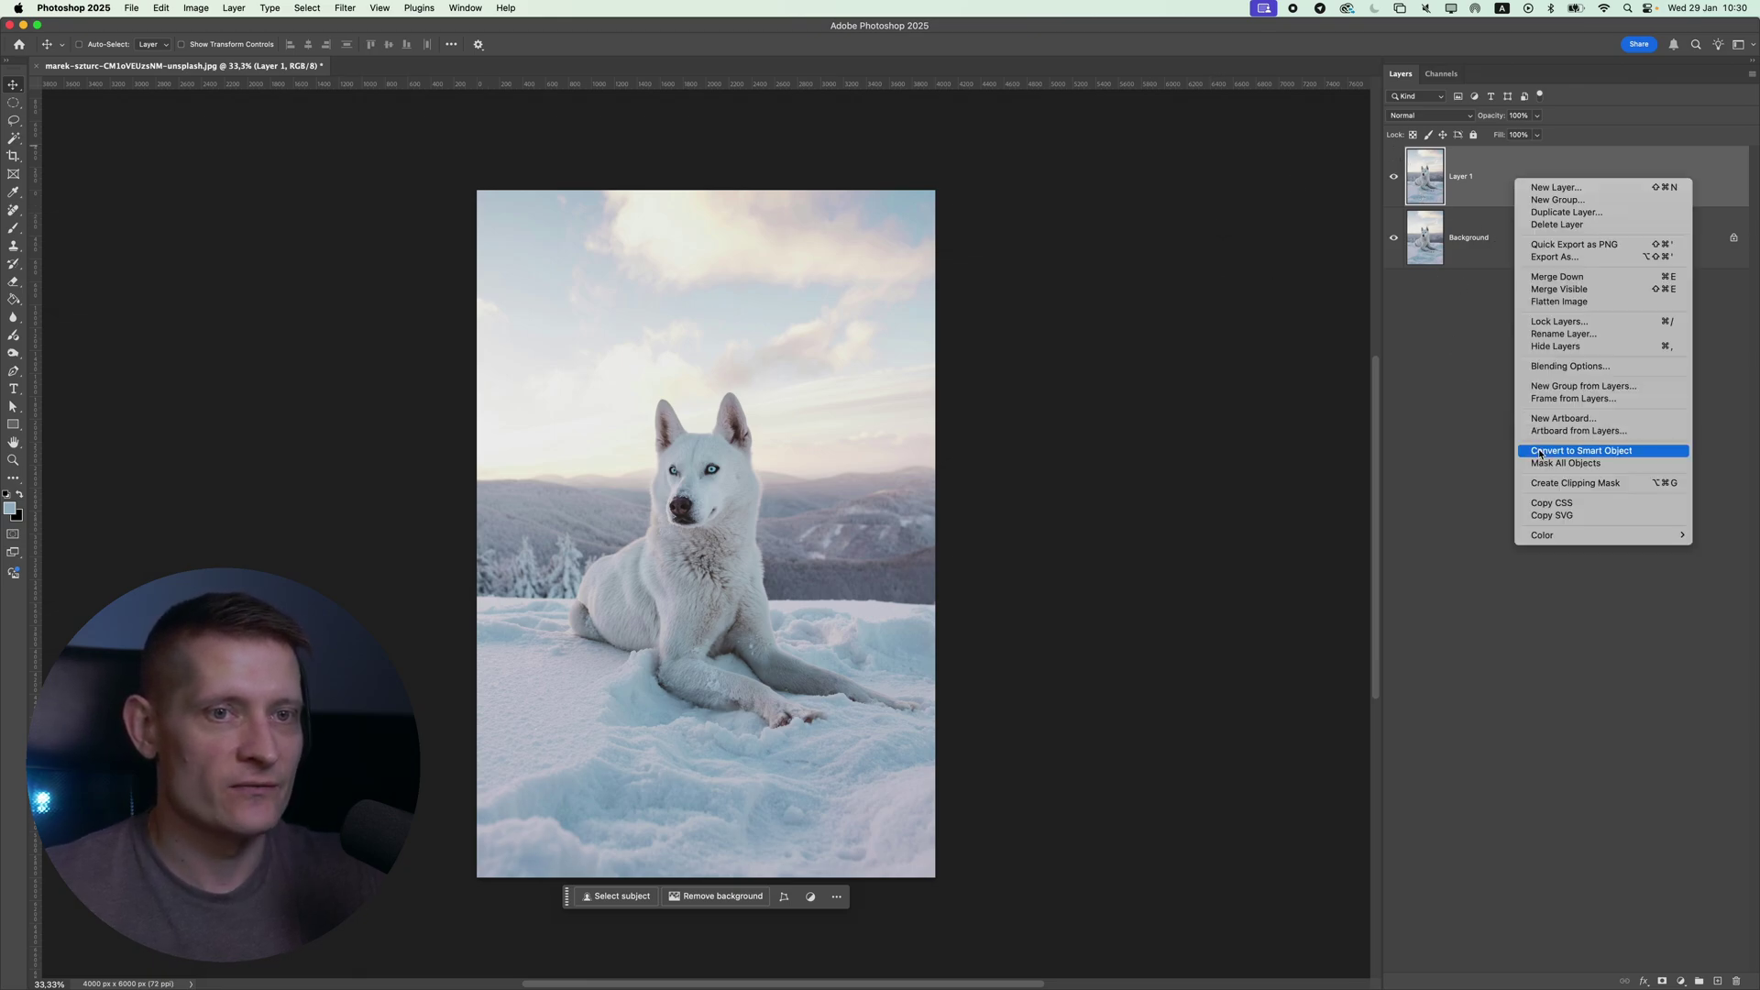
pyautogui.click(1581, 450)
pyautogui.click(347, 8)
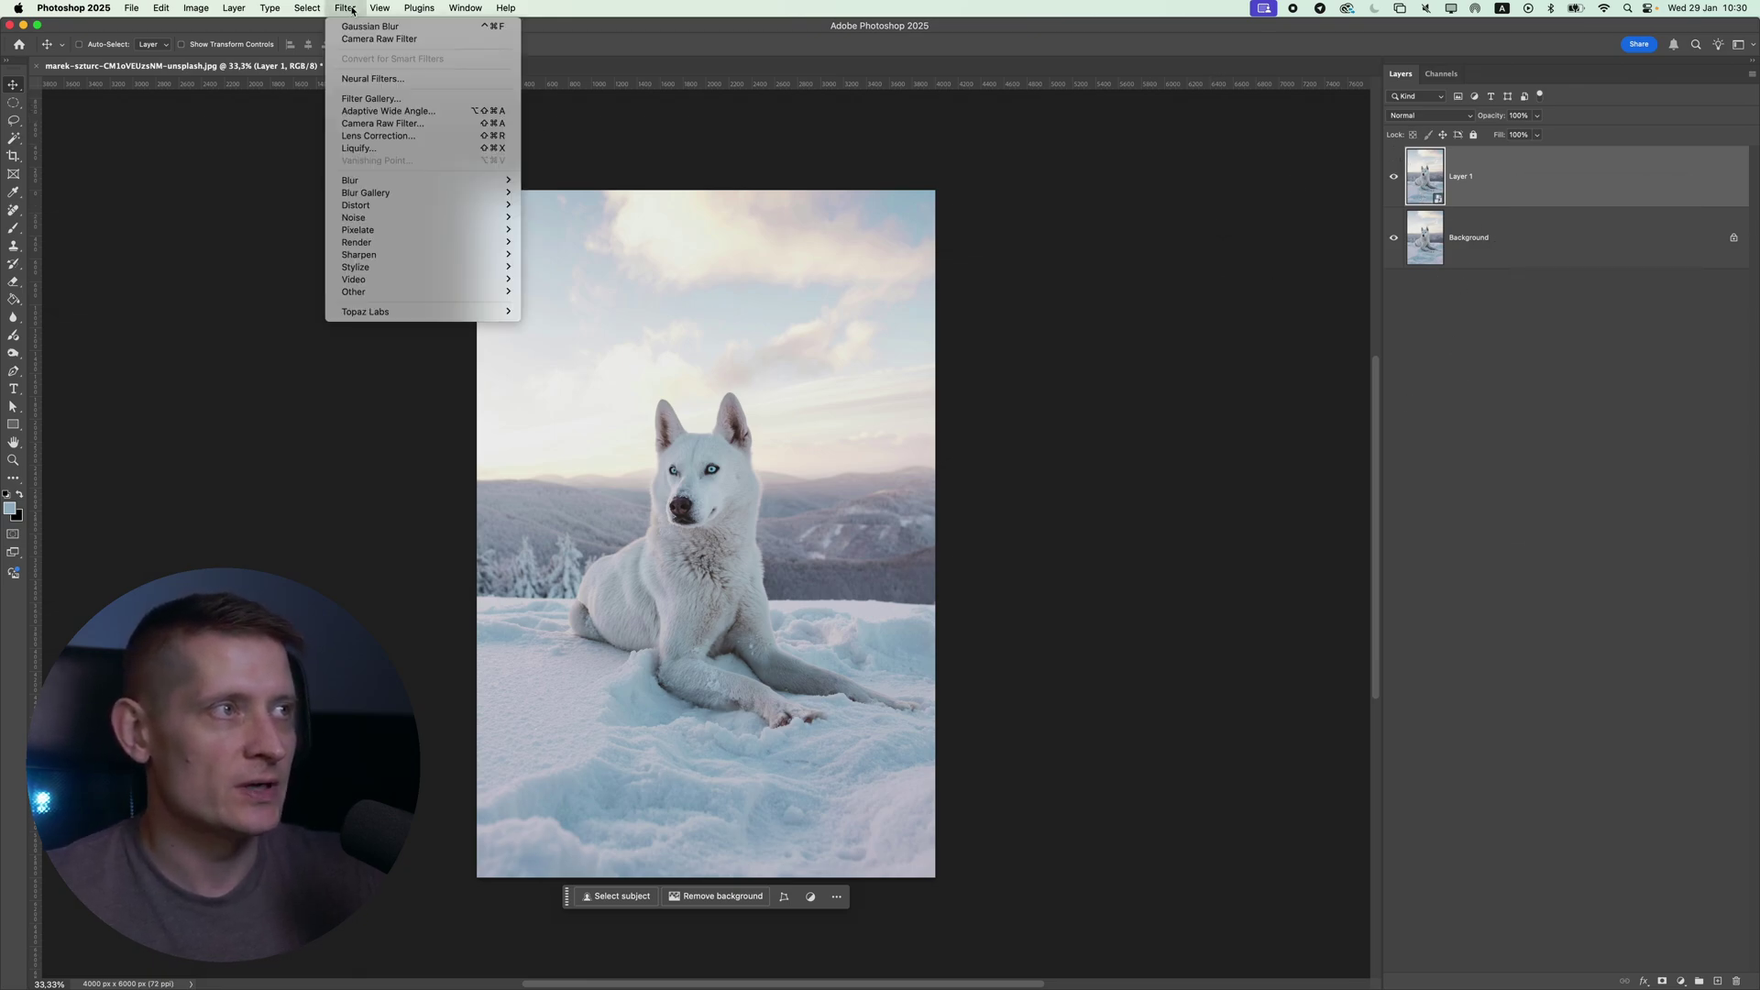
# Open Camera Raw on Layer 1, enable Lens Blur, and zoom in on the husky's face.
pyautogui.click(423, 131)
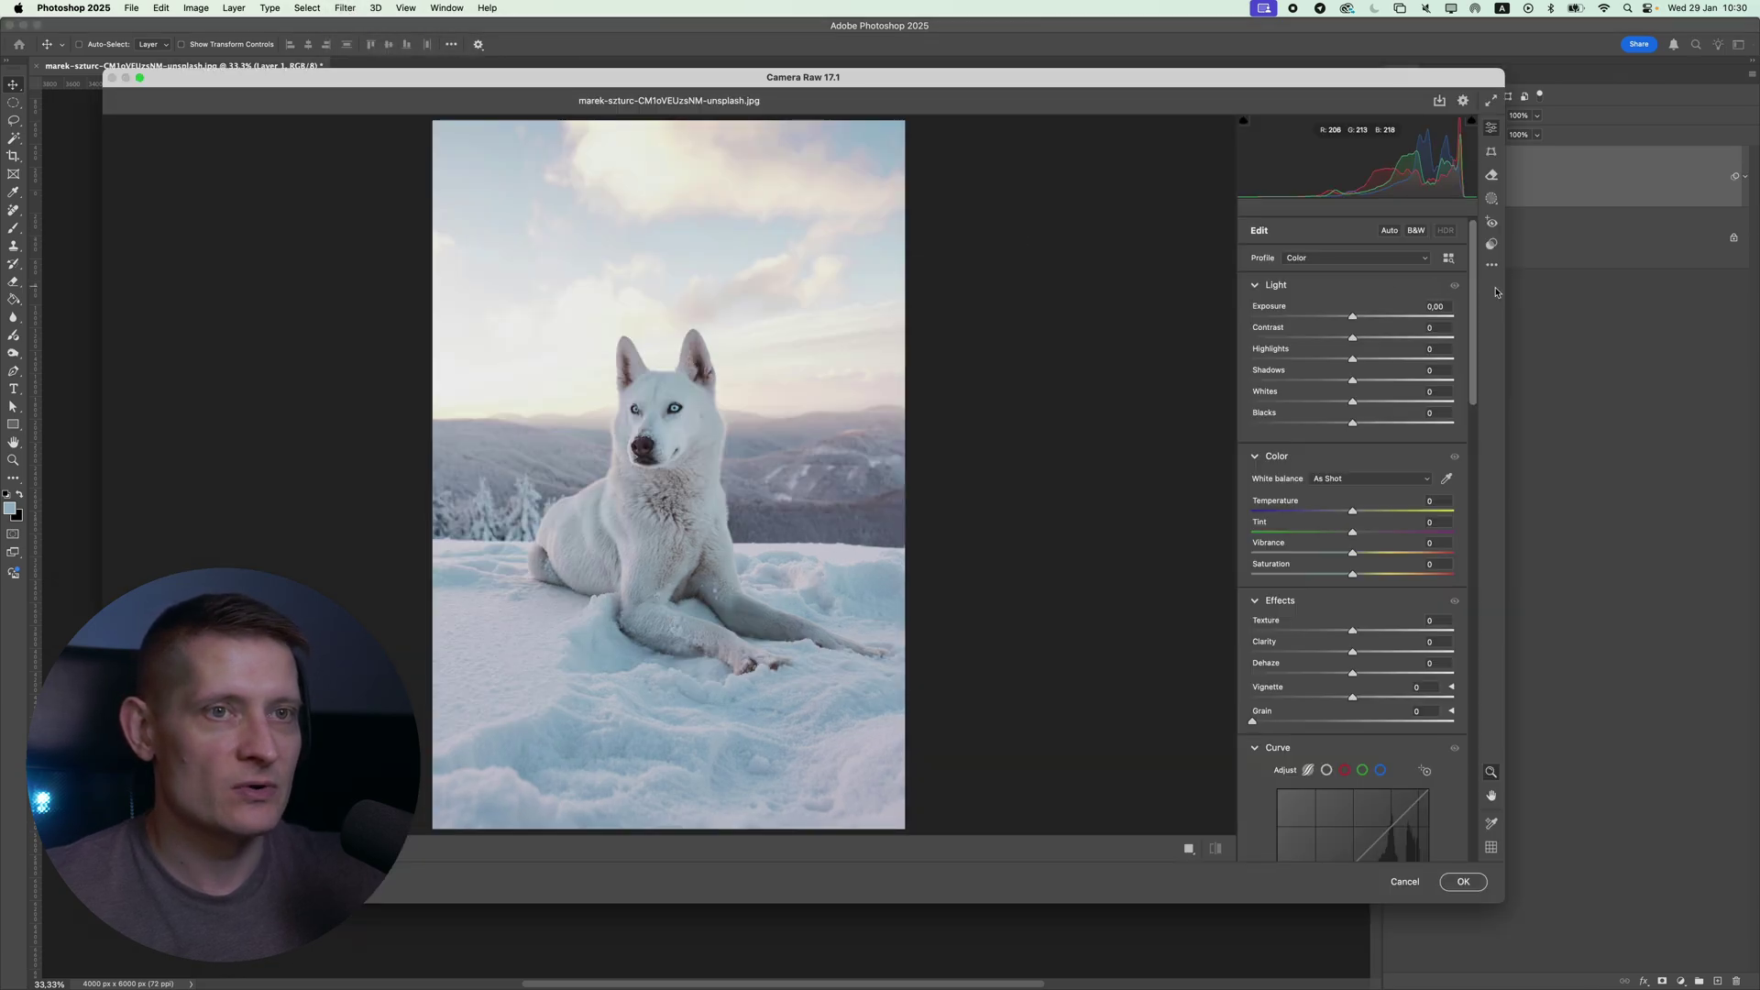
pyautogui.scroll(-10, 1443, 420)
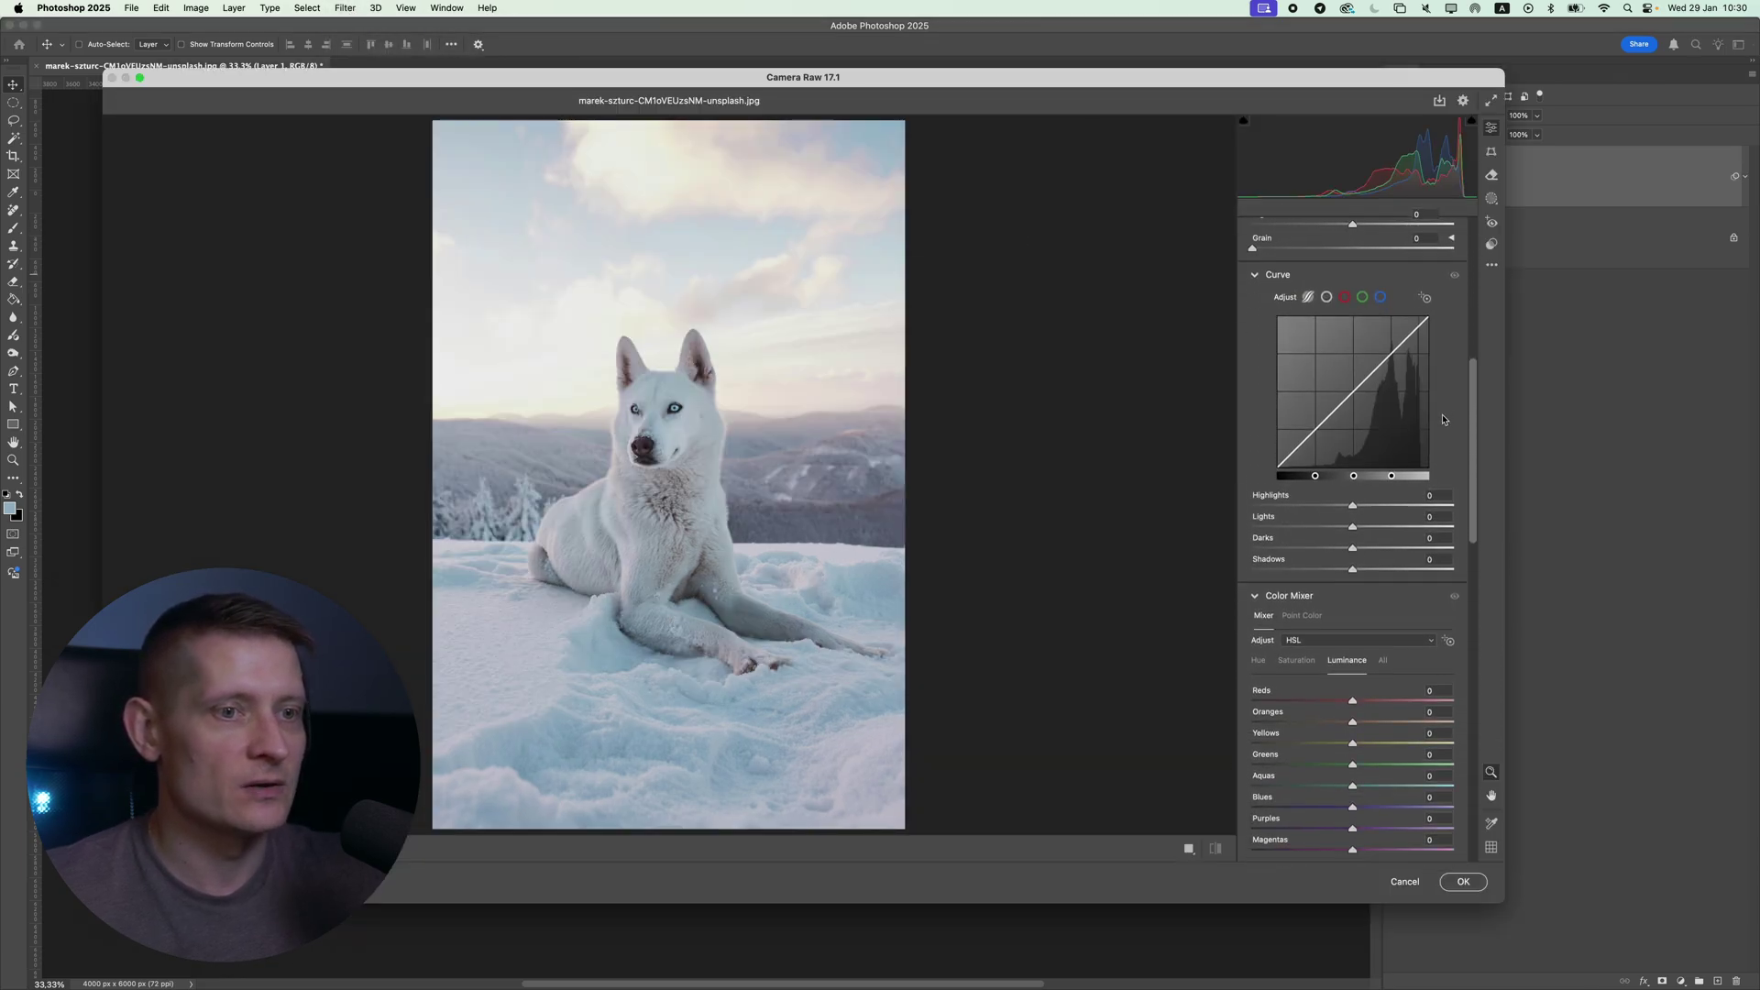
pyautogui.scroll(-15, 1442, 420)
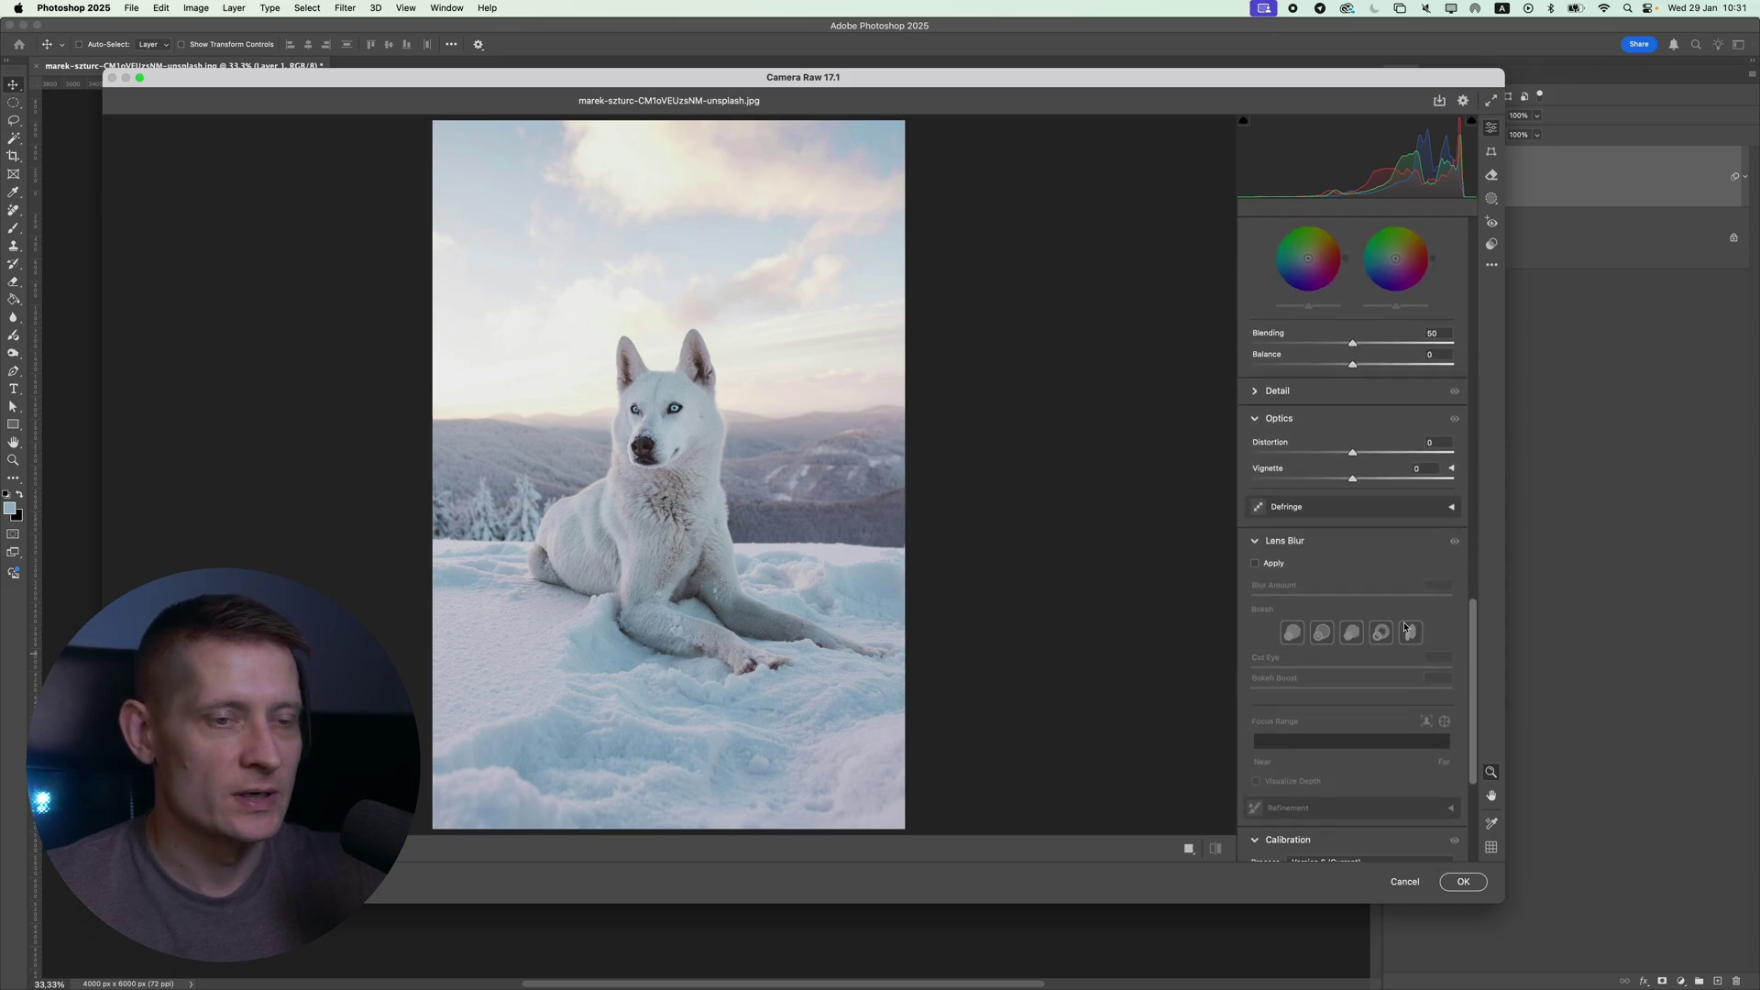
pyautogui.click(1256, 565)
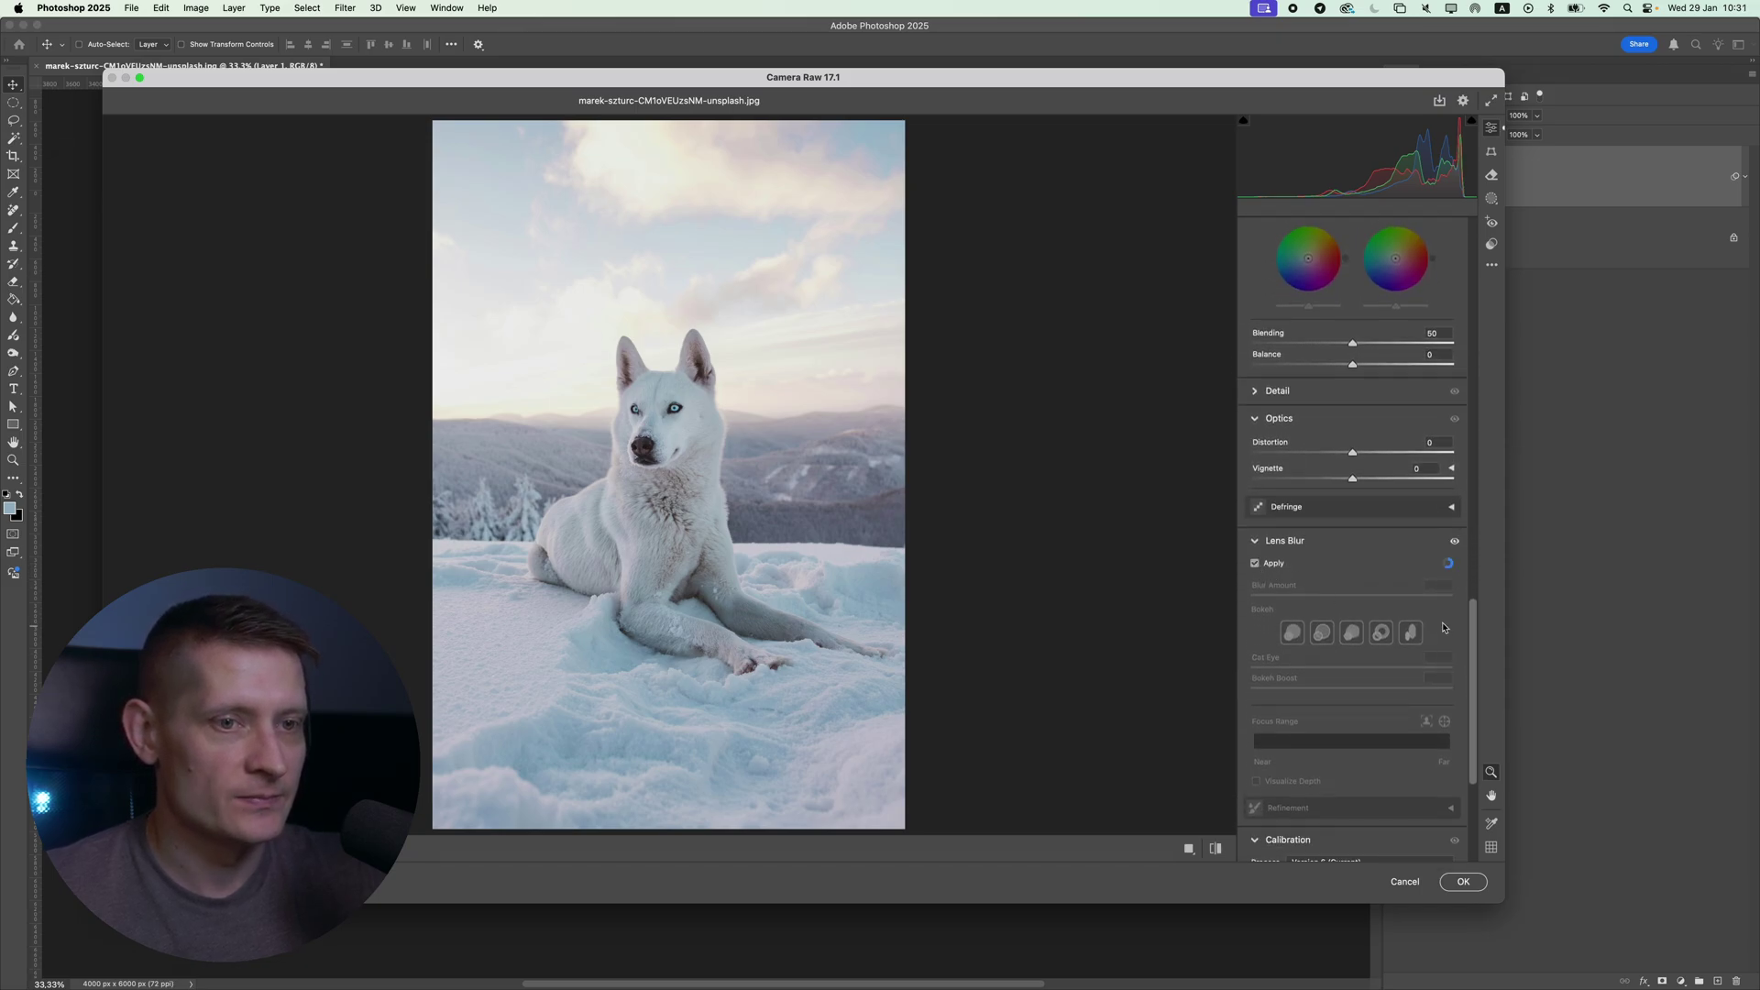
pyautogui.scroll(-2, 1412, 586)
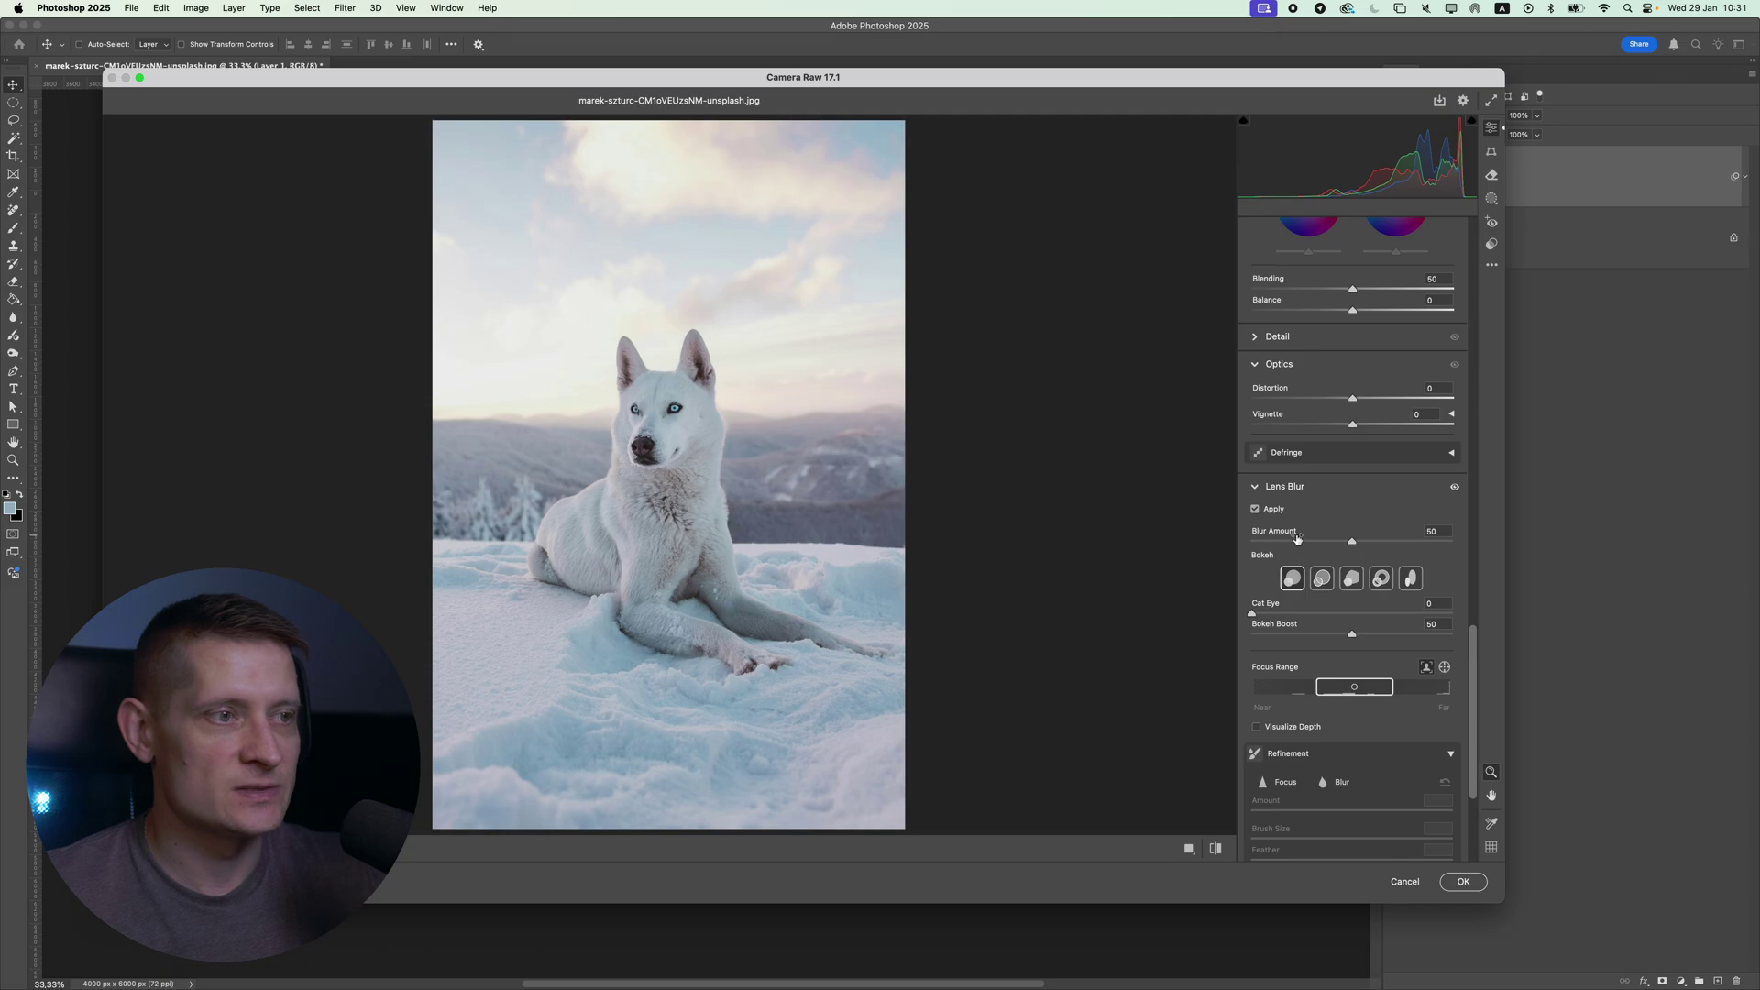
pyautogui.click(601, 422)
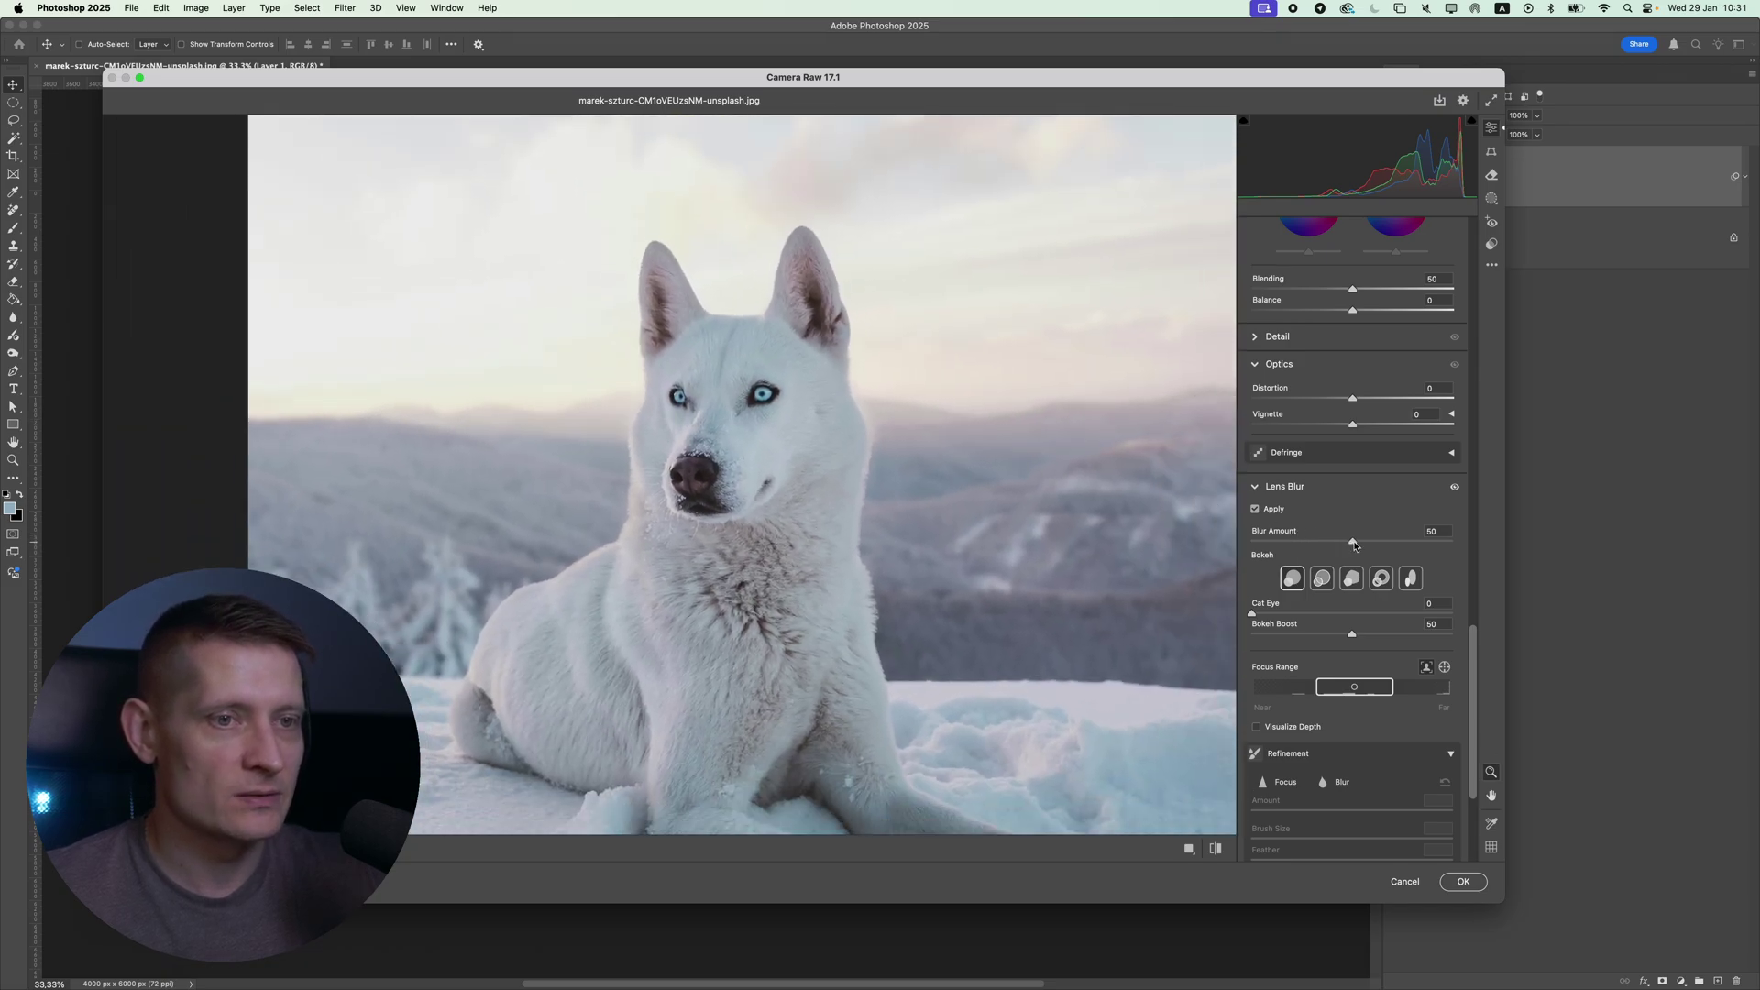
# Set Blur Amount to 100, Bokeh Boost to about 52, and Subject focus, checking the depth map.
pyautogui.moveTo(1416, 544); pyautogui.dragTo(1486, 553)
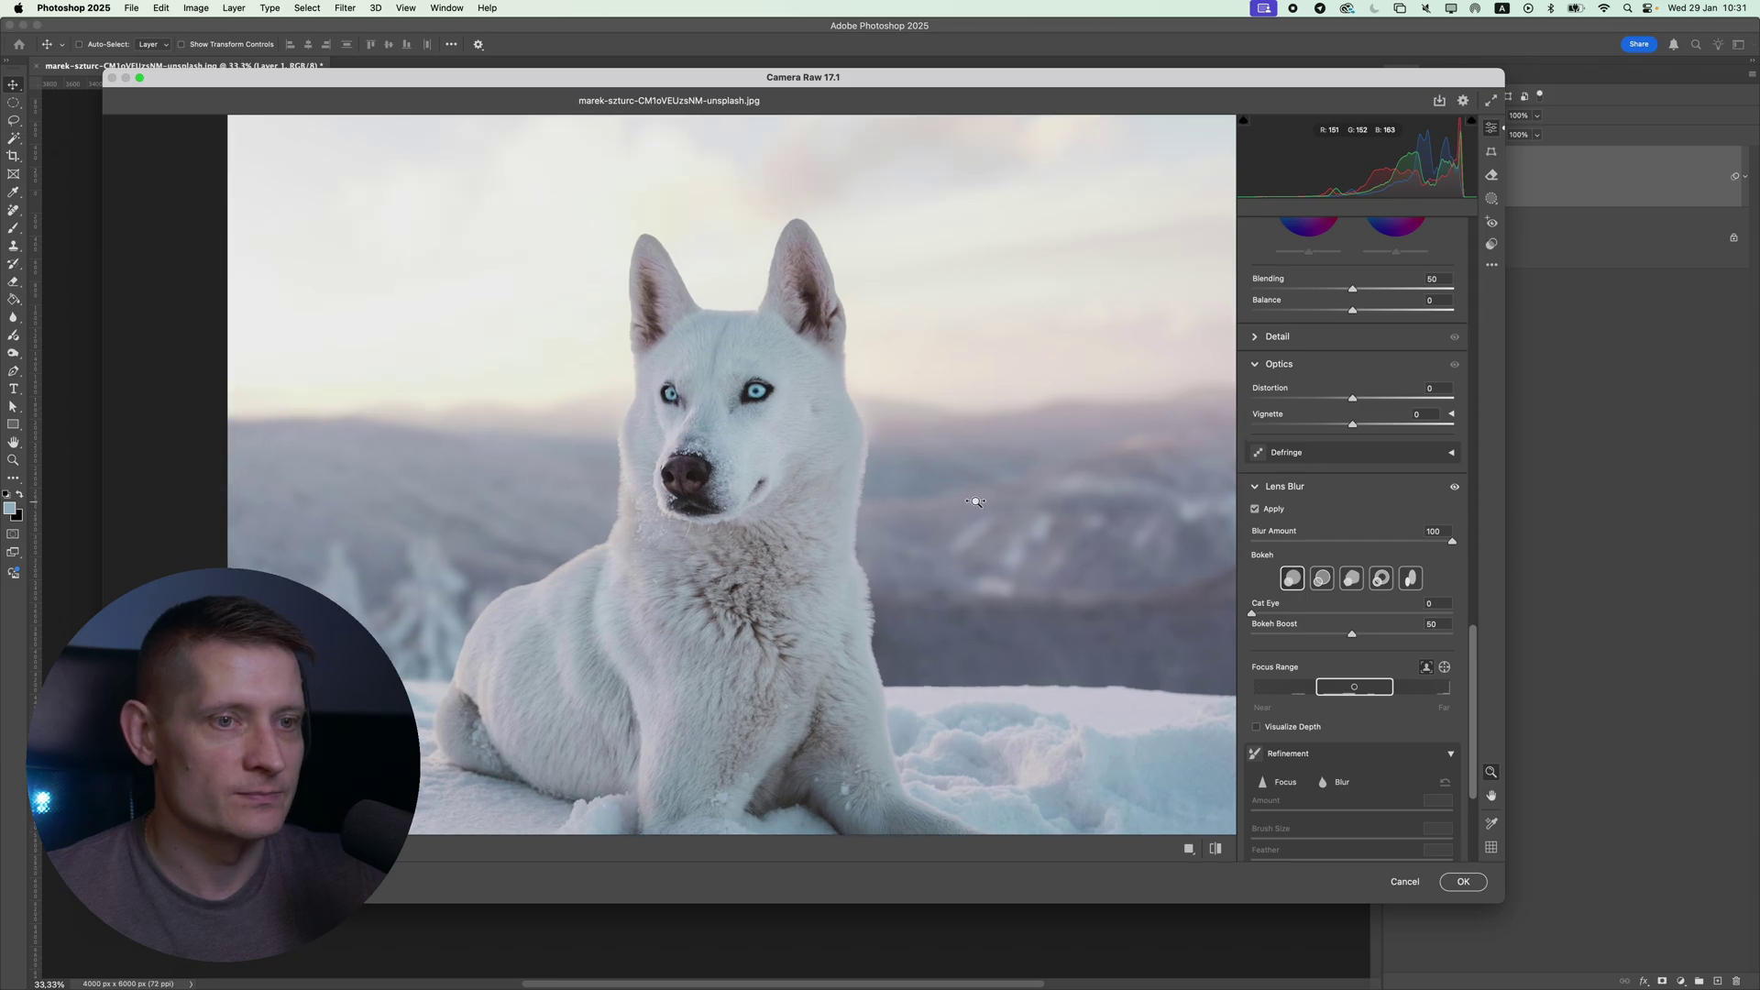
pyautogui.click(1365, 633)
pyautogui.moveTo(1382, 634); pyautogui.dragTo(1358, 633)
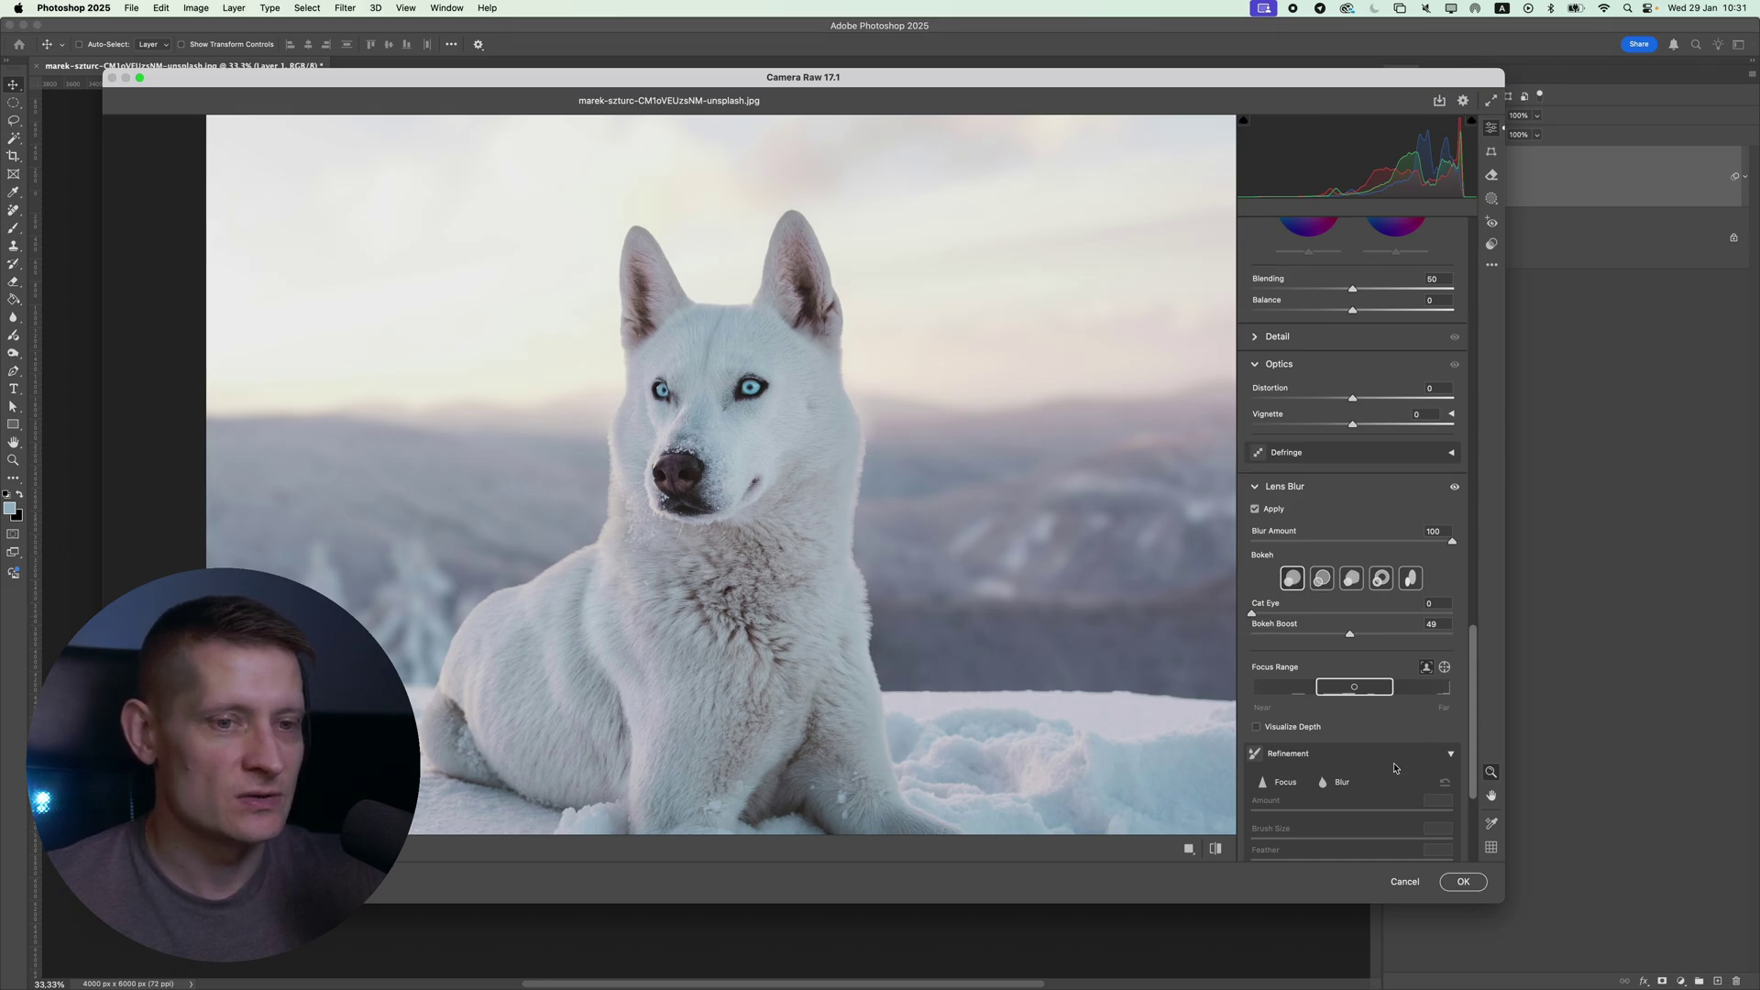
pyautogui.click(1426, 668)
pyautogui.scroll(-3, 1278, 616)
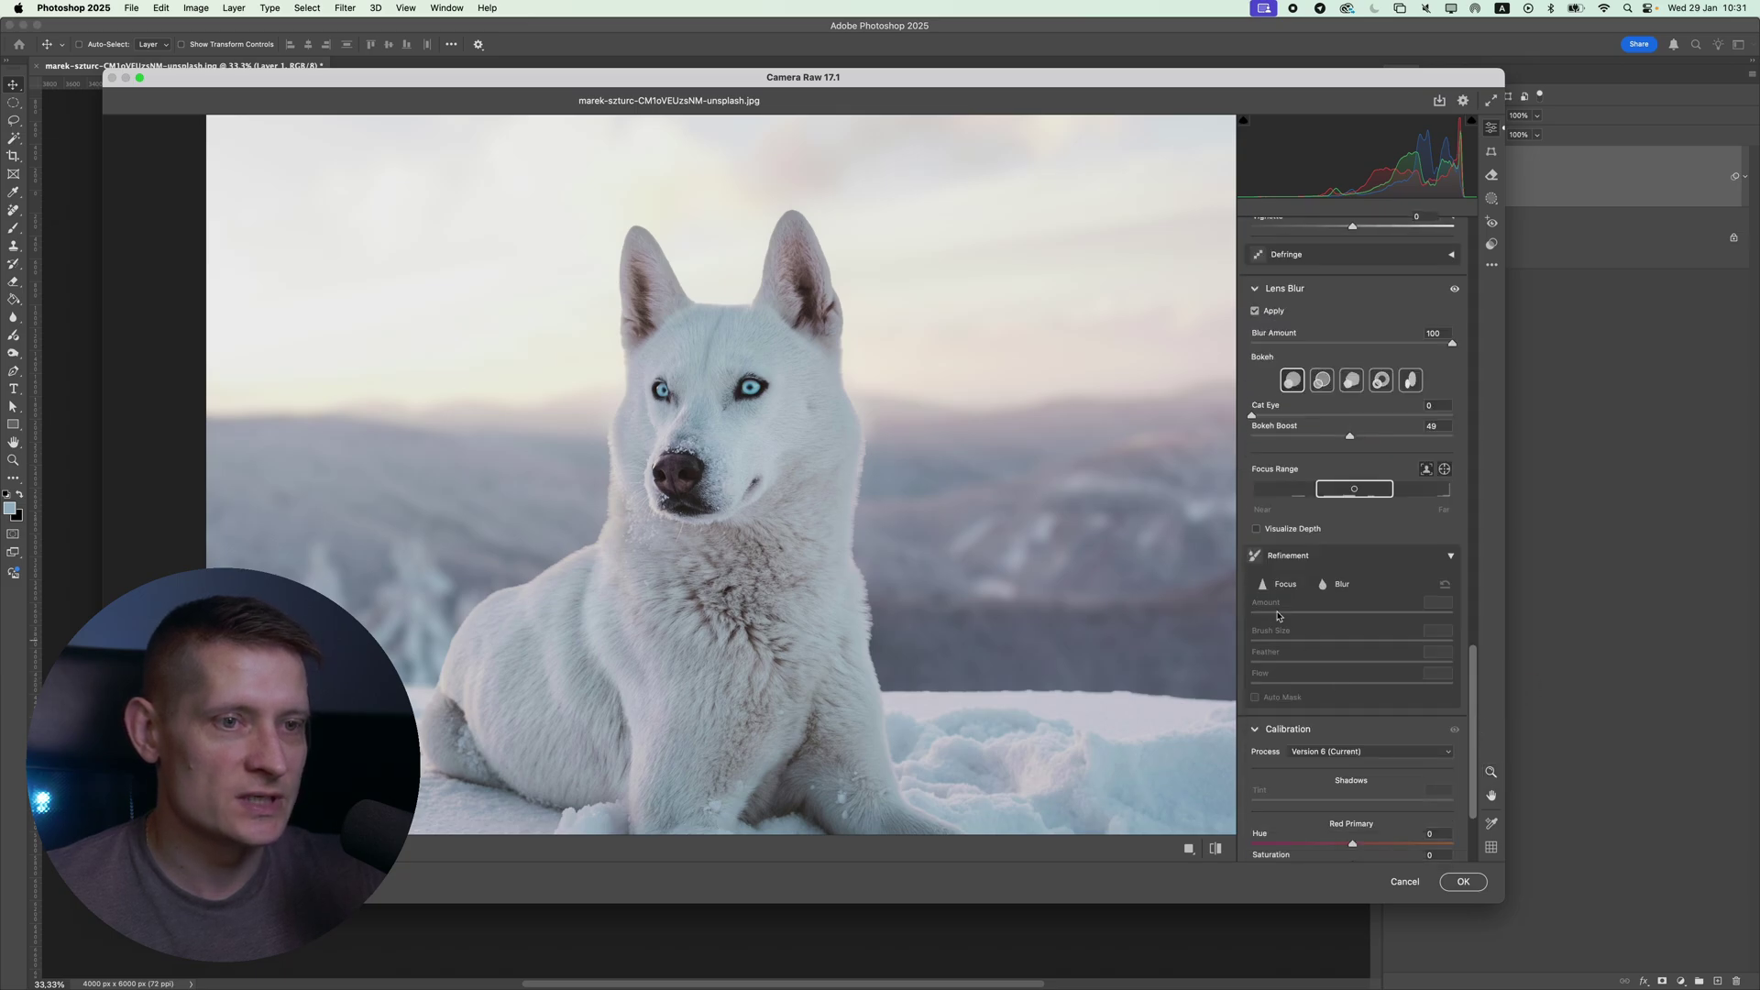
pyautogui.click(1257, 528)
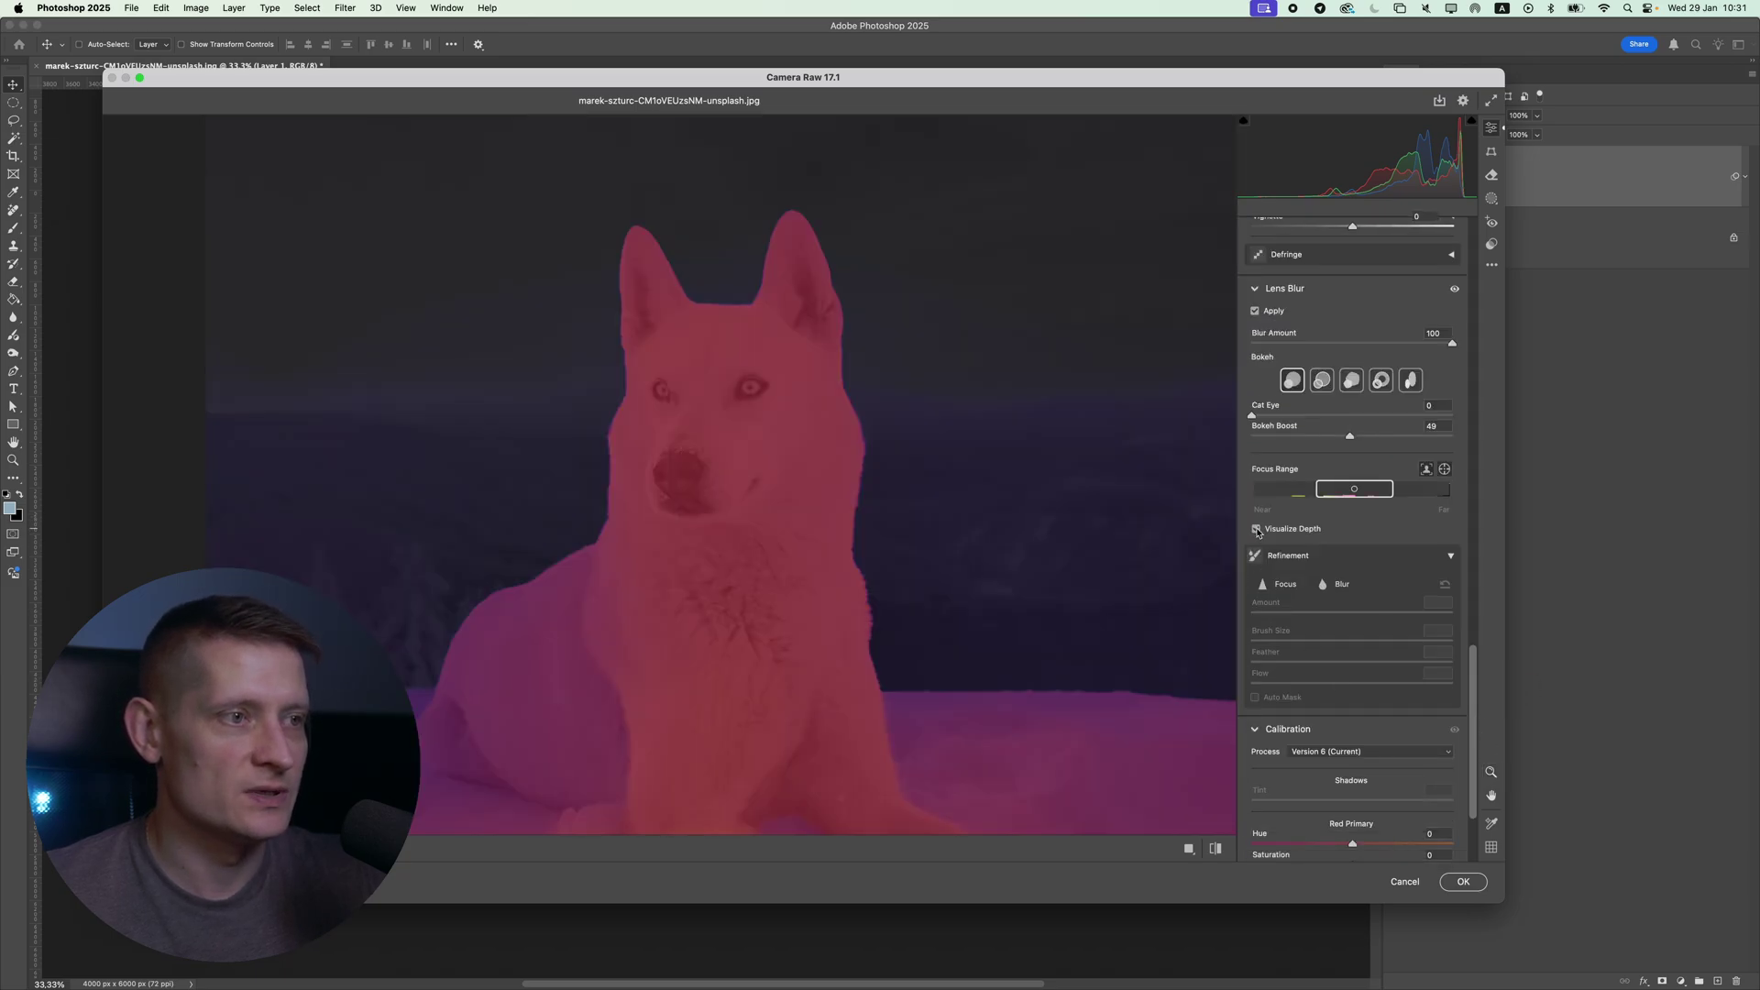
pyautogui.click(1257, 529)
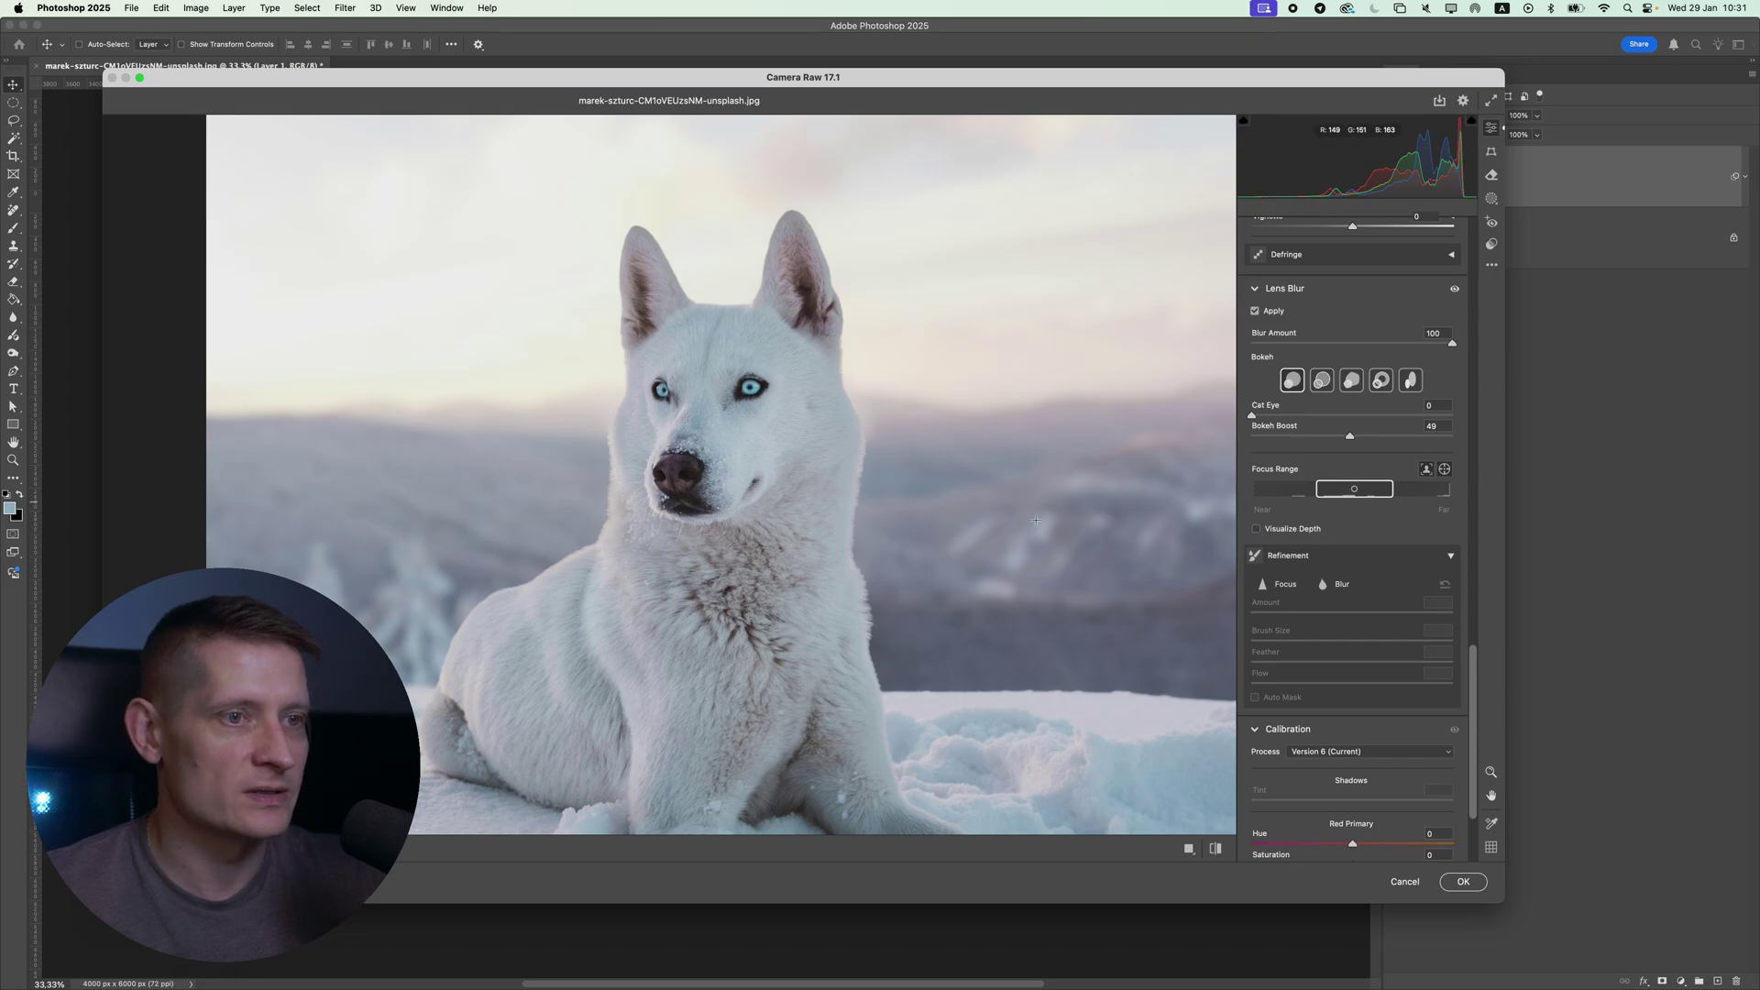
# Apply the lens blur, then merge a copy of Layer 1 into a new Layer 2.
pyautogui.click(1464, 881)
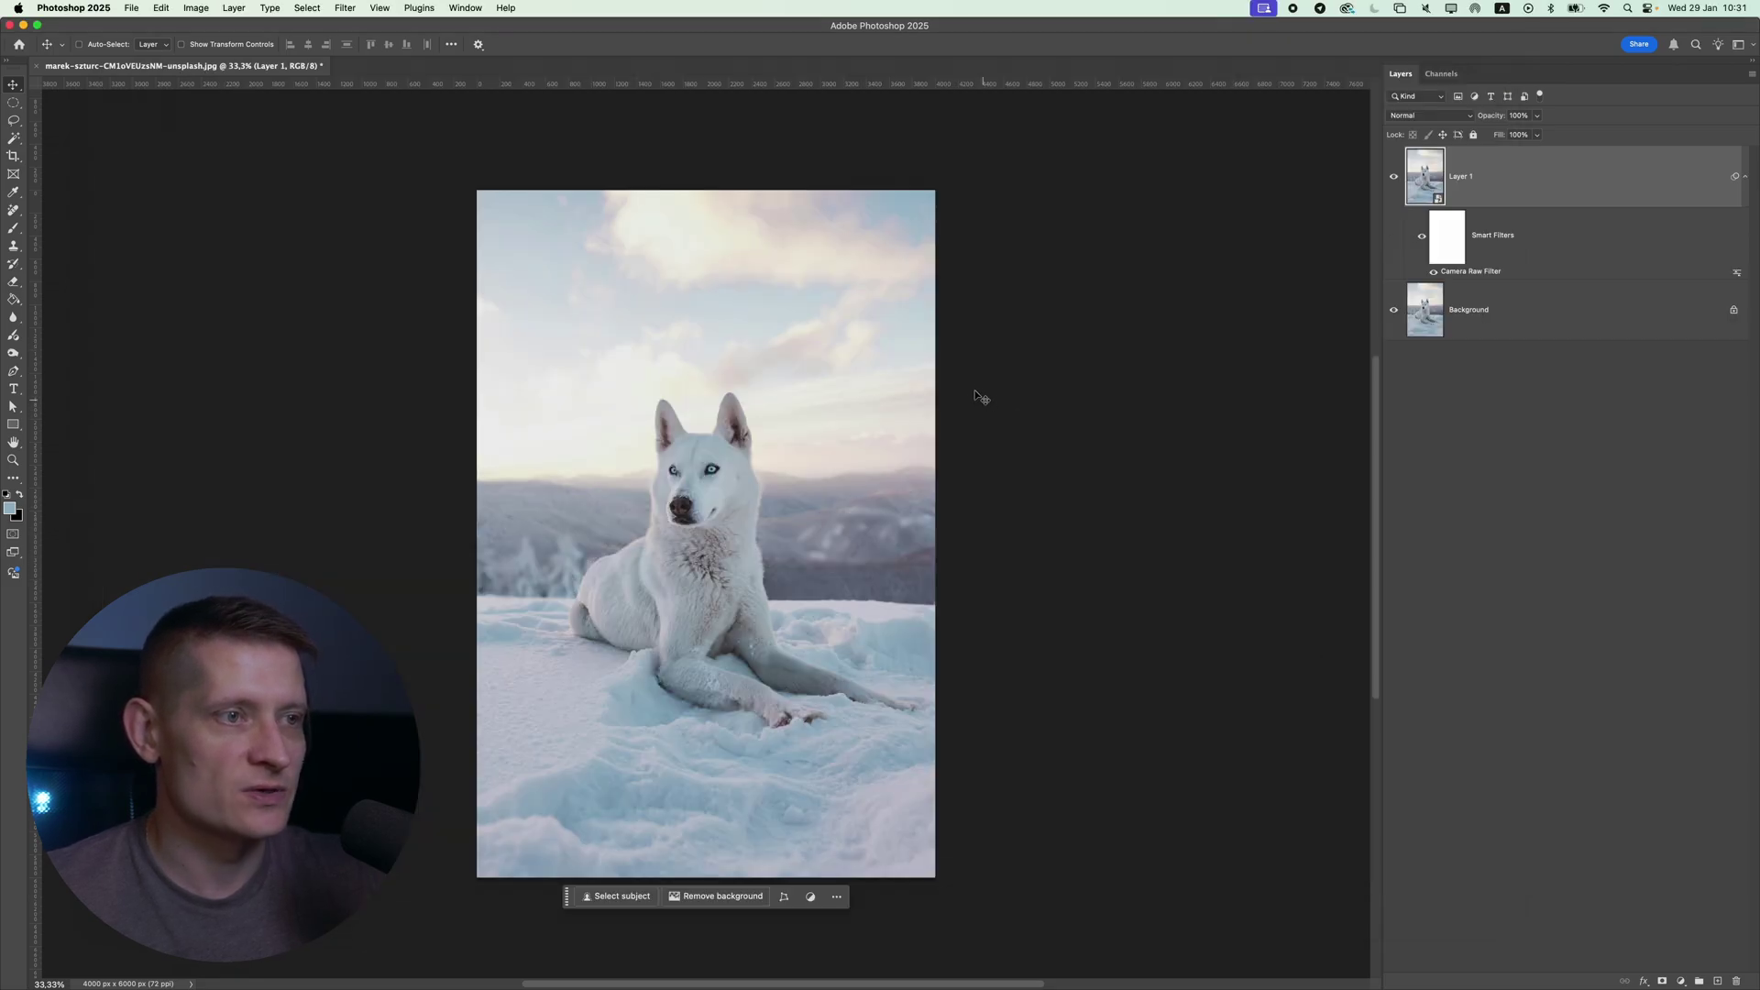
pyautogui.scroll(5, 713, 514)
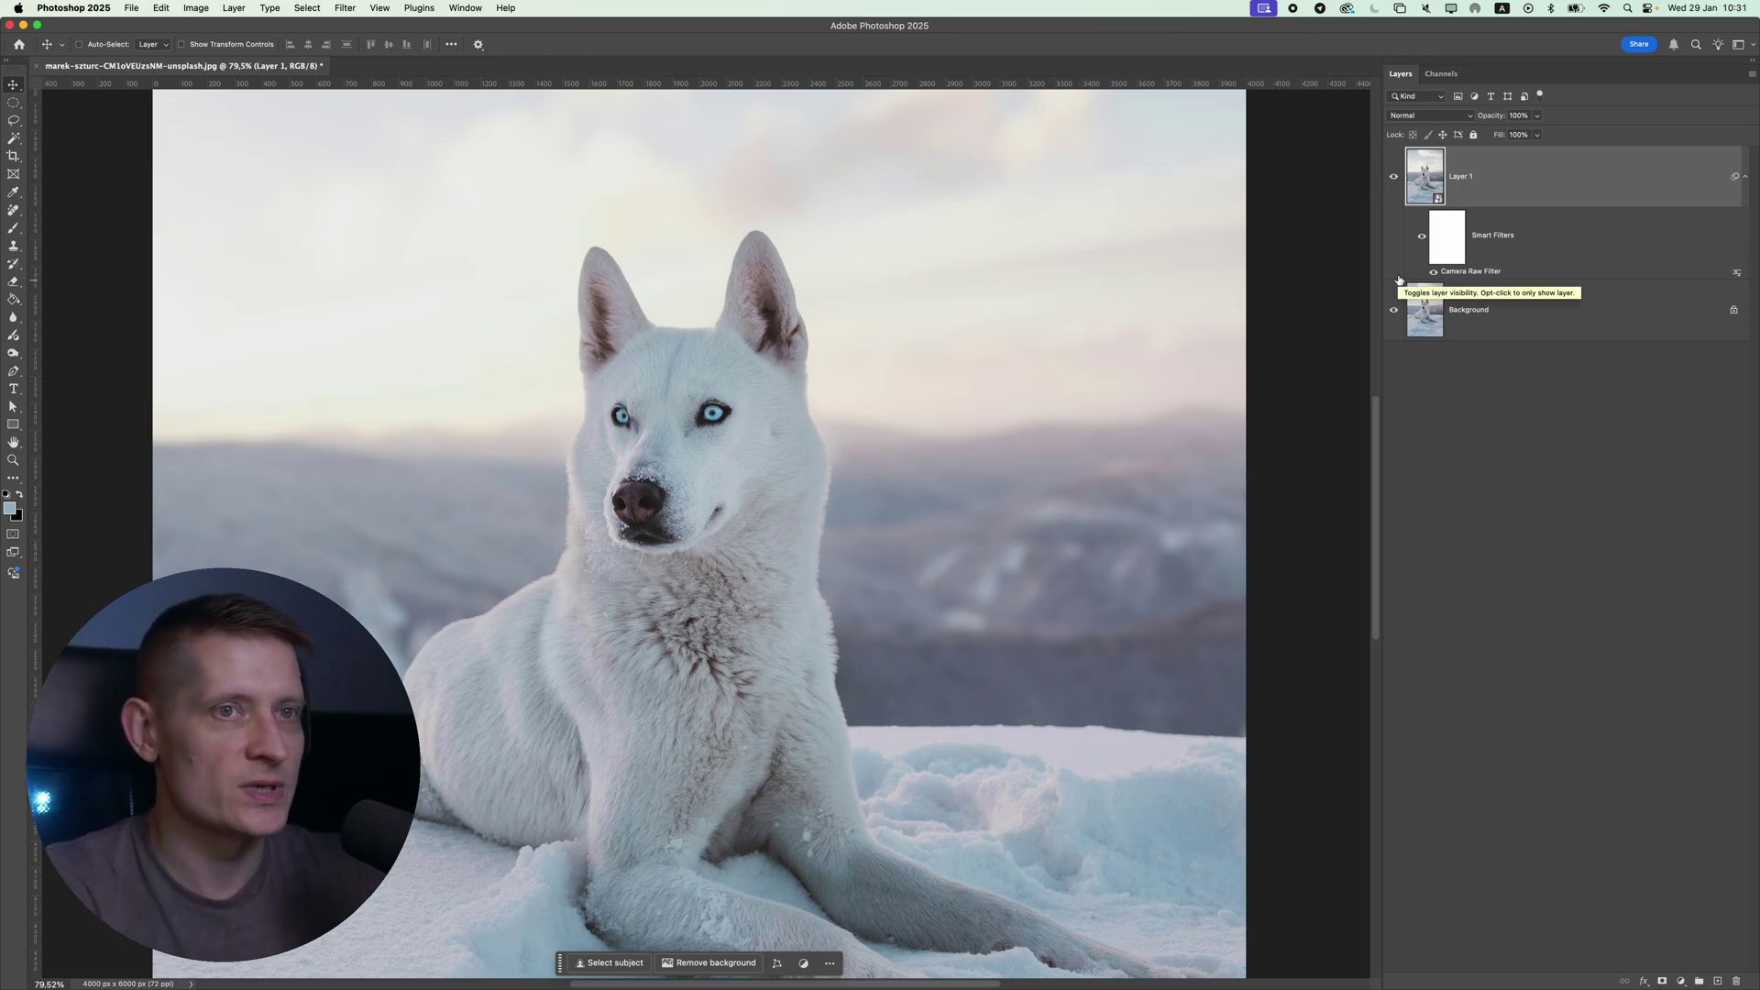
pyautogui.press('super+j')
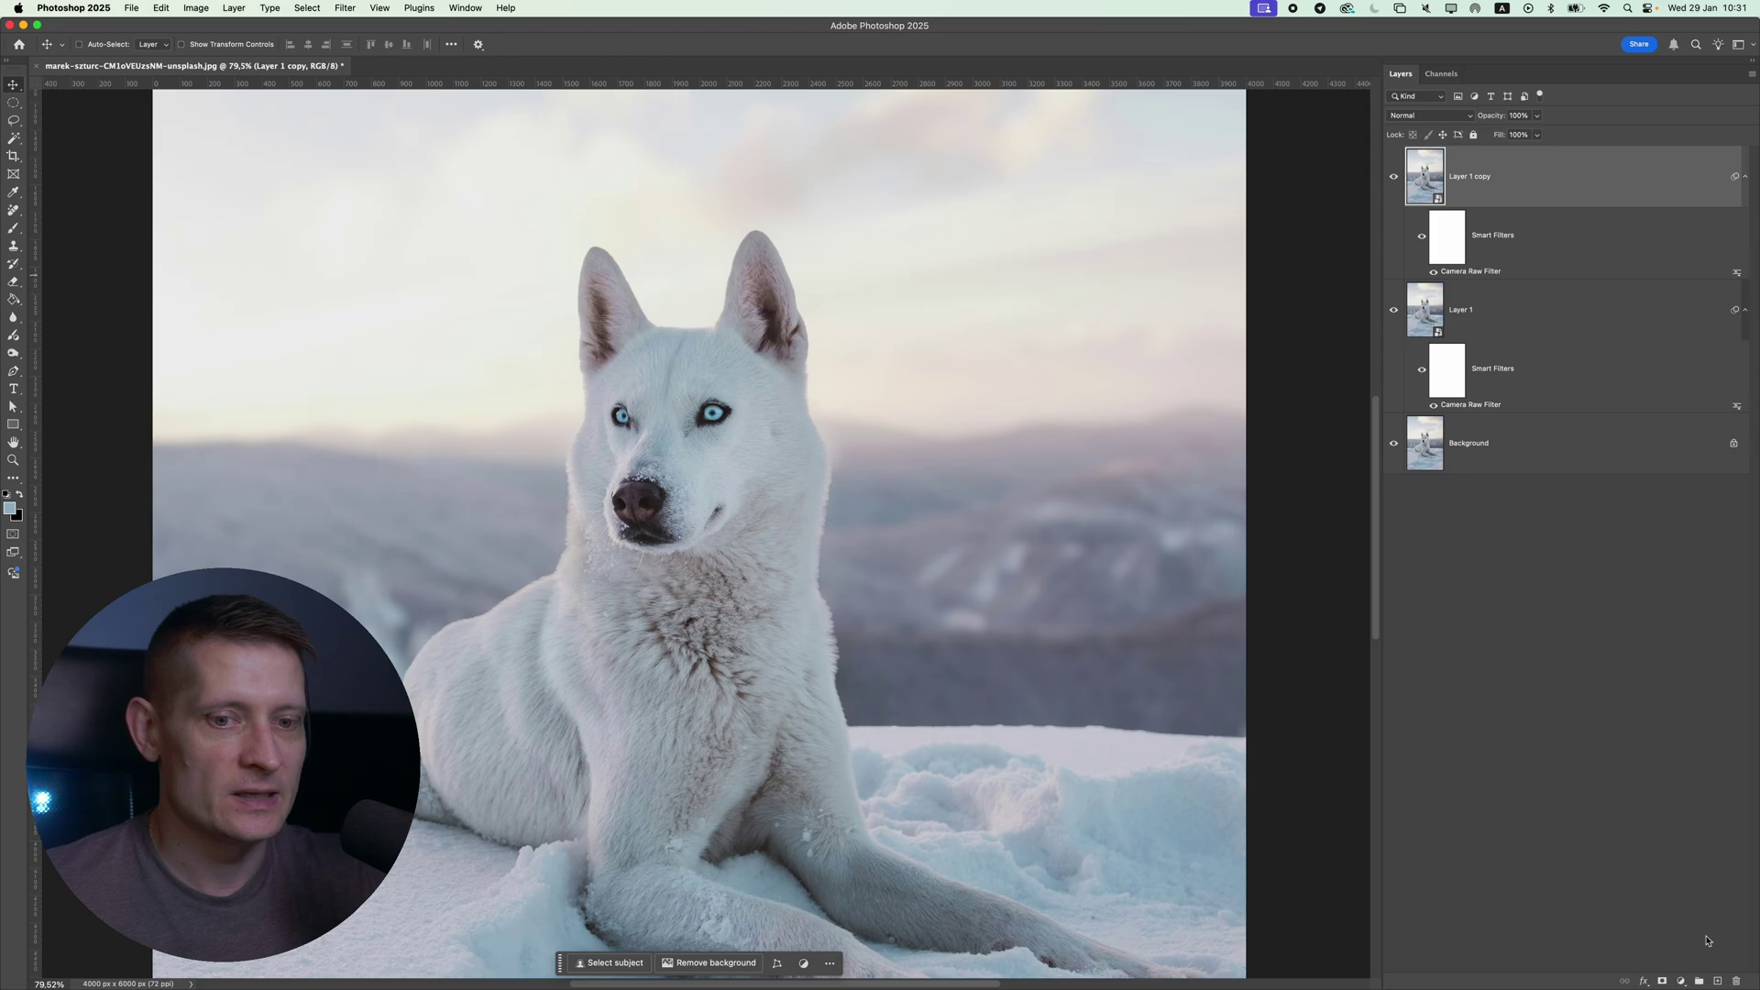
pyautogui.click(1719, 979)
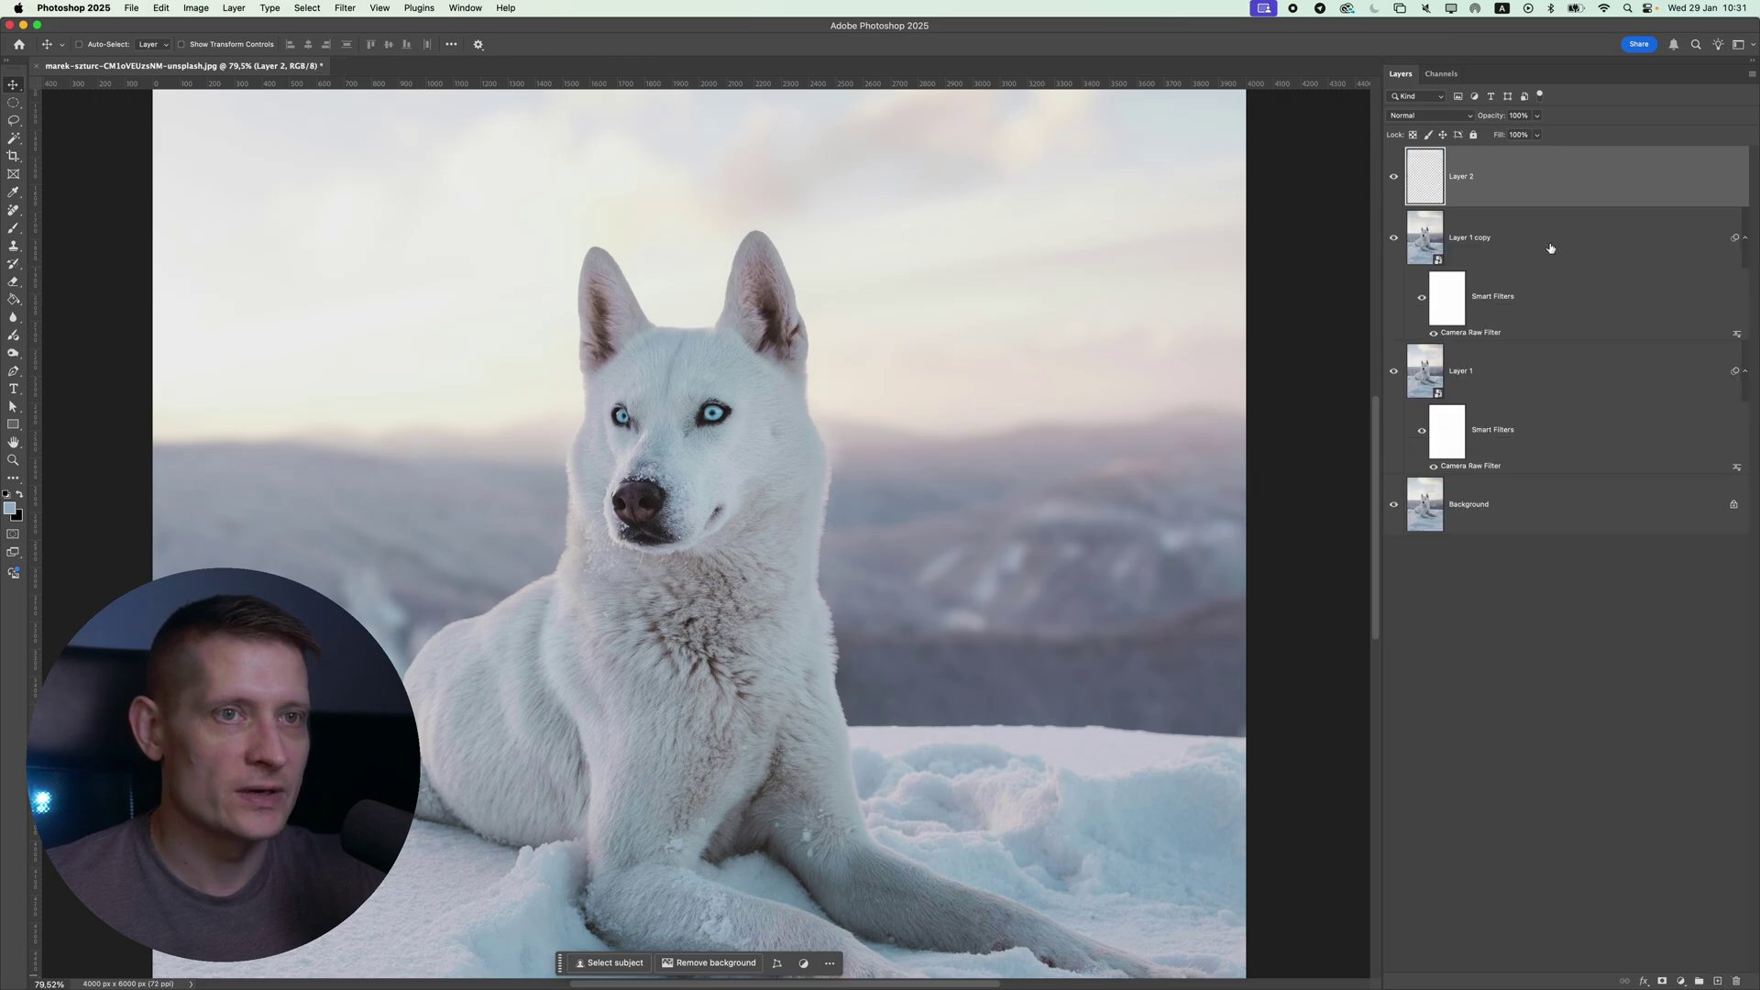
pyautogui.keyDown('shift'); pyautogui.click(1521, 248); pyautogui.keyUp('shift')
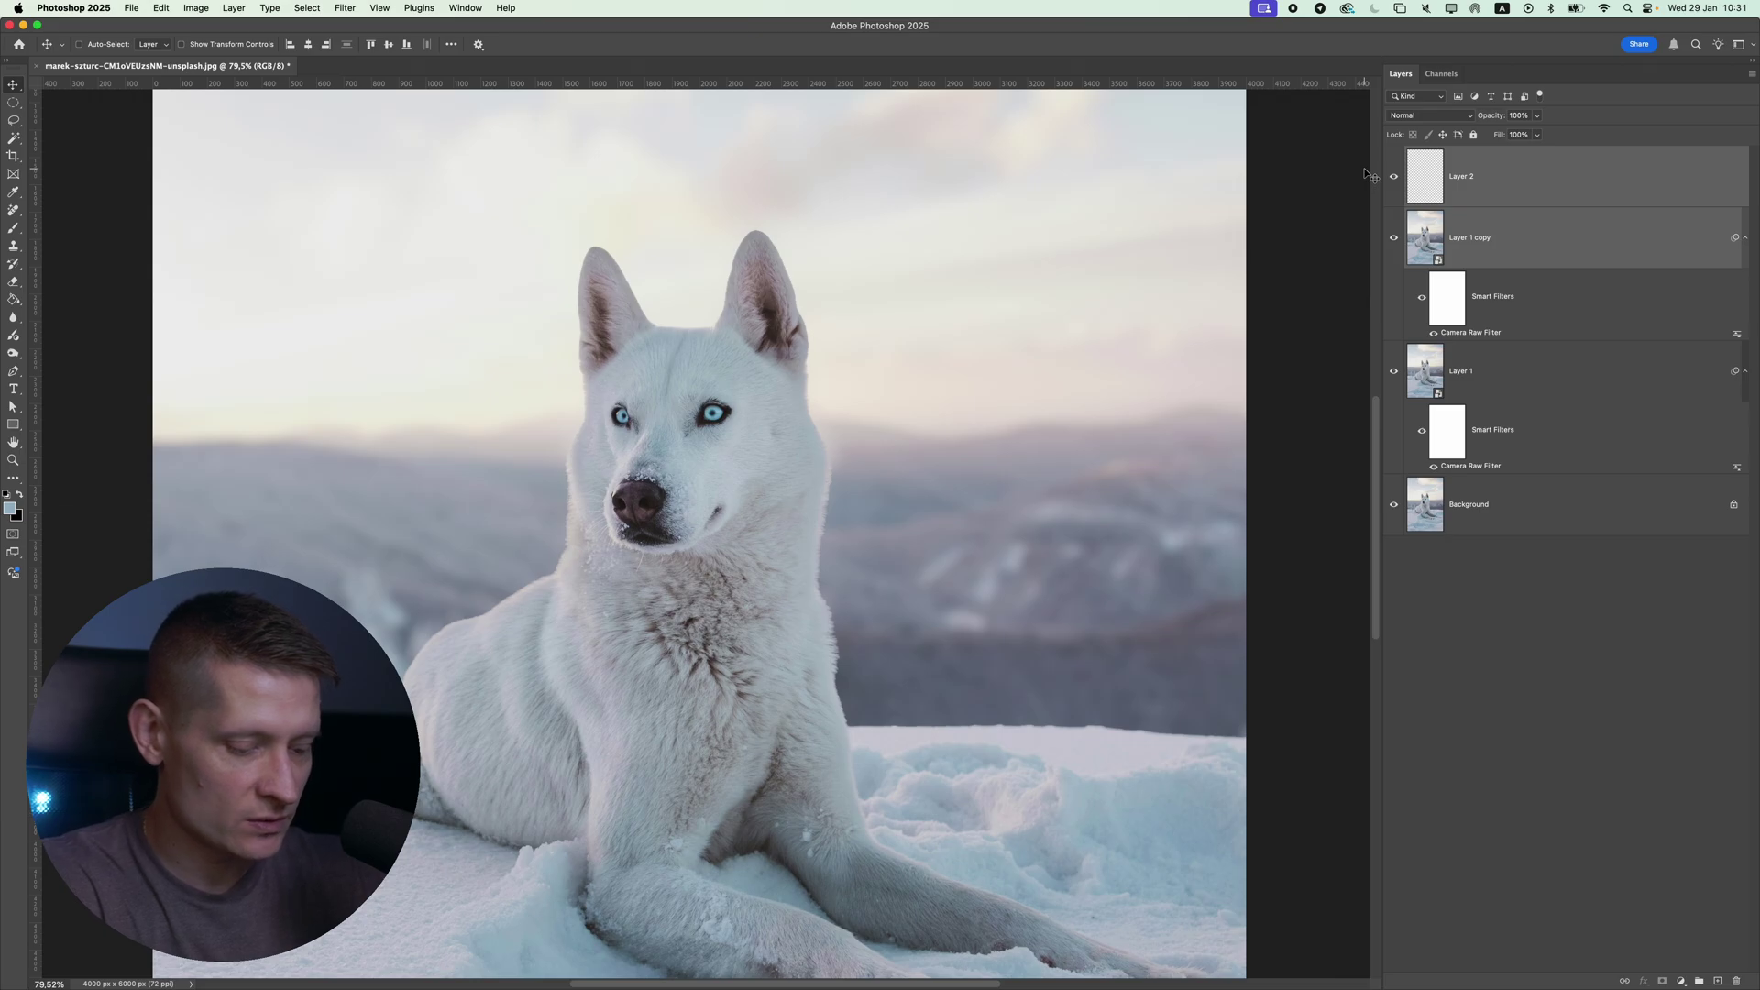
pyautogui.press('super+e')
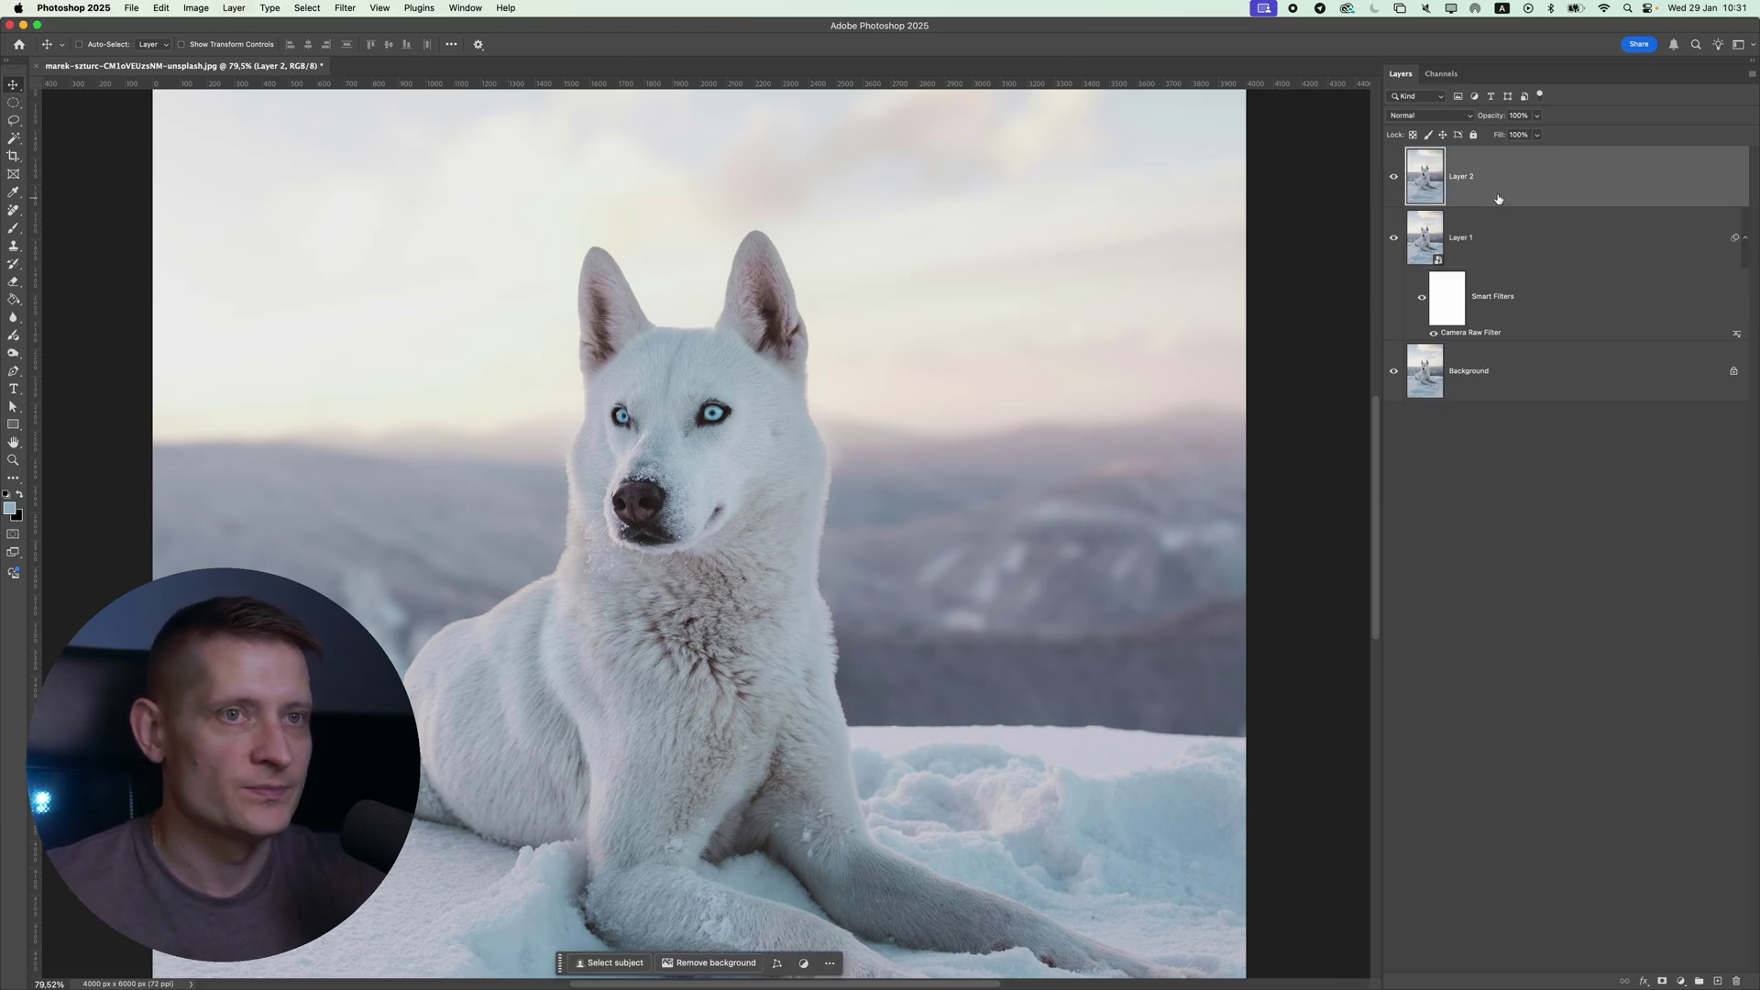
# Convert Layer 2 to a Smart Object.
pyautogui.rightClick(1498, 197)
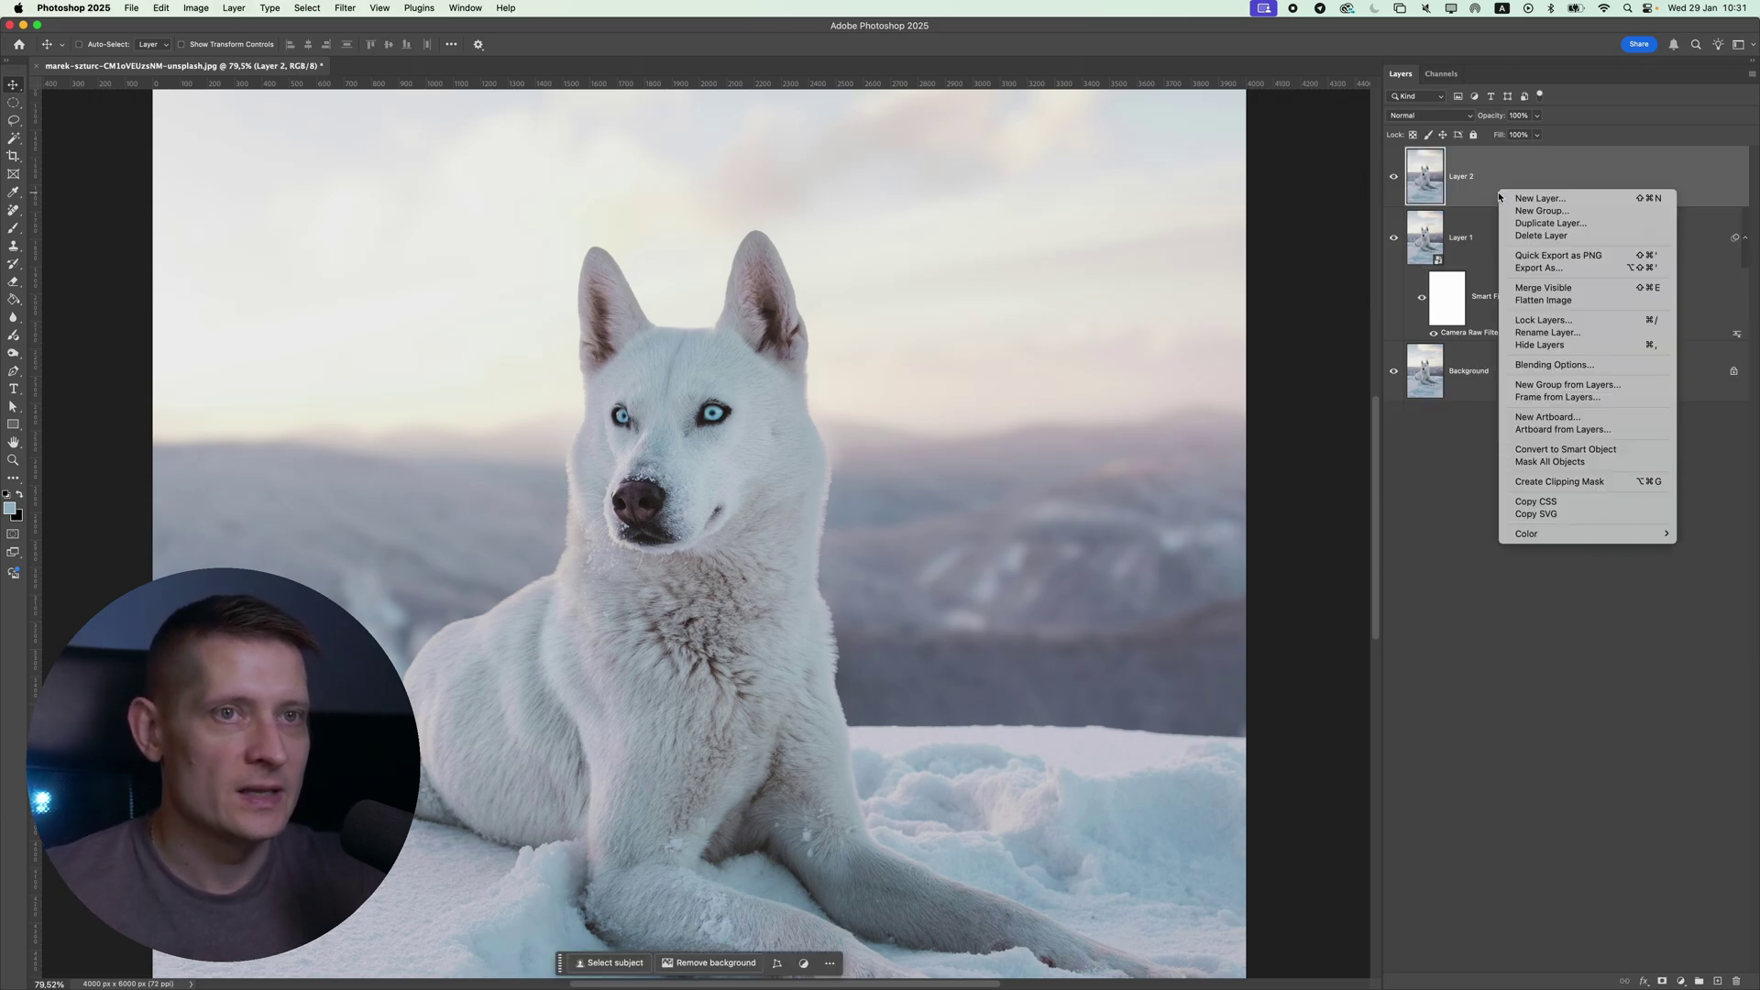
pyautogui.click(1566, 449)
pyautogui.click(357, 8)
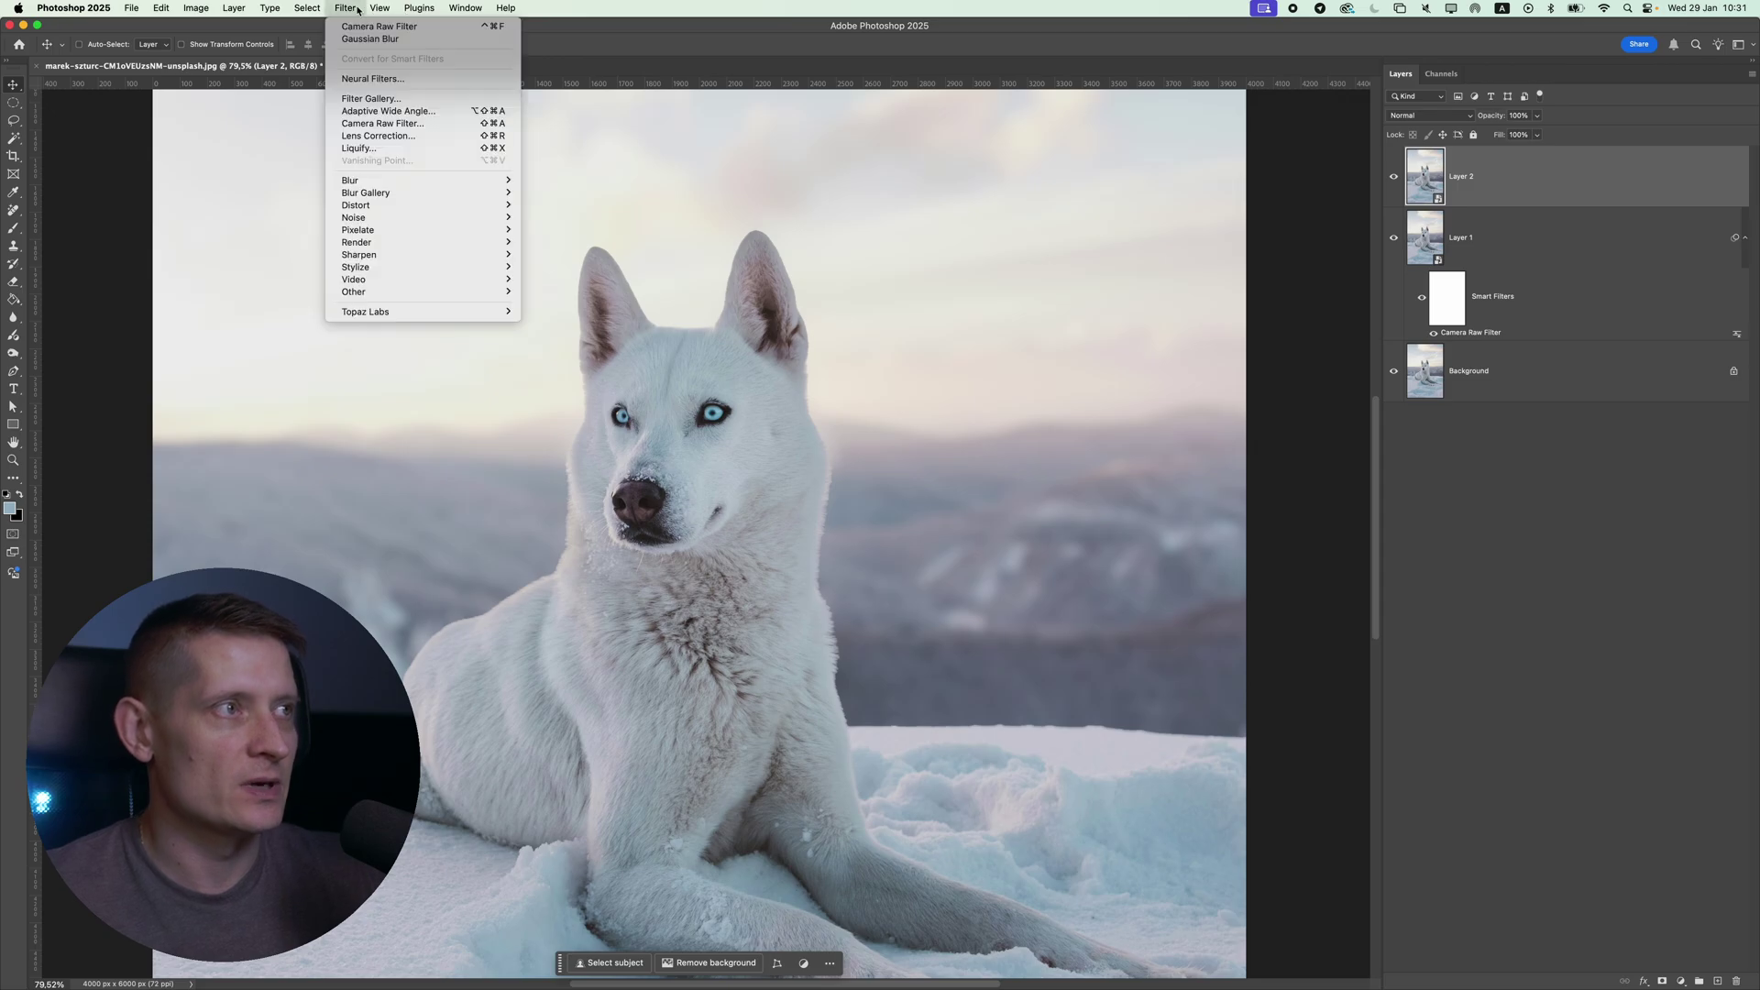
# Enable Lens Blur on Layer 2 in Camera Raw and raise Blur Amount to 100.
pyautogui.click(380, 123)
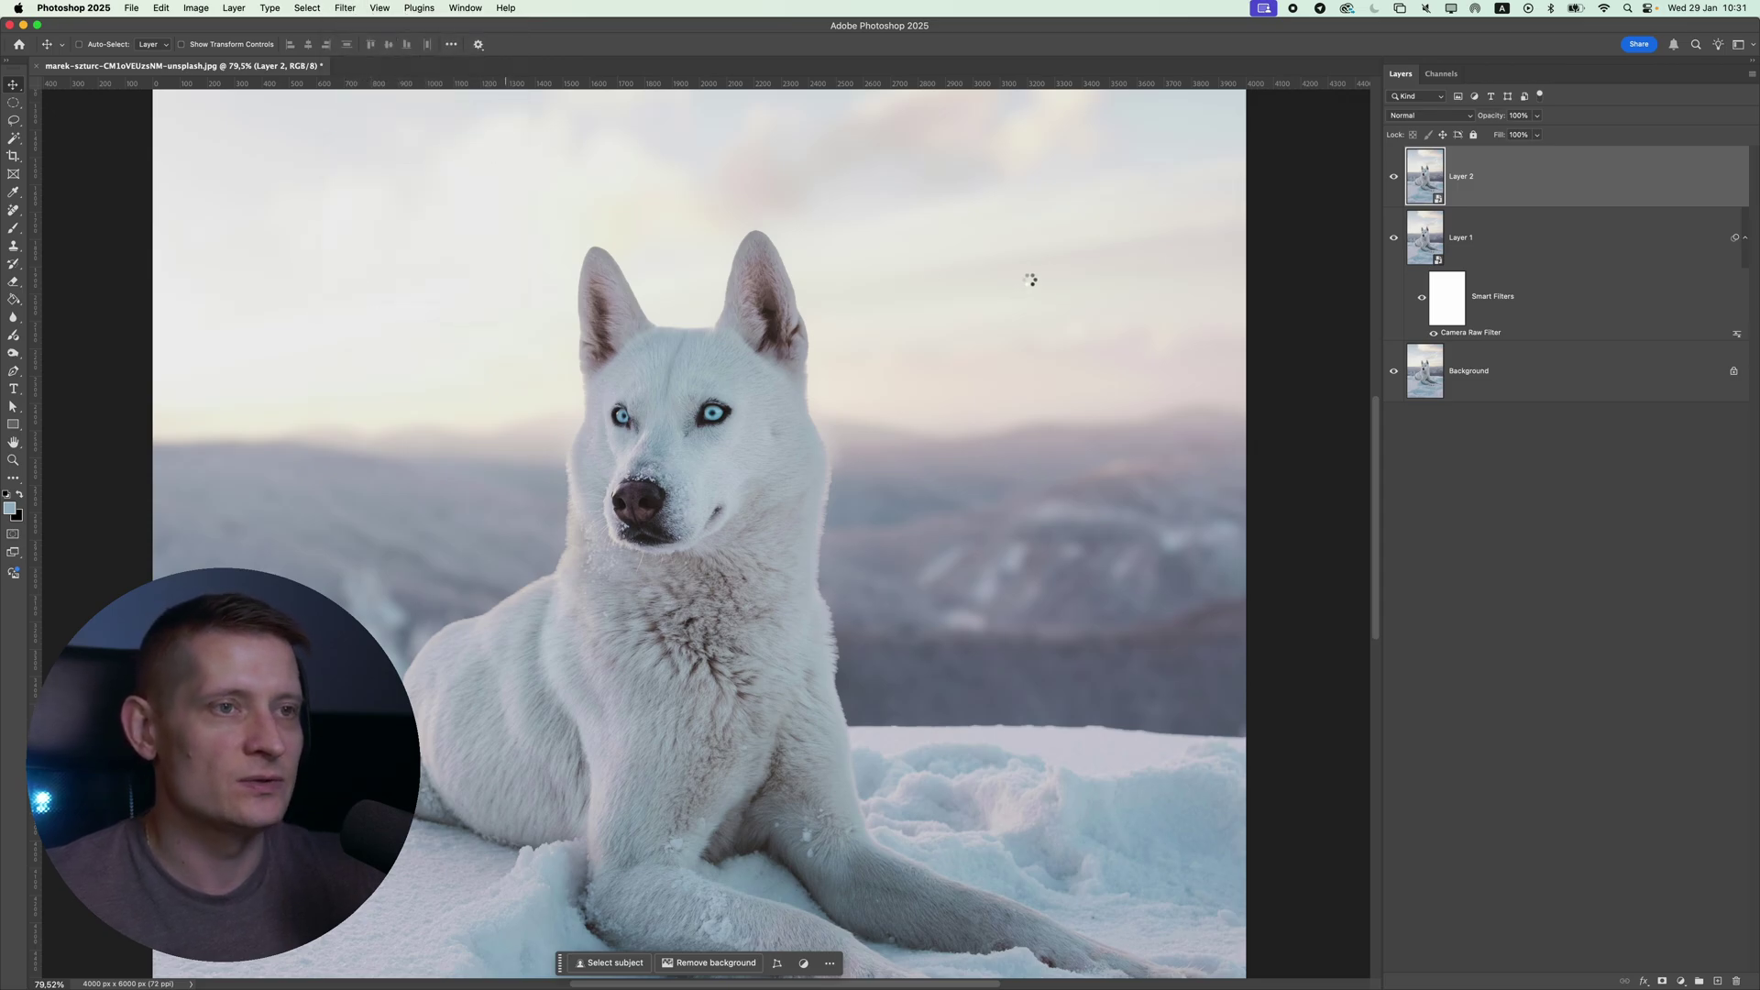
pyautogui.scroll(-15, 1446, 672)
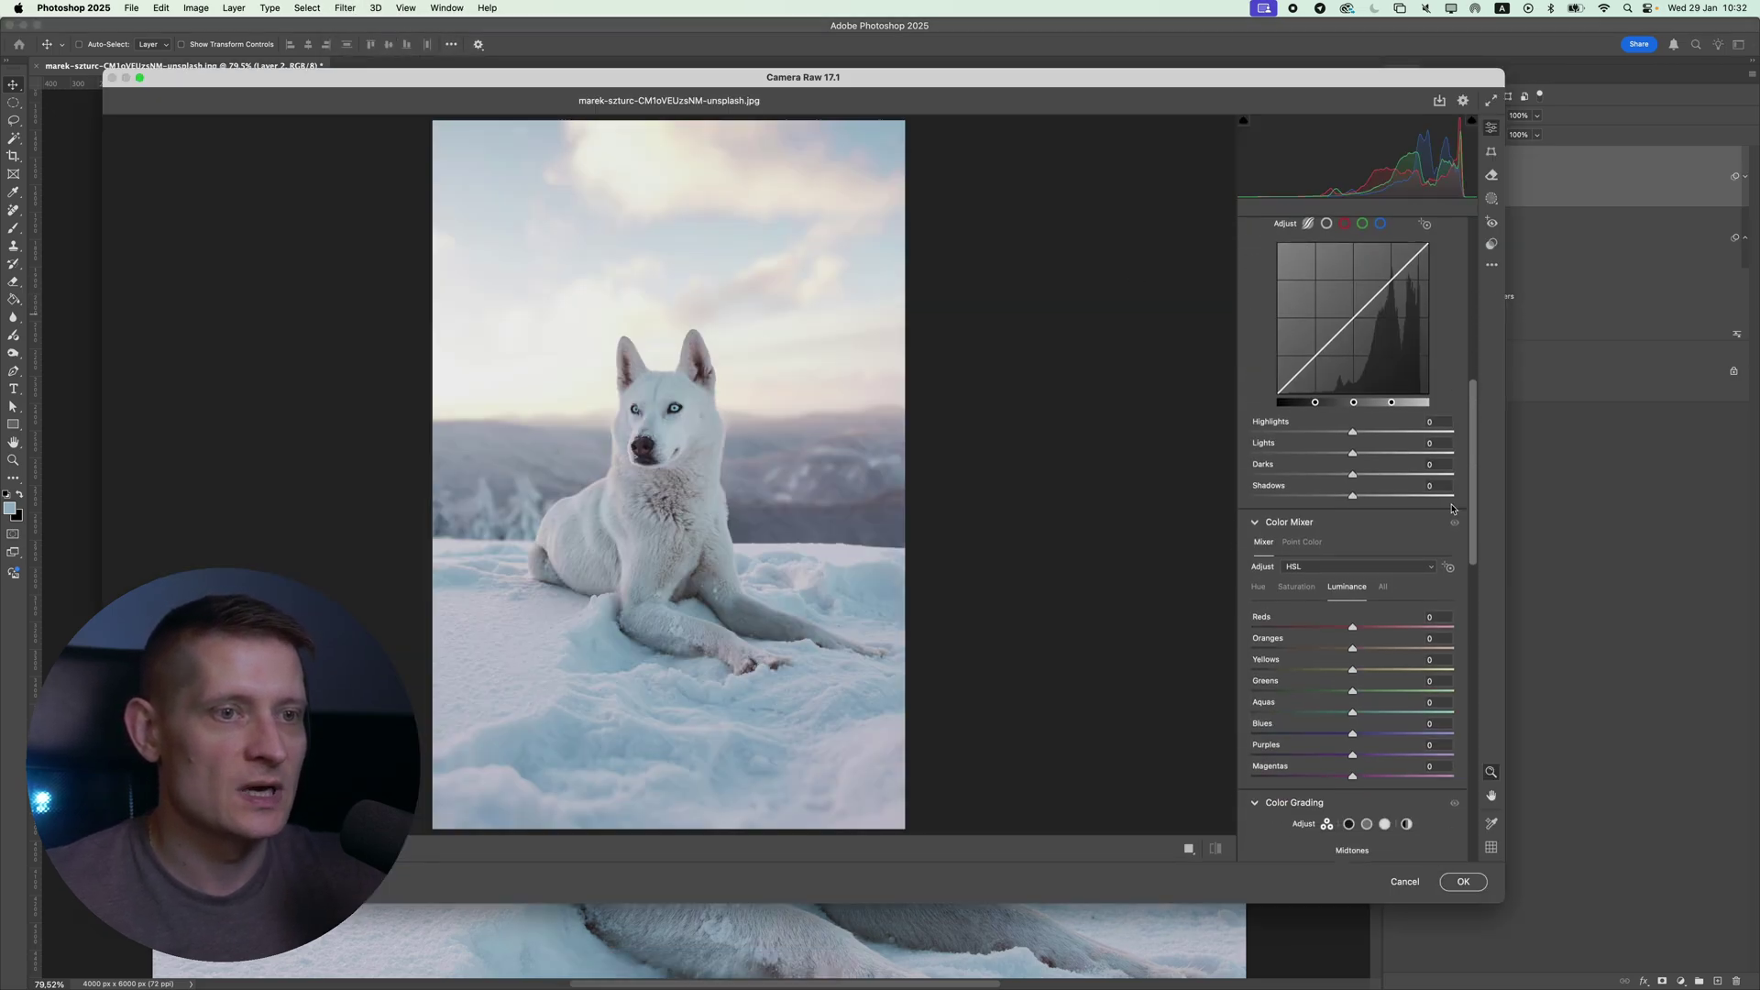
pyautogui.scroll(-3, 1447, 678)
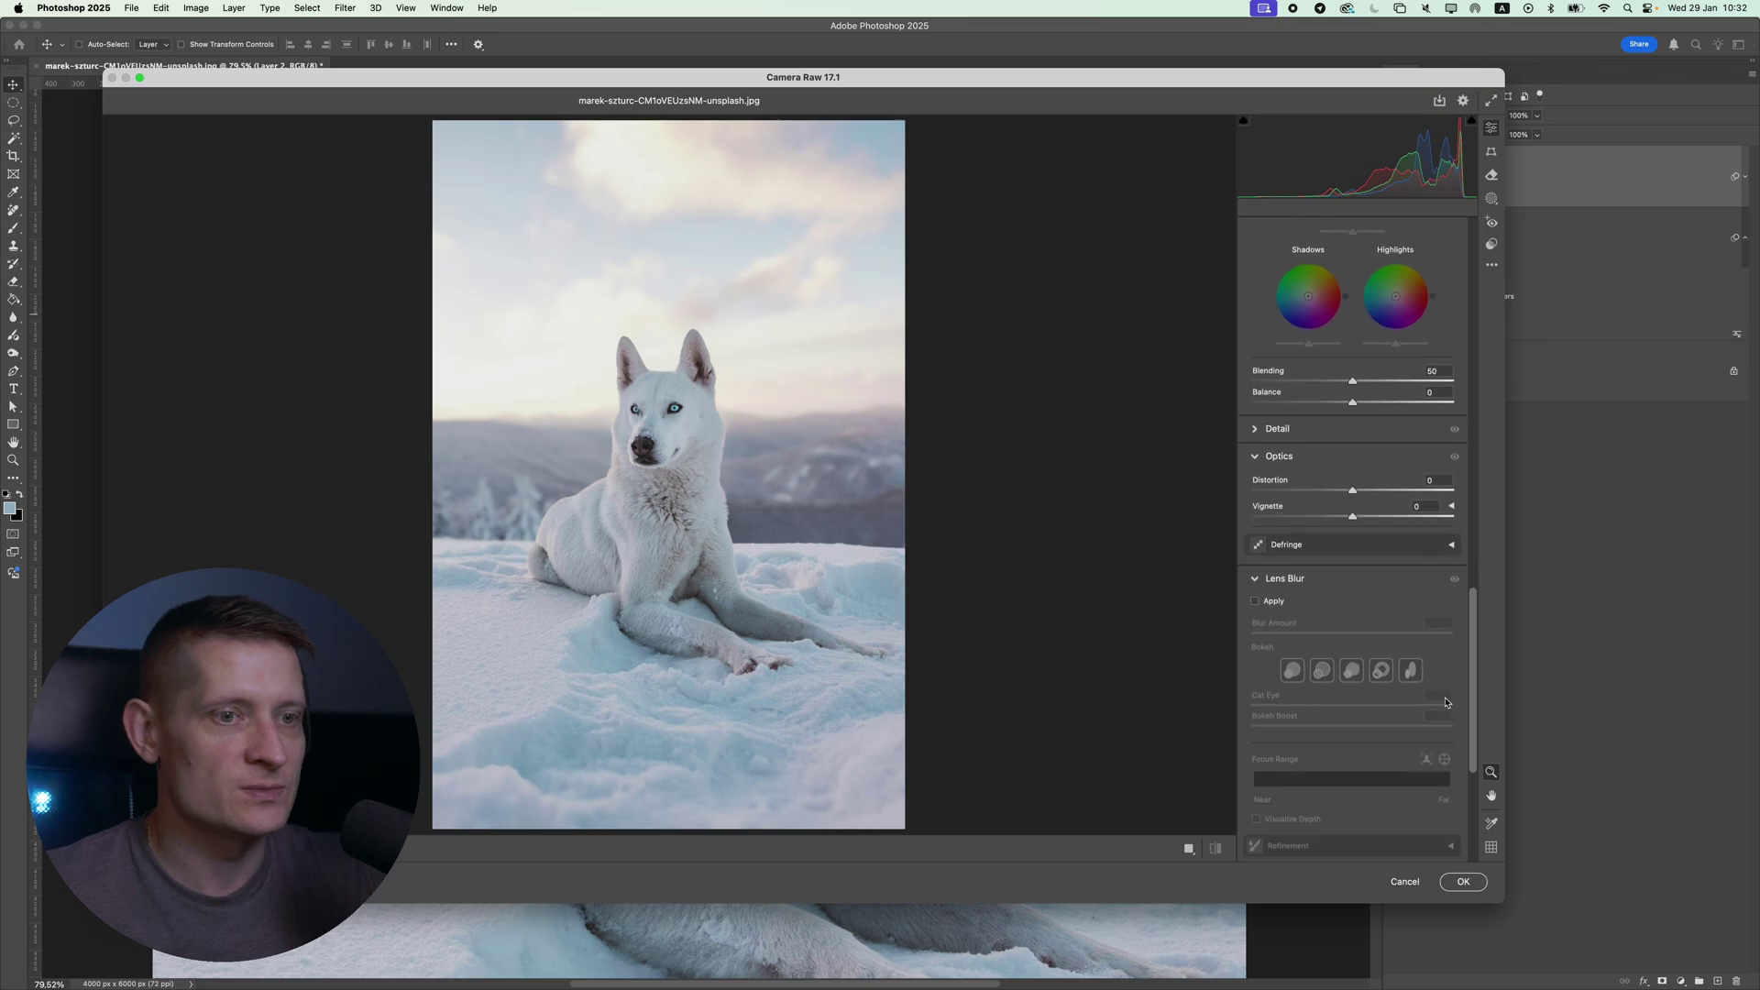
pyautogui.click(1256, 601)
pyautogui.moveTo(673, 407); pyautogui.dragTo(814, 403)
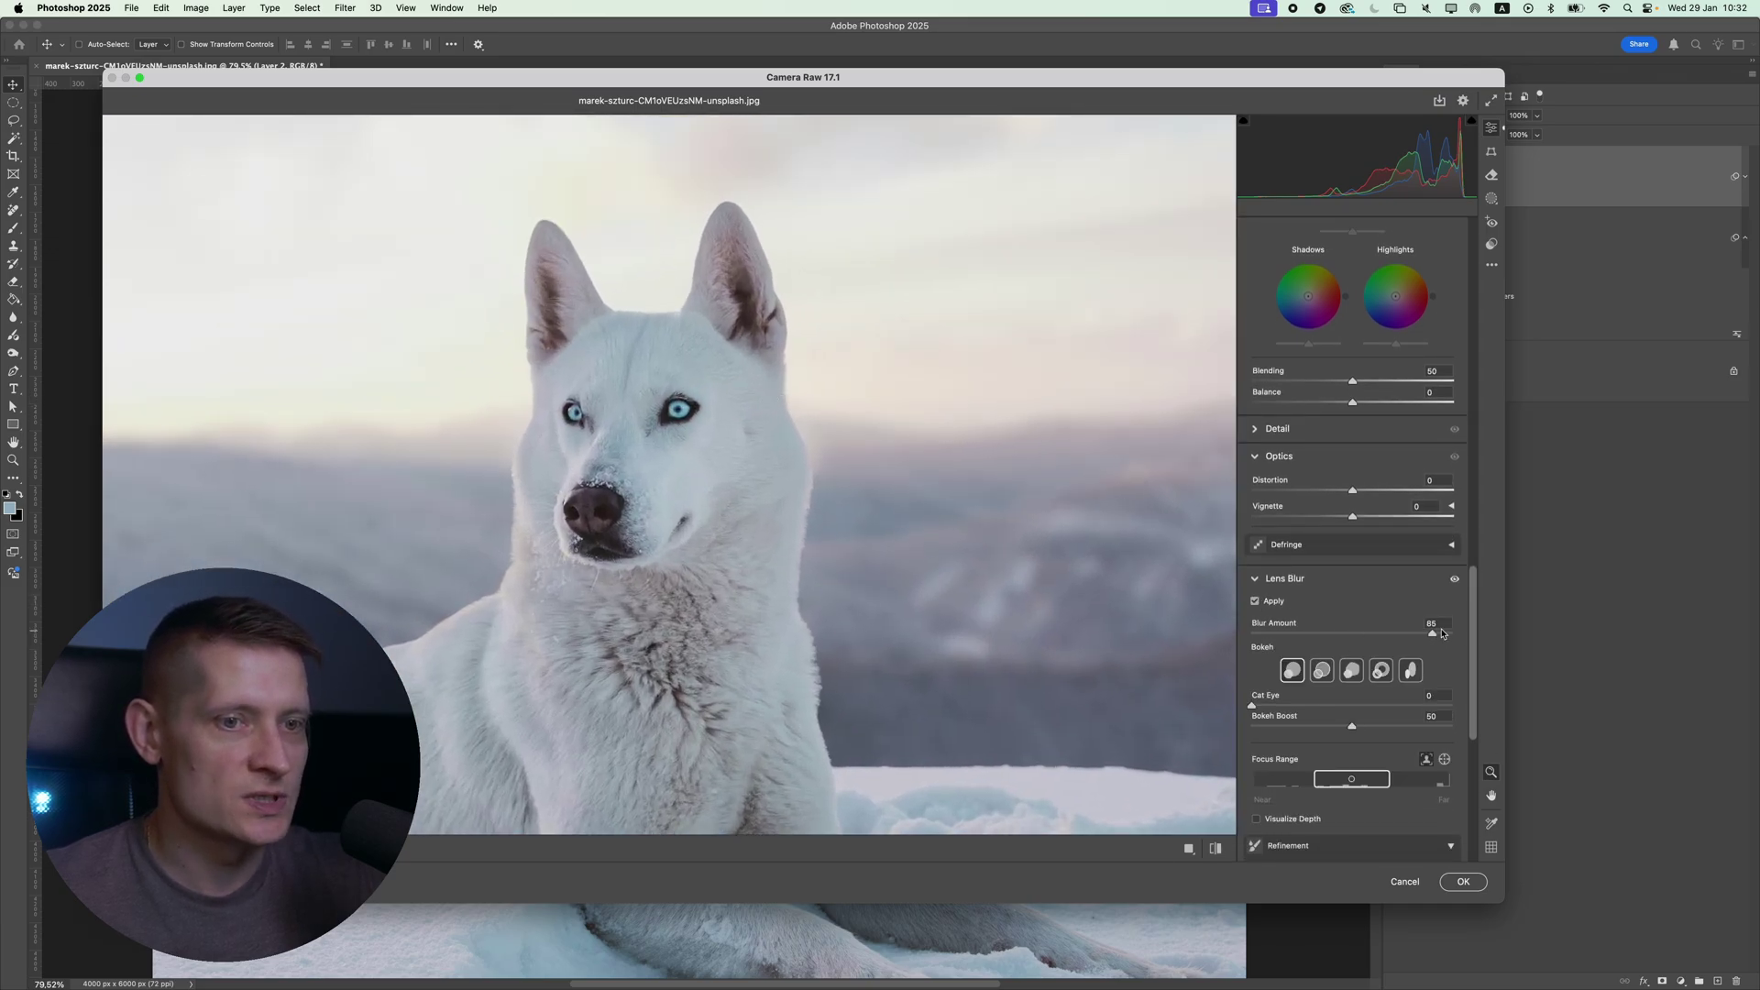
pyautogui.moveTo(1441, 632); pyautogui.dragTo(1459, 632)
pyautogui.moveTo(696, 433); pyautogui.dragTo(726, 433)
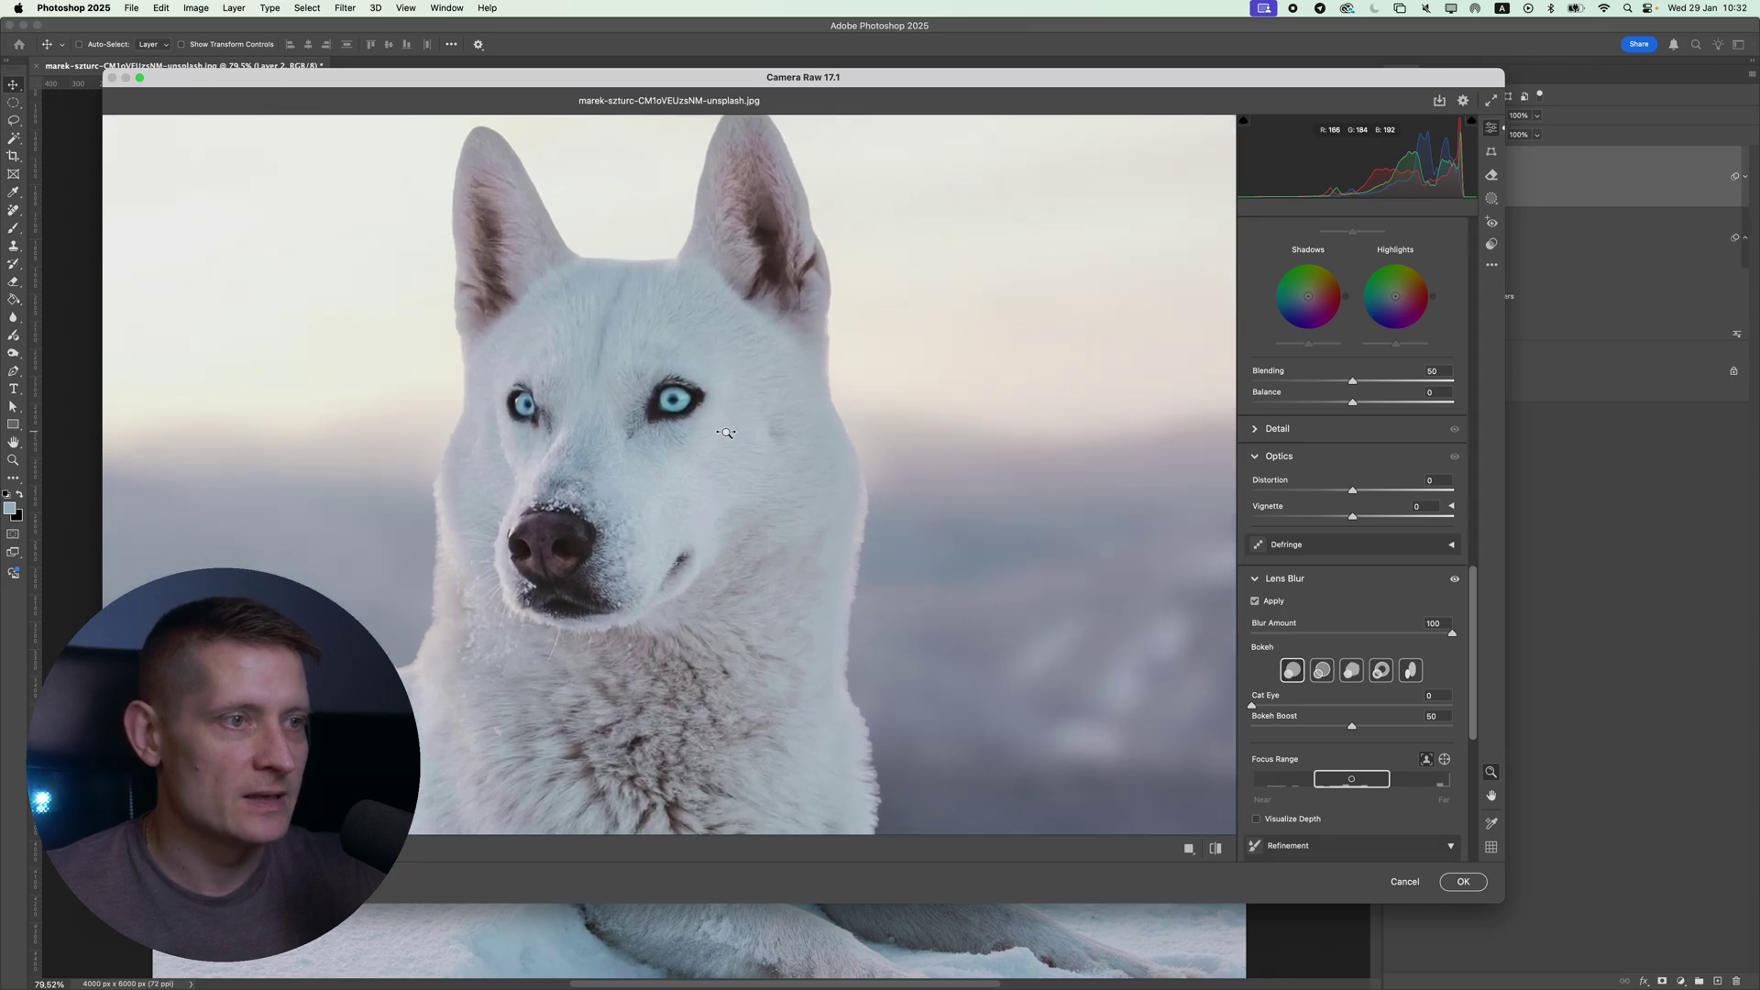
# Keep the first bokeh shape, lower Bokeh Boost to about 39, and apply the blur.
pyautogui.click(1321, 670)
pyautogui.click(1351, 670)
pyautogui.click(1380, 670)
pyautogui.click(1411, 670)
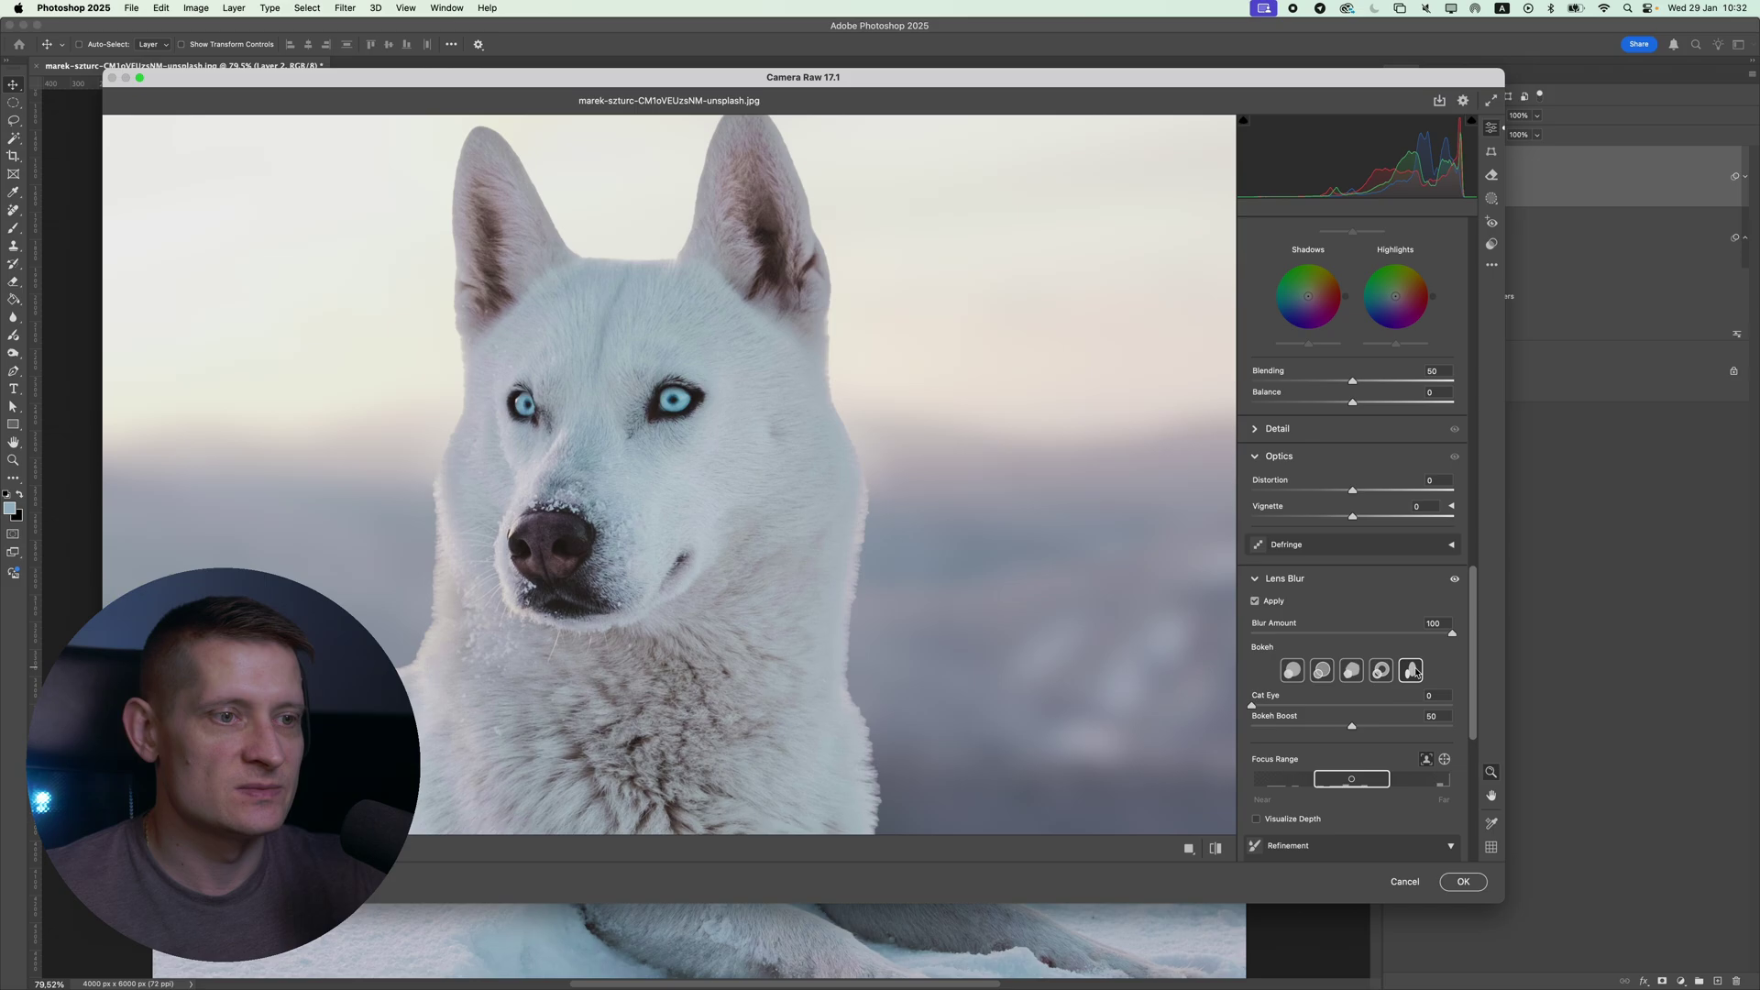
pyautogui.click(1321, 670)
pyautogui.click(1291, 670)
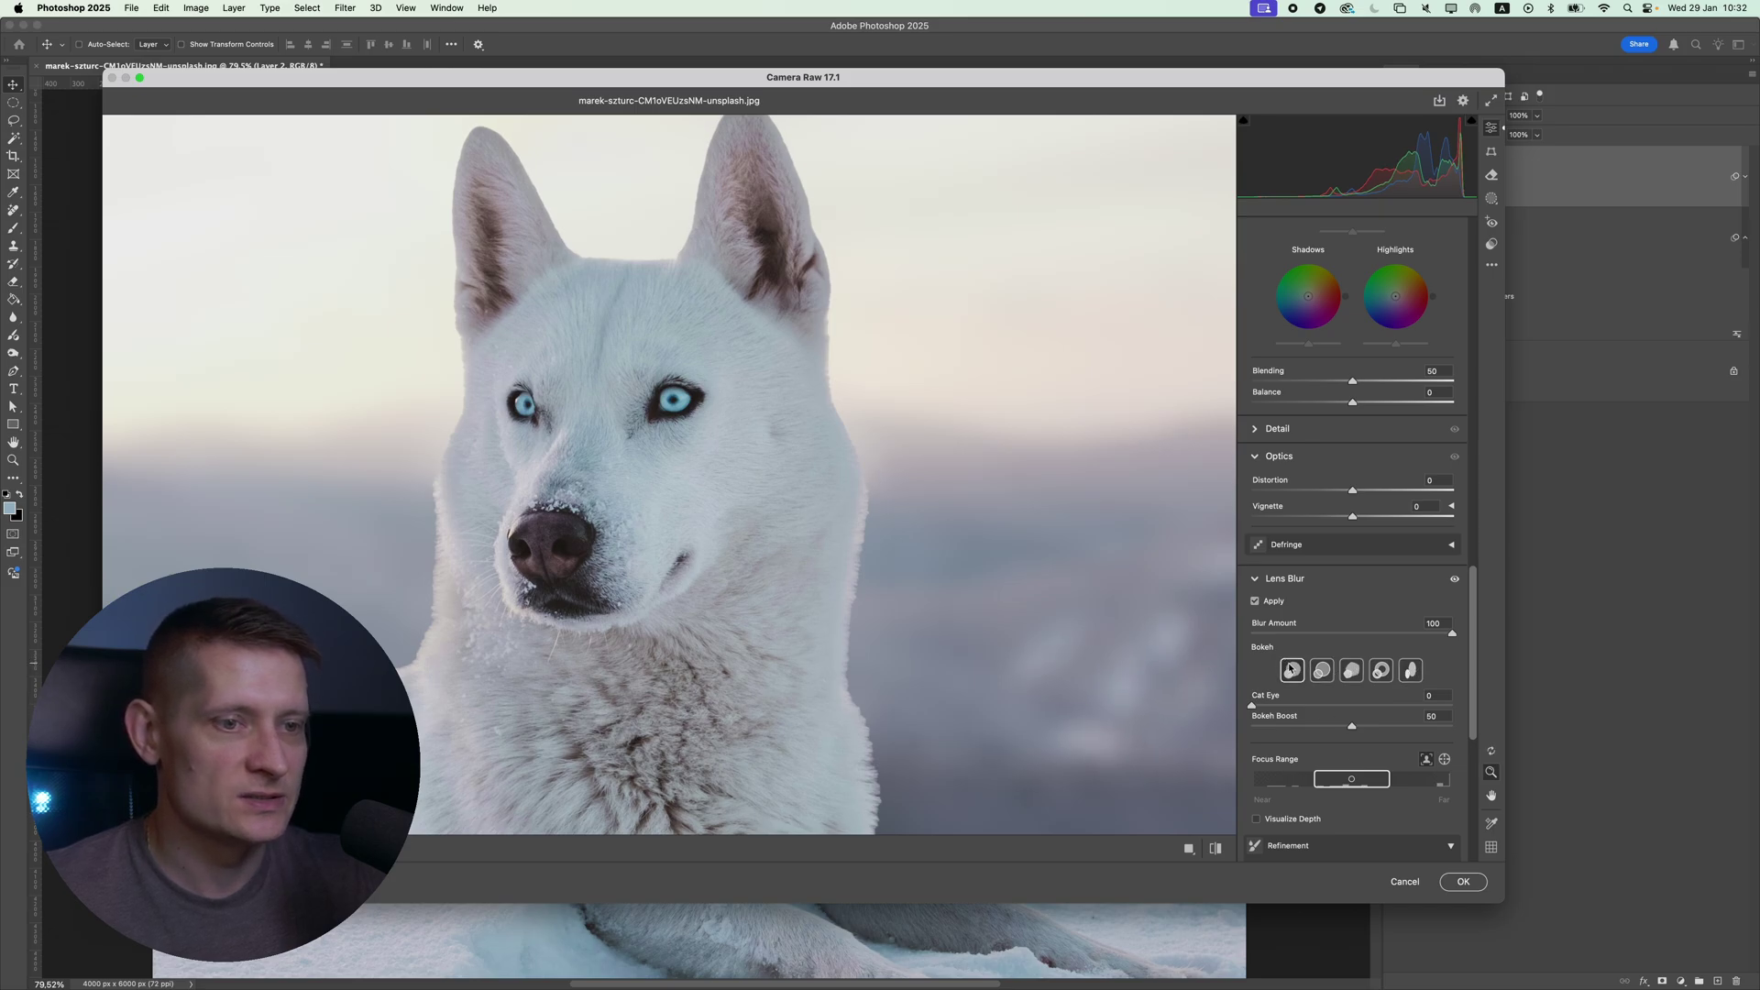
pyautogui.moveTo(1353, 727); pyautogui.dragTo(1320, 727)
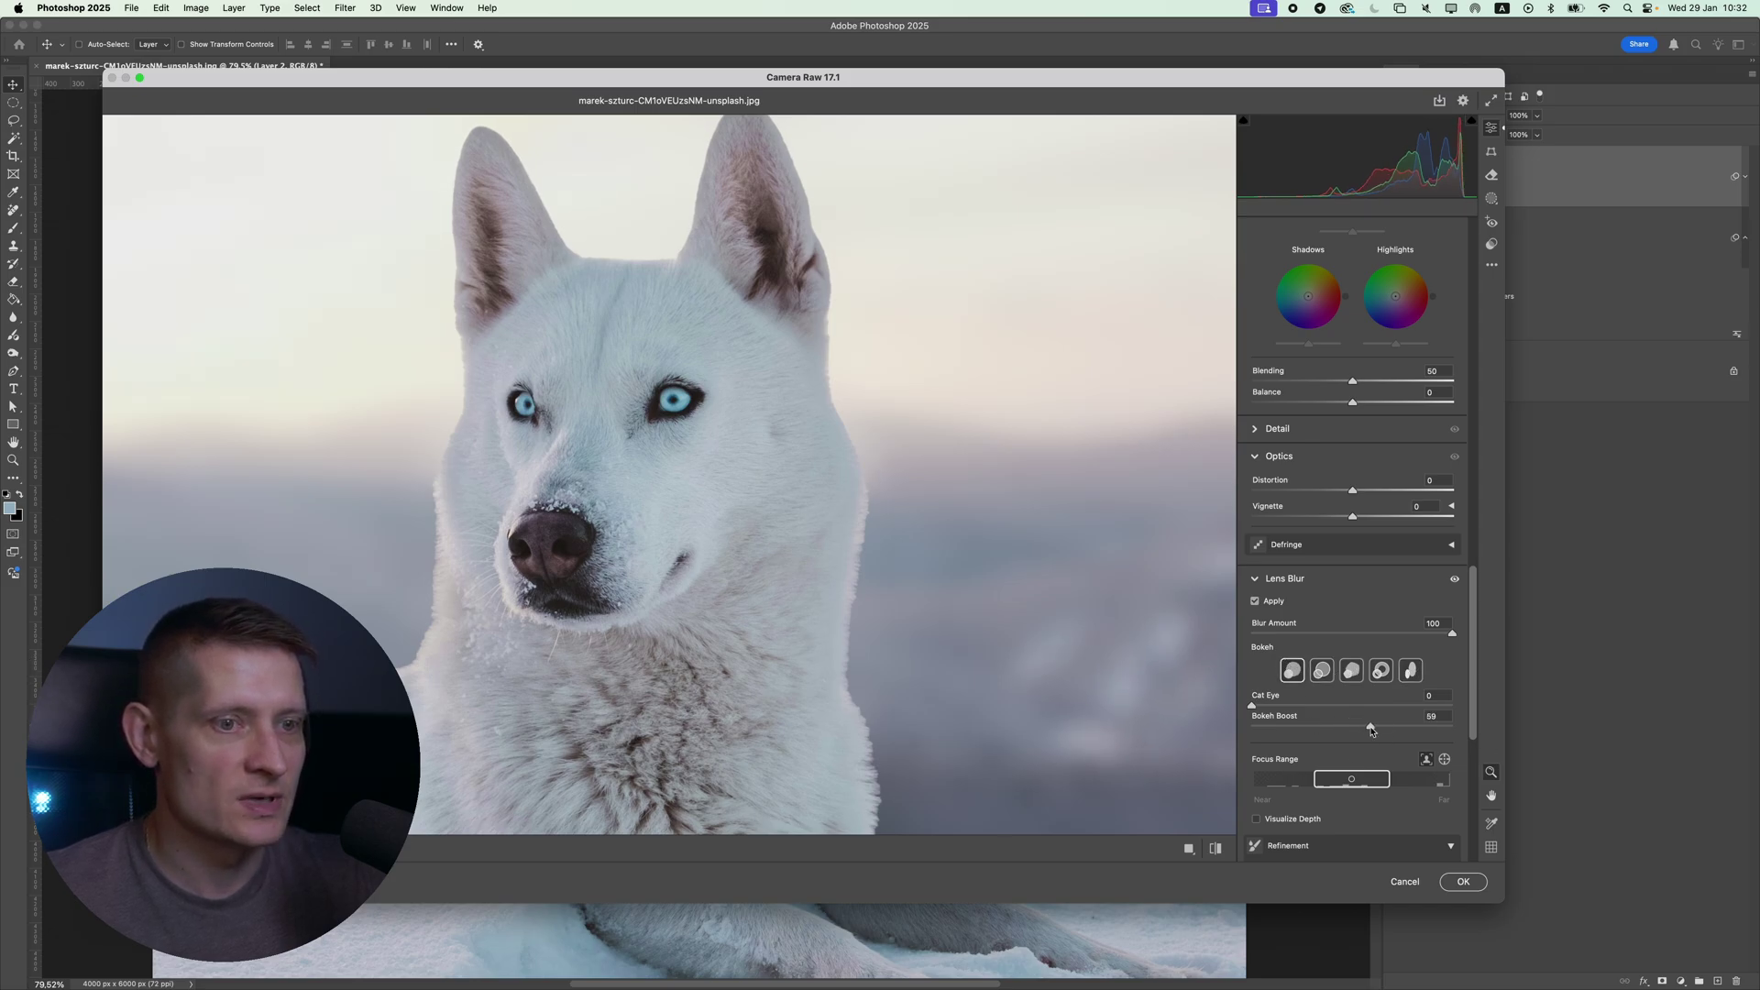
pyautogui.click(1463, 881)
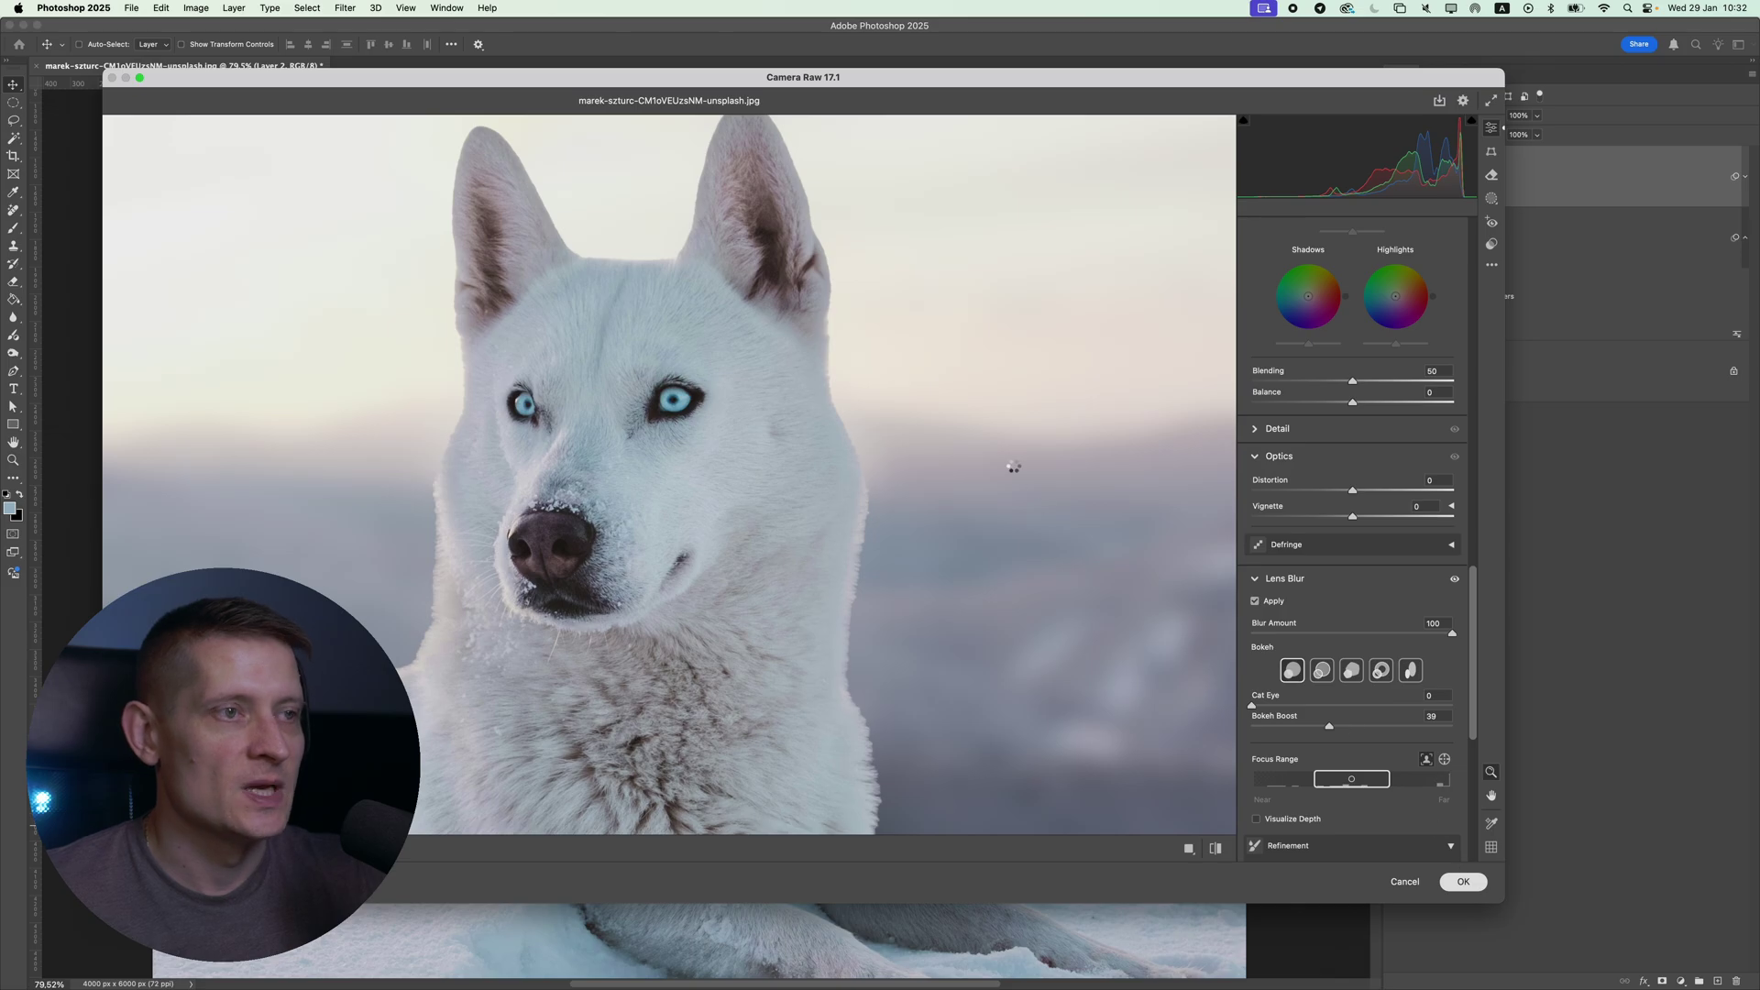
pyautogui.scroll(-5, 766, 509)
pyautogui.scroll(6, 724, 459)
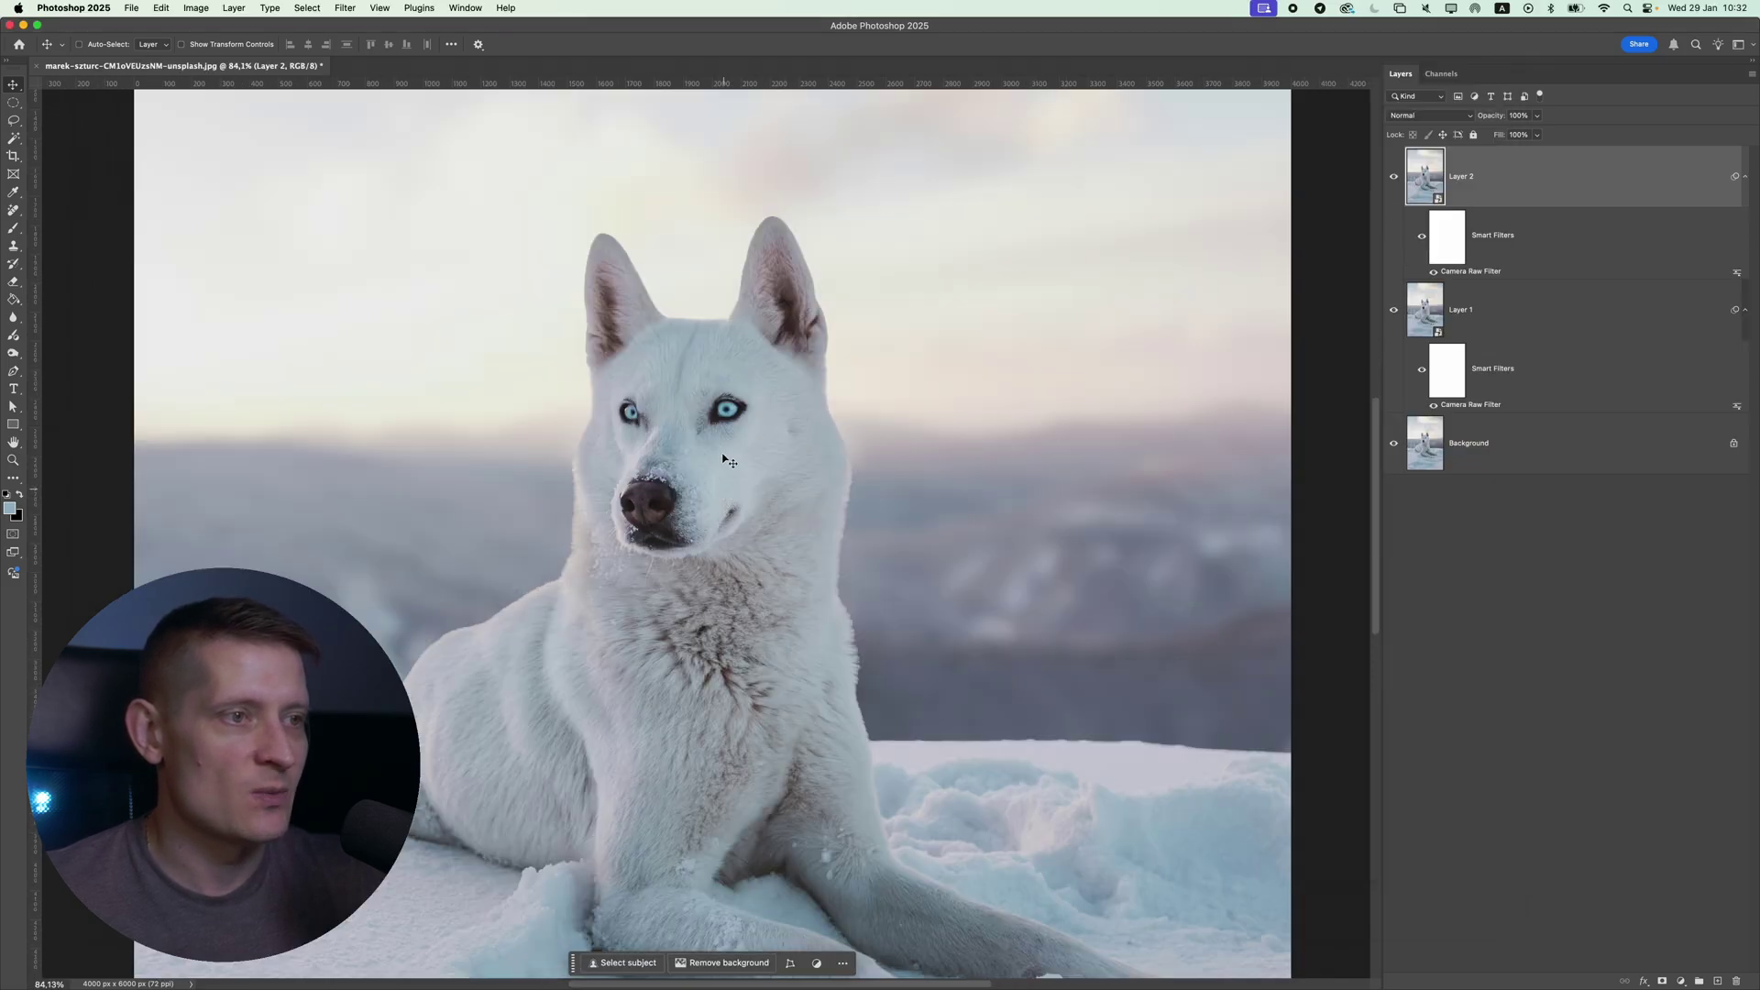
pyautogui.scroll(2, 646, 510)
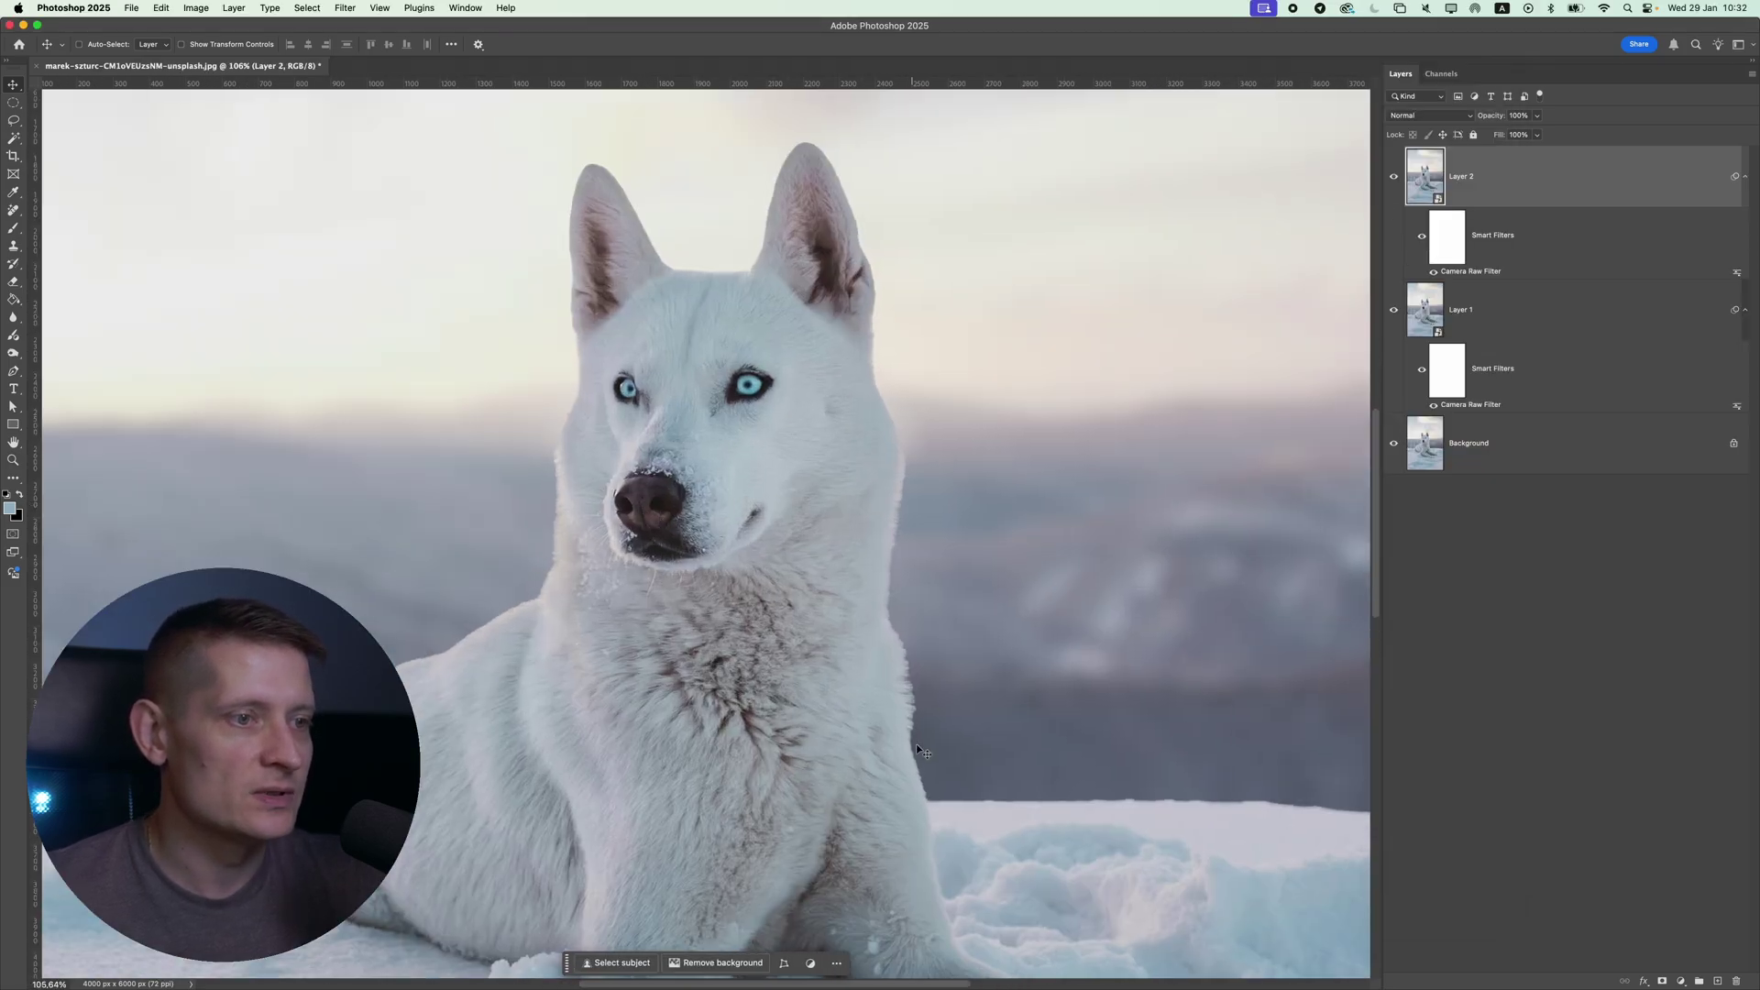
pyautogui.scroll(3, 887, 711)
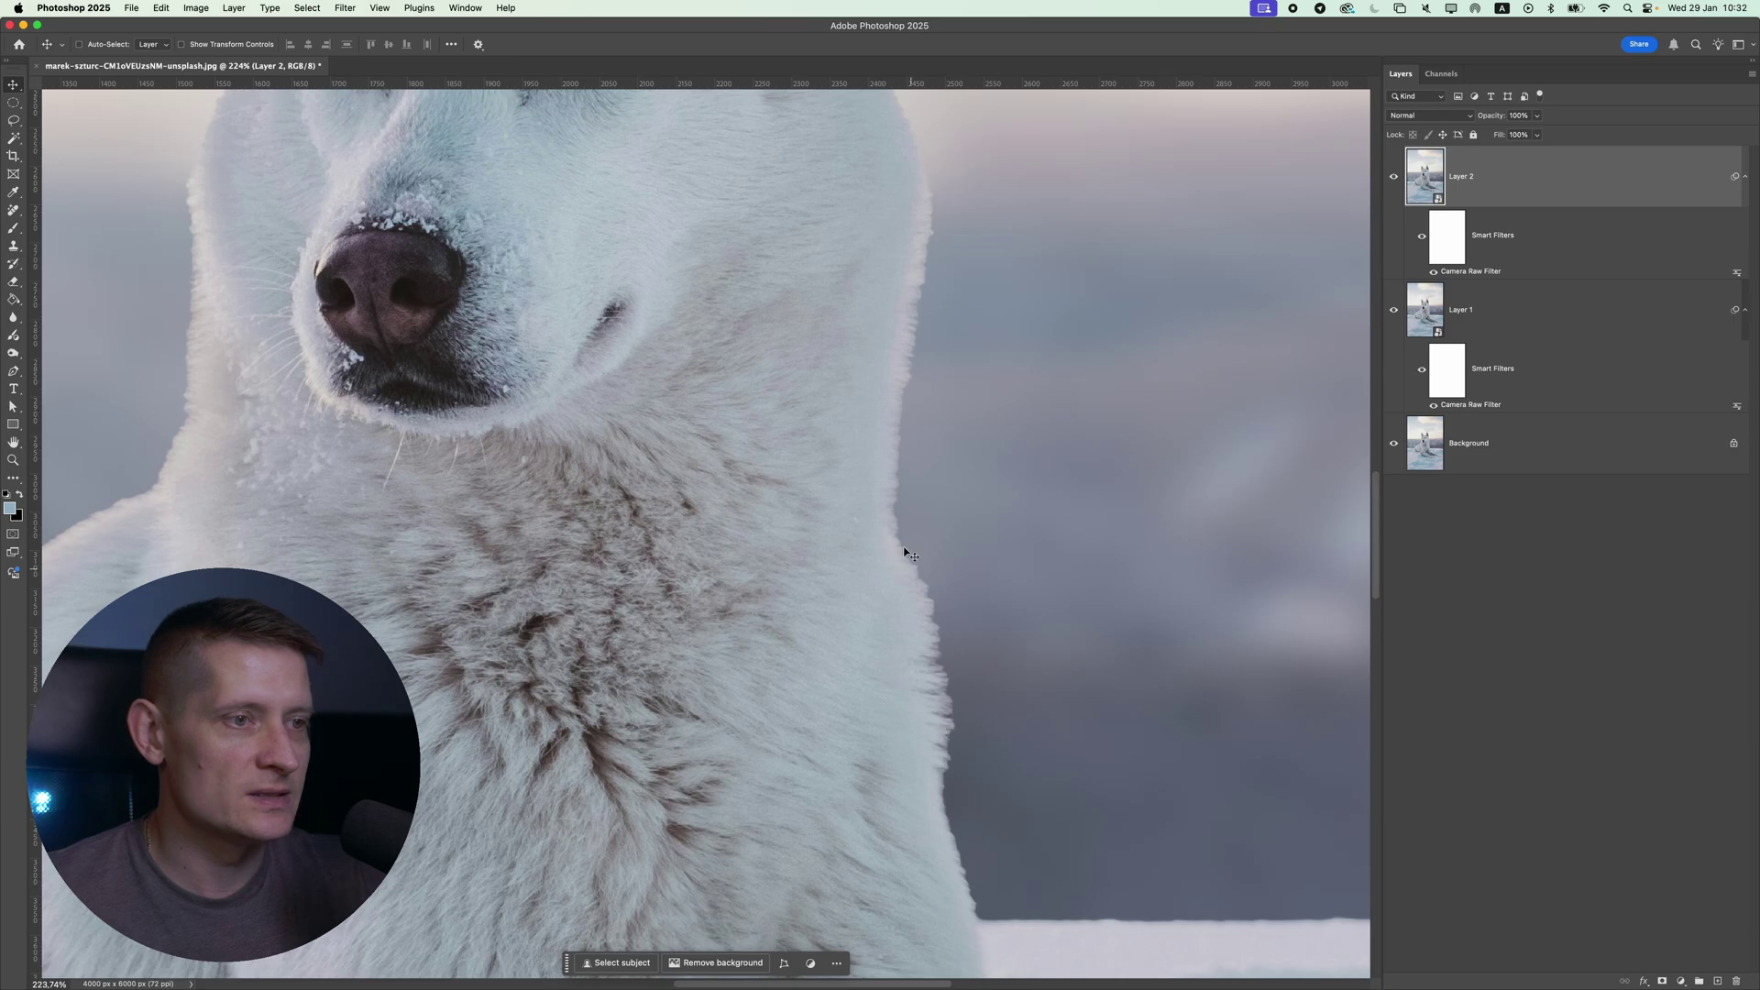
pyautogui.moveTo(998, 321); pyautogui.dragTo(999, 513)
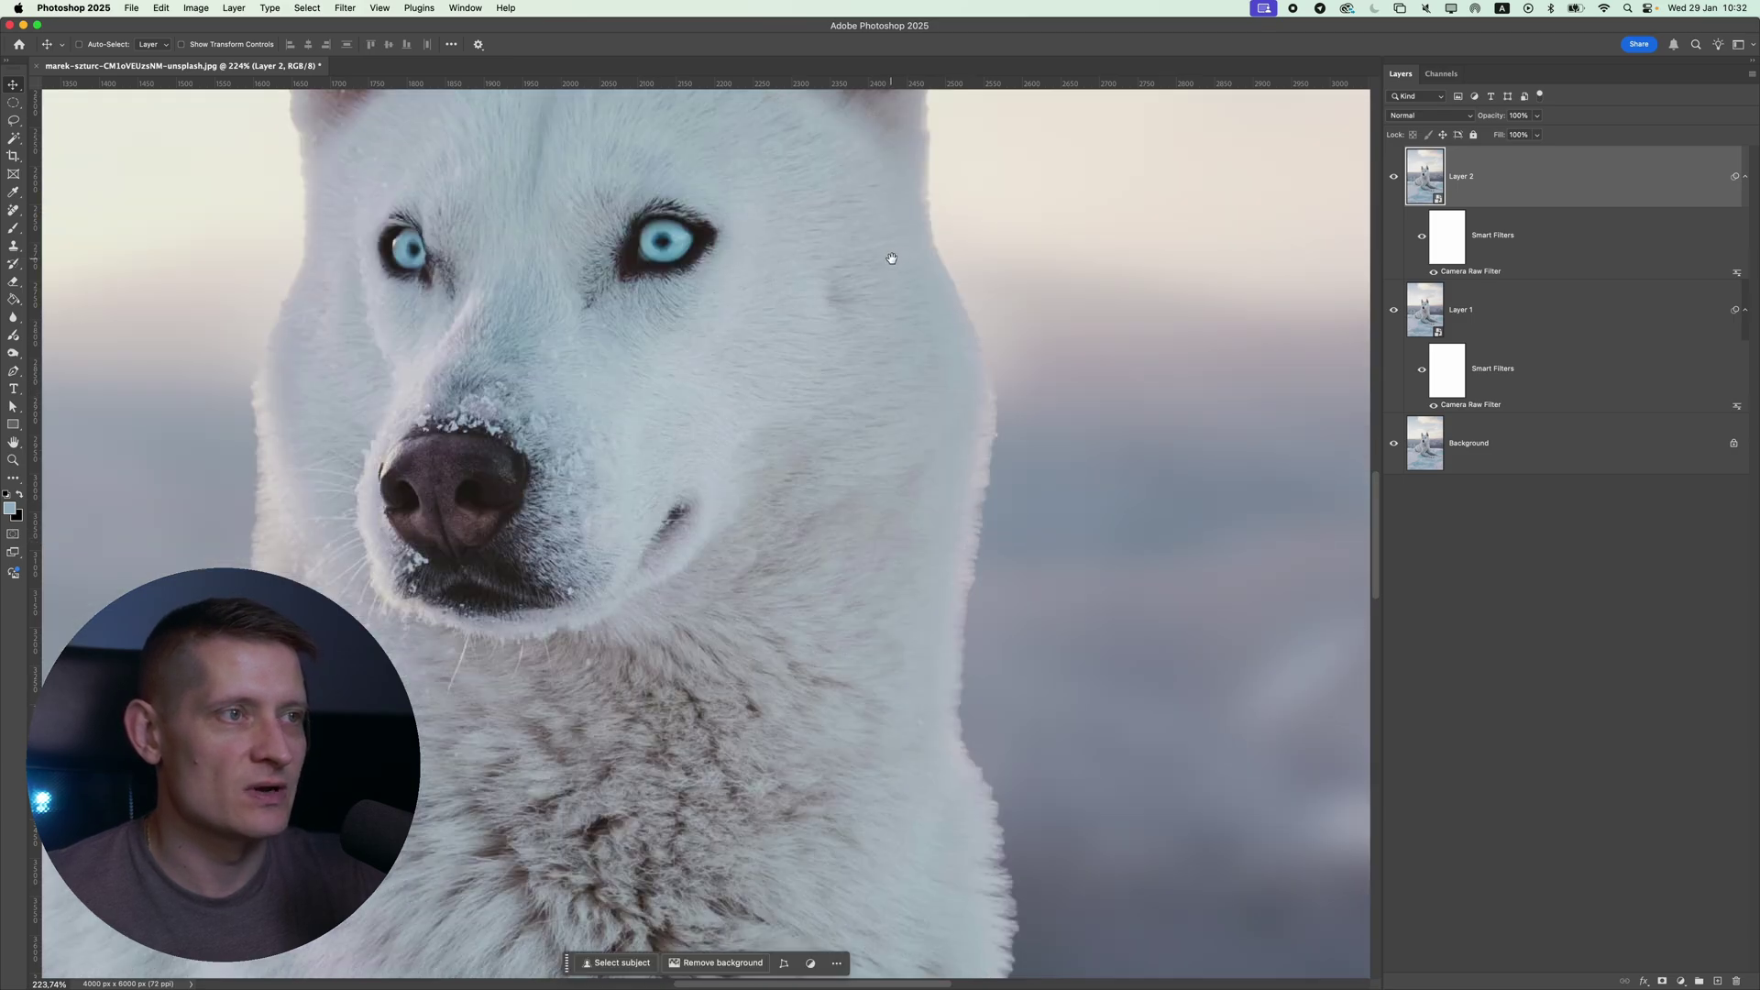
pyautogui.moveTo(889, 259); pyautogui.dragTo(987, 519)
pyautogui.scroll(-3, 917, 508)
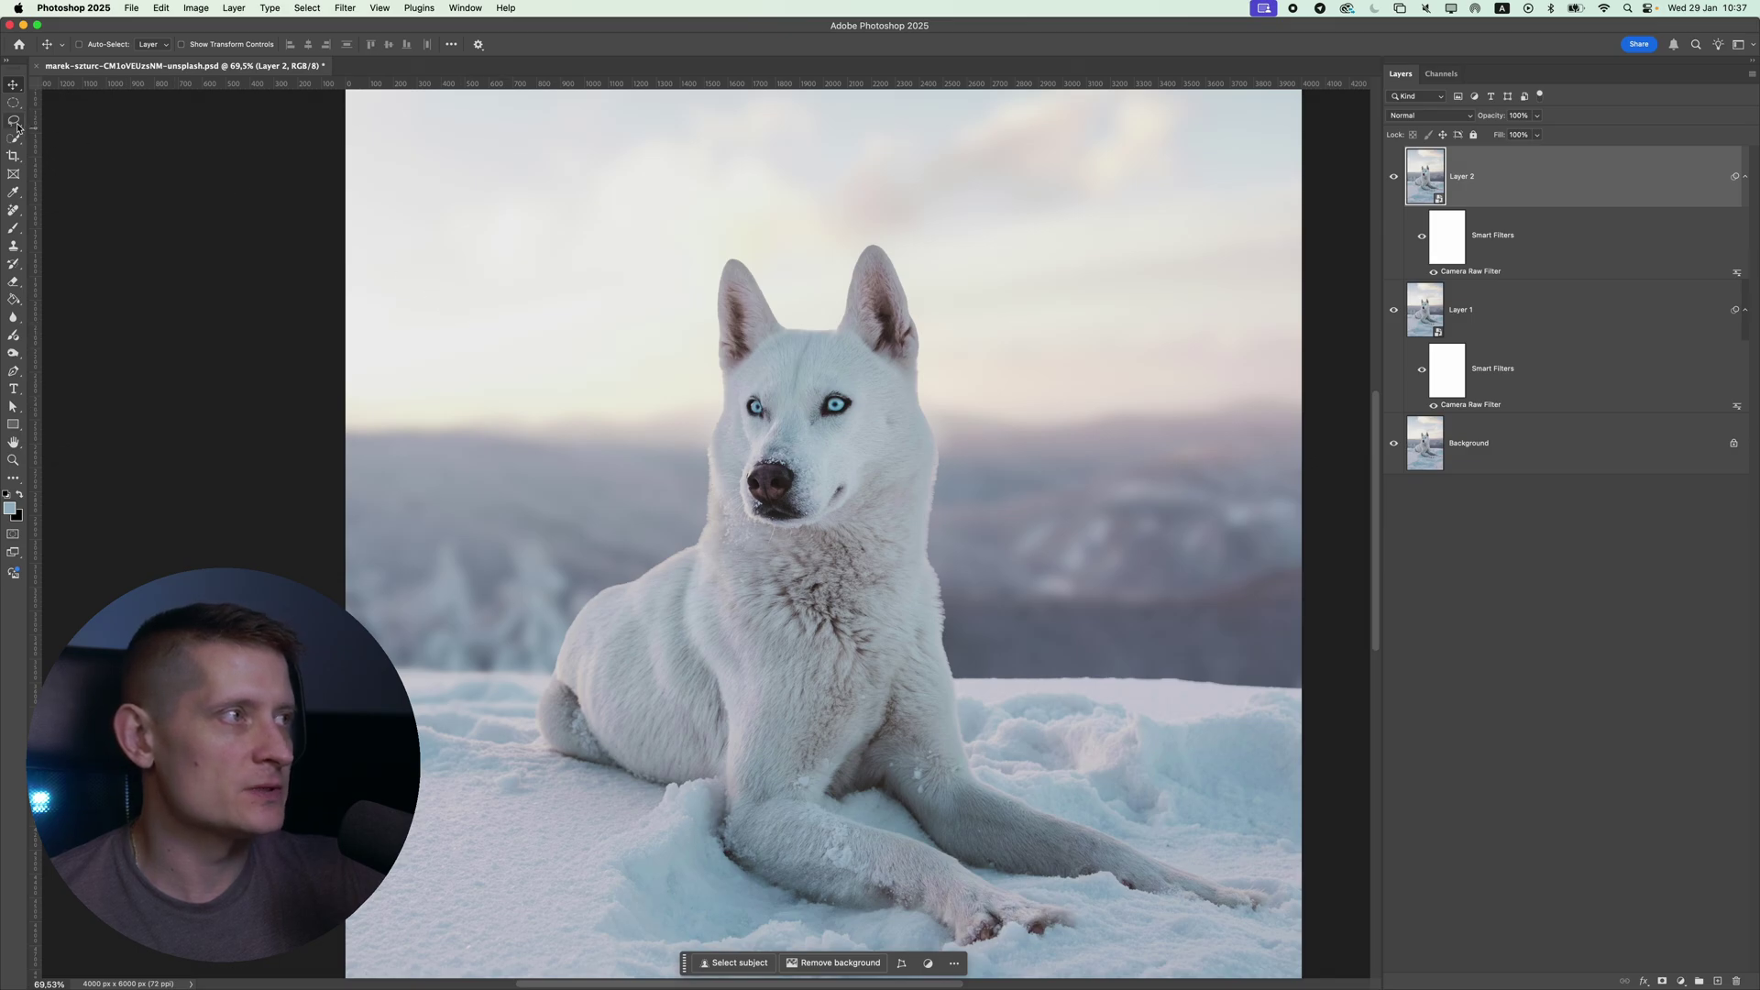
# With the freehand Lasso, trace a loose band around the husky's back, head and ears.
pyautogui.click(16, 123)
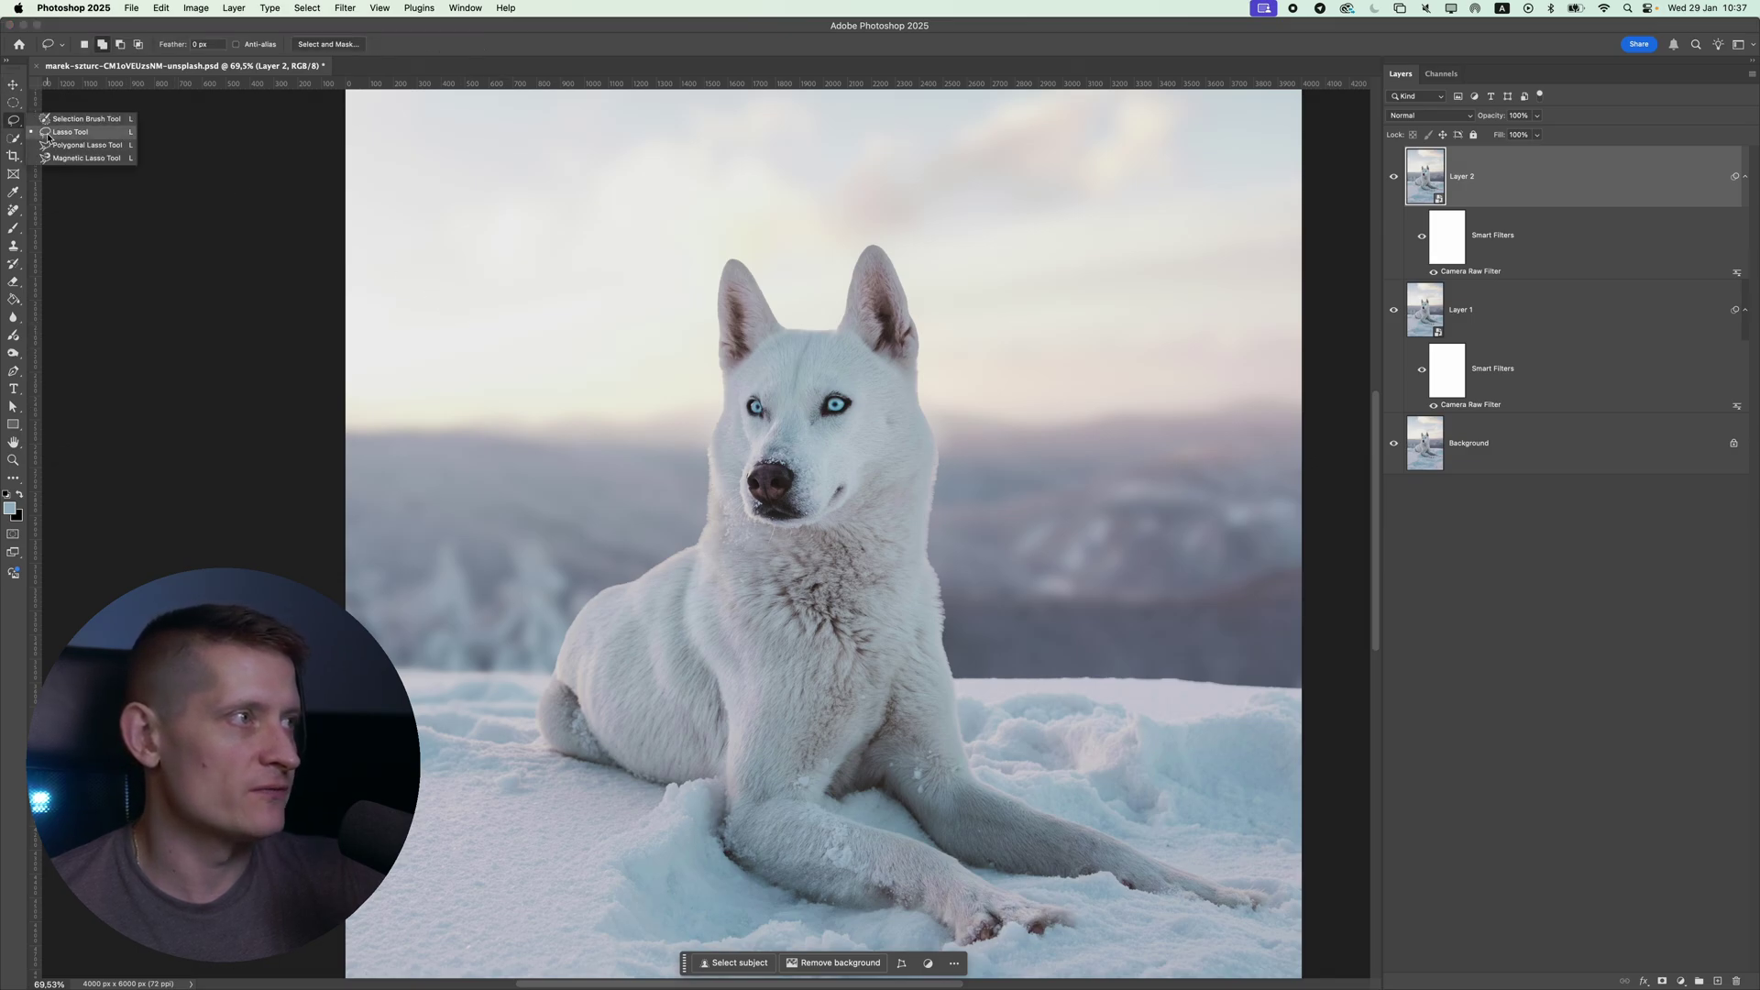
pyautogui.click(48, 133)
pyautogui.scroll(2, 594, 642)
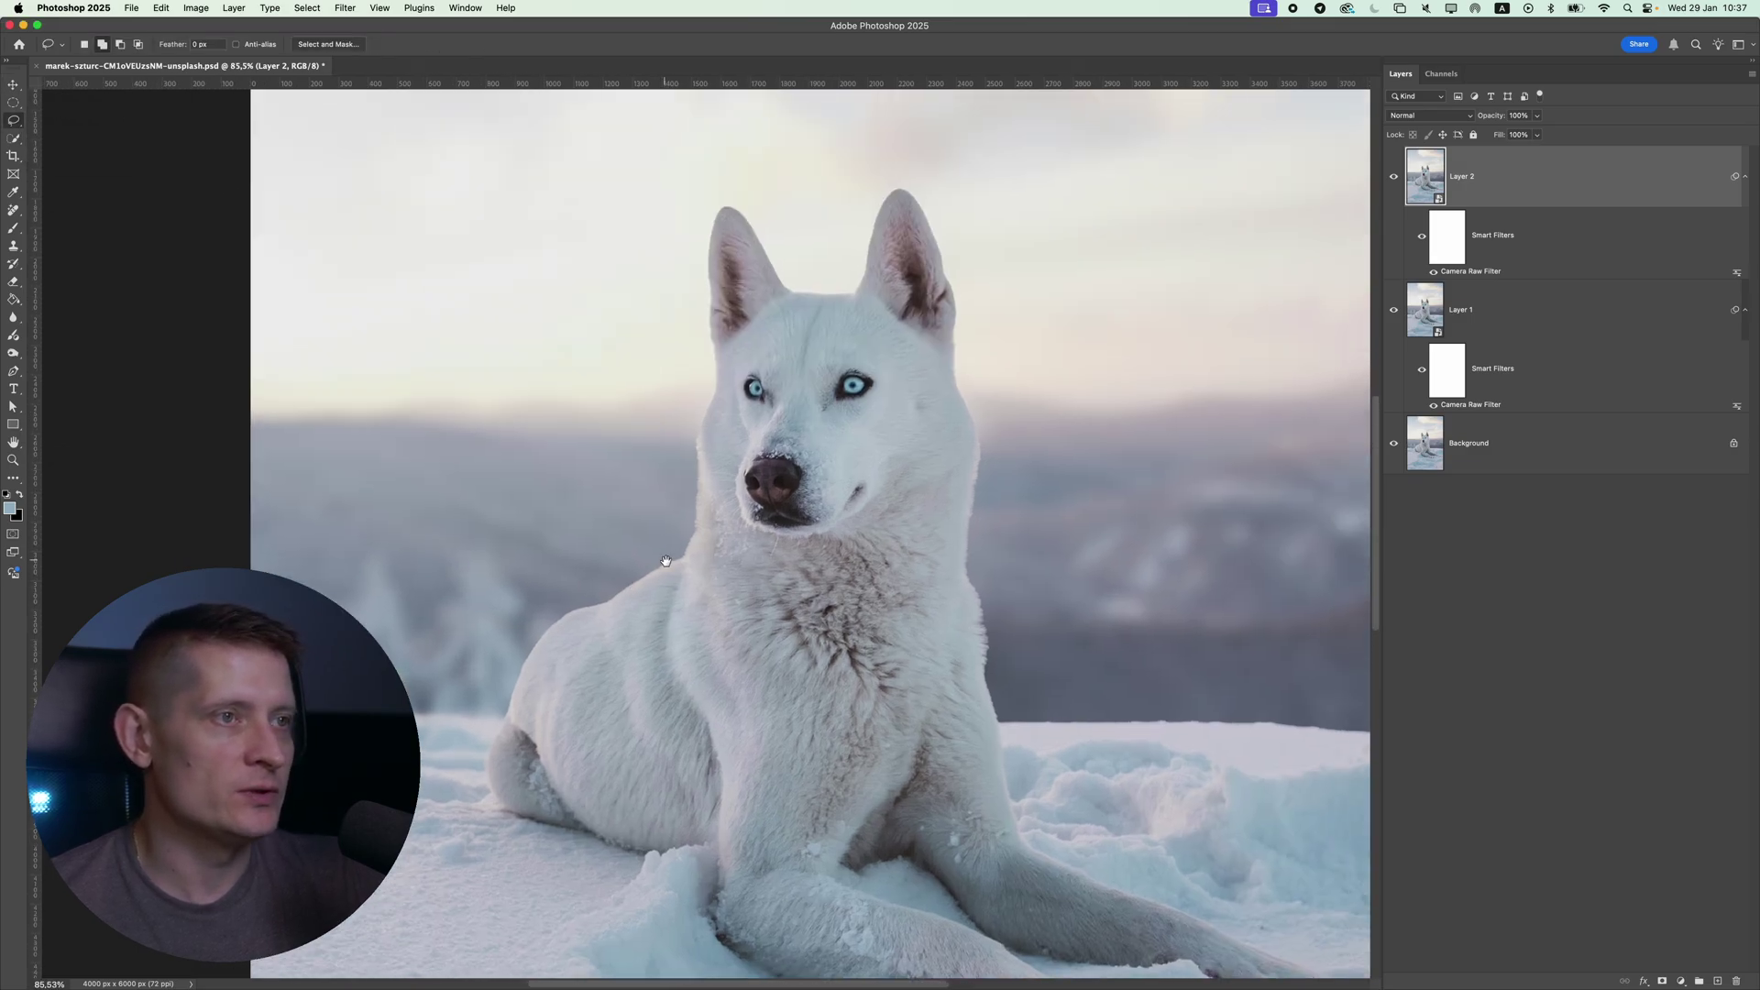
pyautogui.scroll(2, 596, 597)
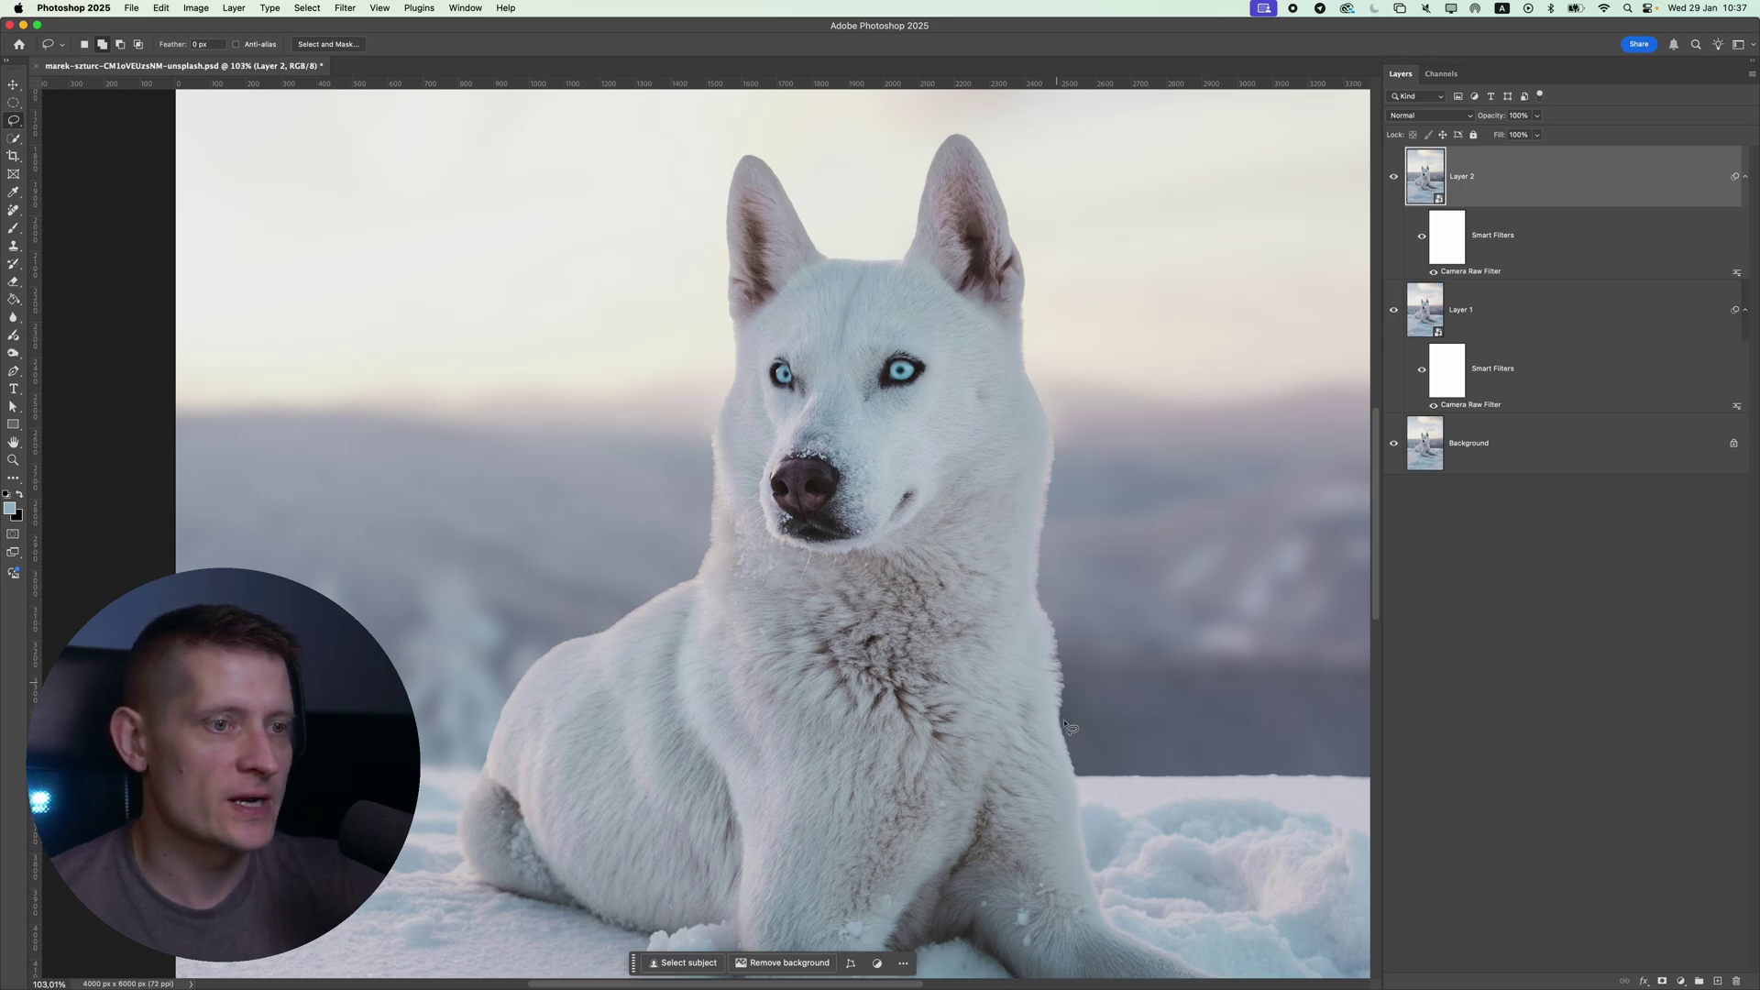
pyautogui.moveTo(505, 759)
pyautogui.mouseDown()
pyautogui.moveTo(561, 669)
pyautogui.moveTo(711, 574)
pyautogui.moveTo(756, 376)
pyautogui.moveTo(746, 296)
pyautogui.mouseUp()
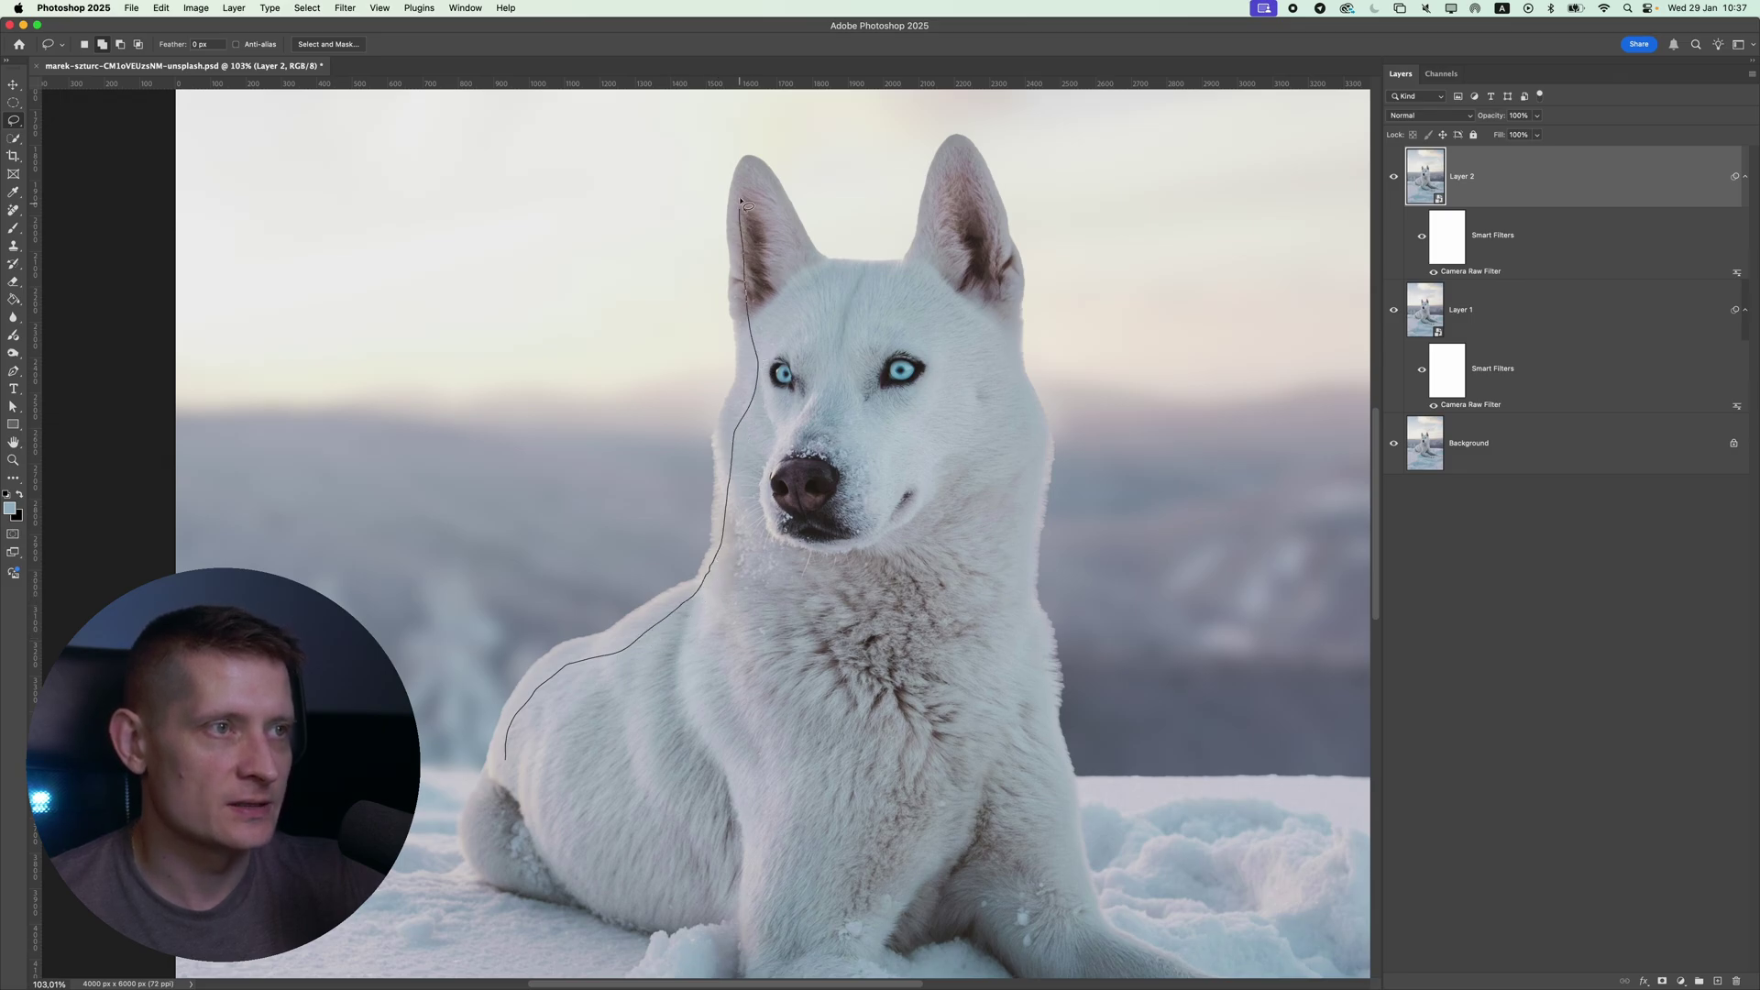
pyautogui.moveTo(803, 246)
pyautogui.mouseDown()
pyautogui.moveTo(915, 265)
pyautogui.moveTo(947, 177)
pyautogui.moveTo(976, 177)
pyautogui.moveTo(1034, 467)
pyautogui.moveTo(1044, 735)
pyautogui.moveTo(1093, 803)
pyautogui.moveTo(1092, 698)
pyautogui.moveTo(1057, 566)
pyautogui.moveTo(1067, 432)
pyautogui.moveTo(1003, 150)
pyautogui.moveTo(943, 119)
pyautogui.moveTo(849, 219)
pyautogui.moveTo(757, 136)
pyautogui.moveTo(702, 168)
pyautogui.moveTo(667, 527)
pyautogui.moveTo(635, 590)
pyautogui.moveTo(514, 665)
pyautogui.moveTo(477, 718)
pyautogui.moveTo(464, 787)
pyautogui.moveTo(513, 770)
pyautogui.mouseUp()
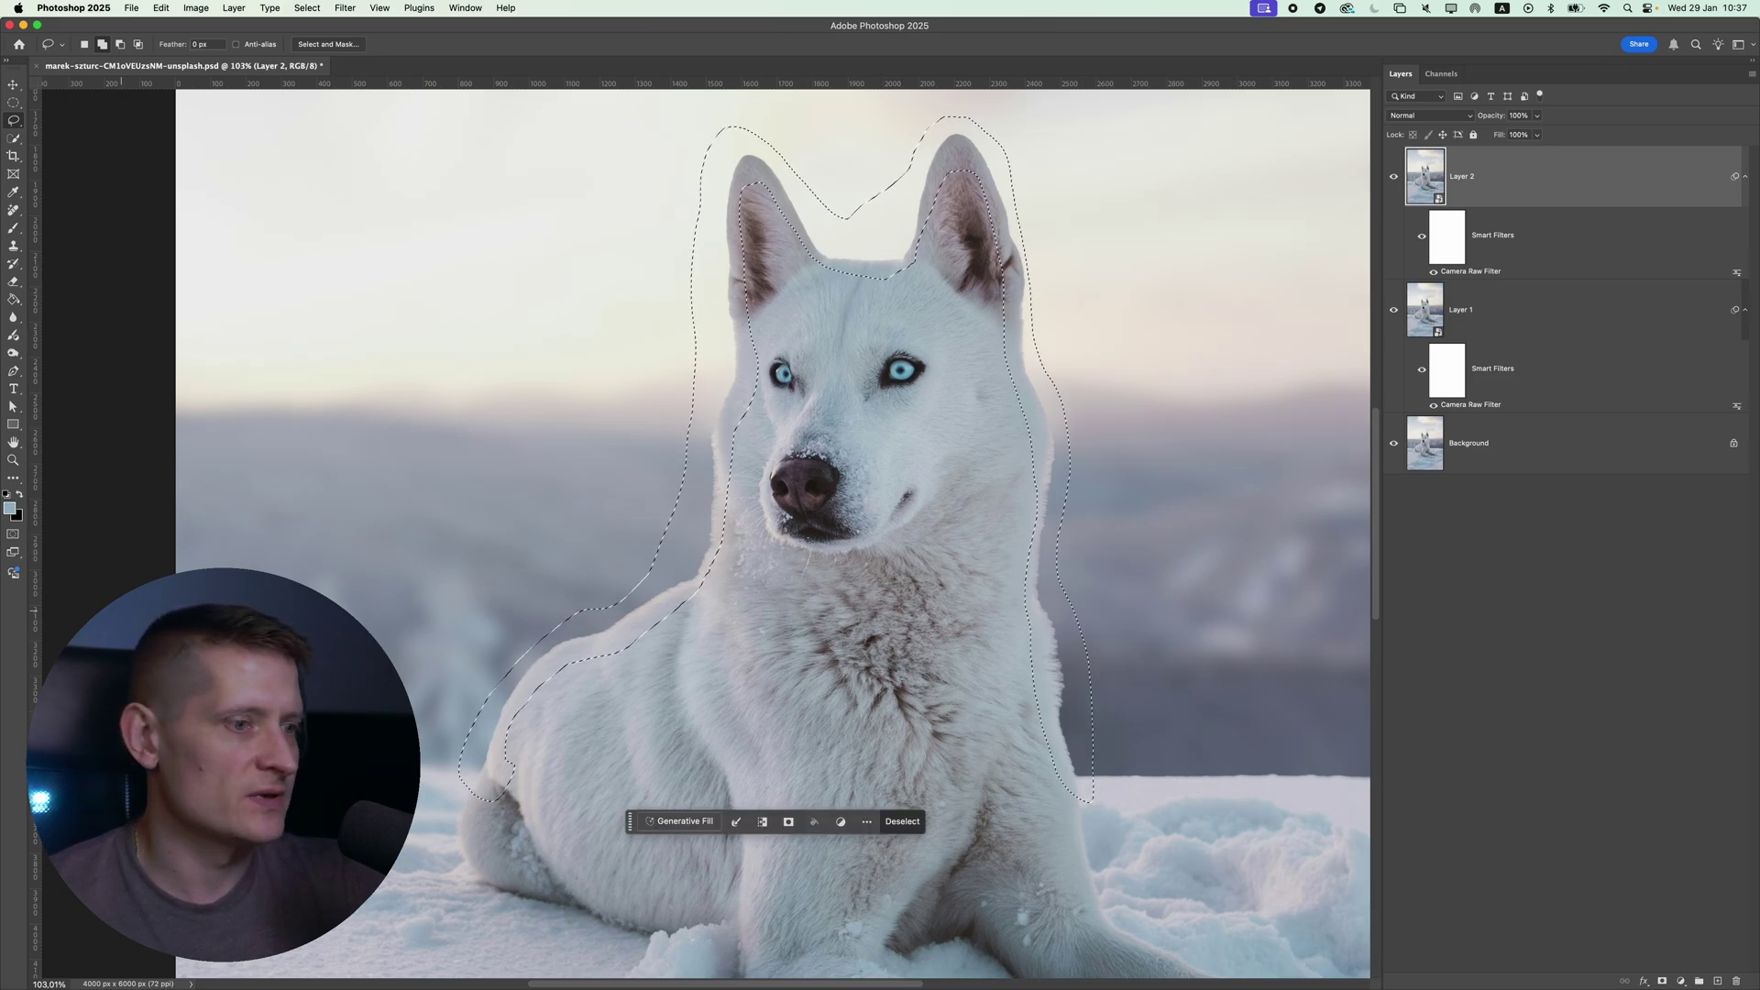
# Run a prompt-free Generative Fill on the halo band, keep variation 3, and generate more.
pyautogui.click(683, 821)
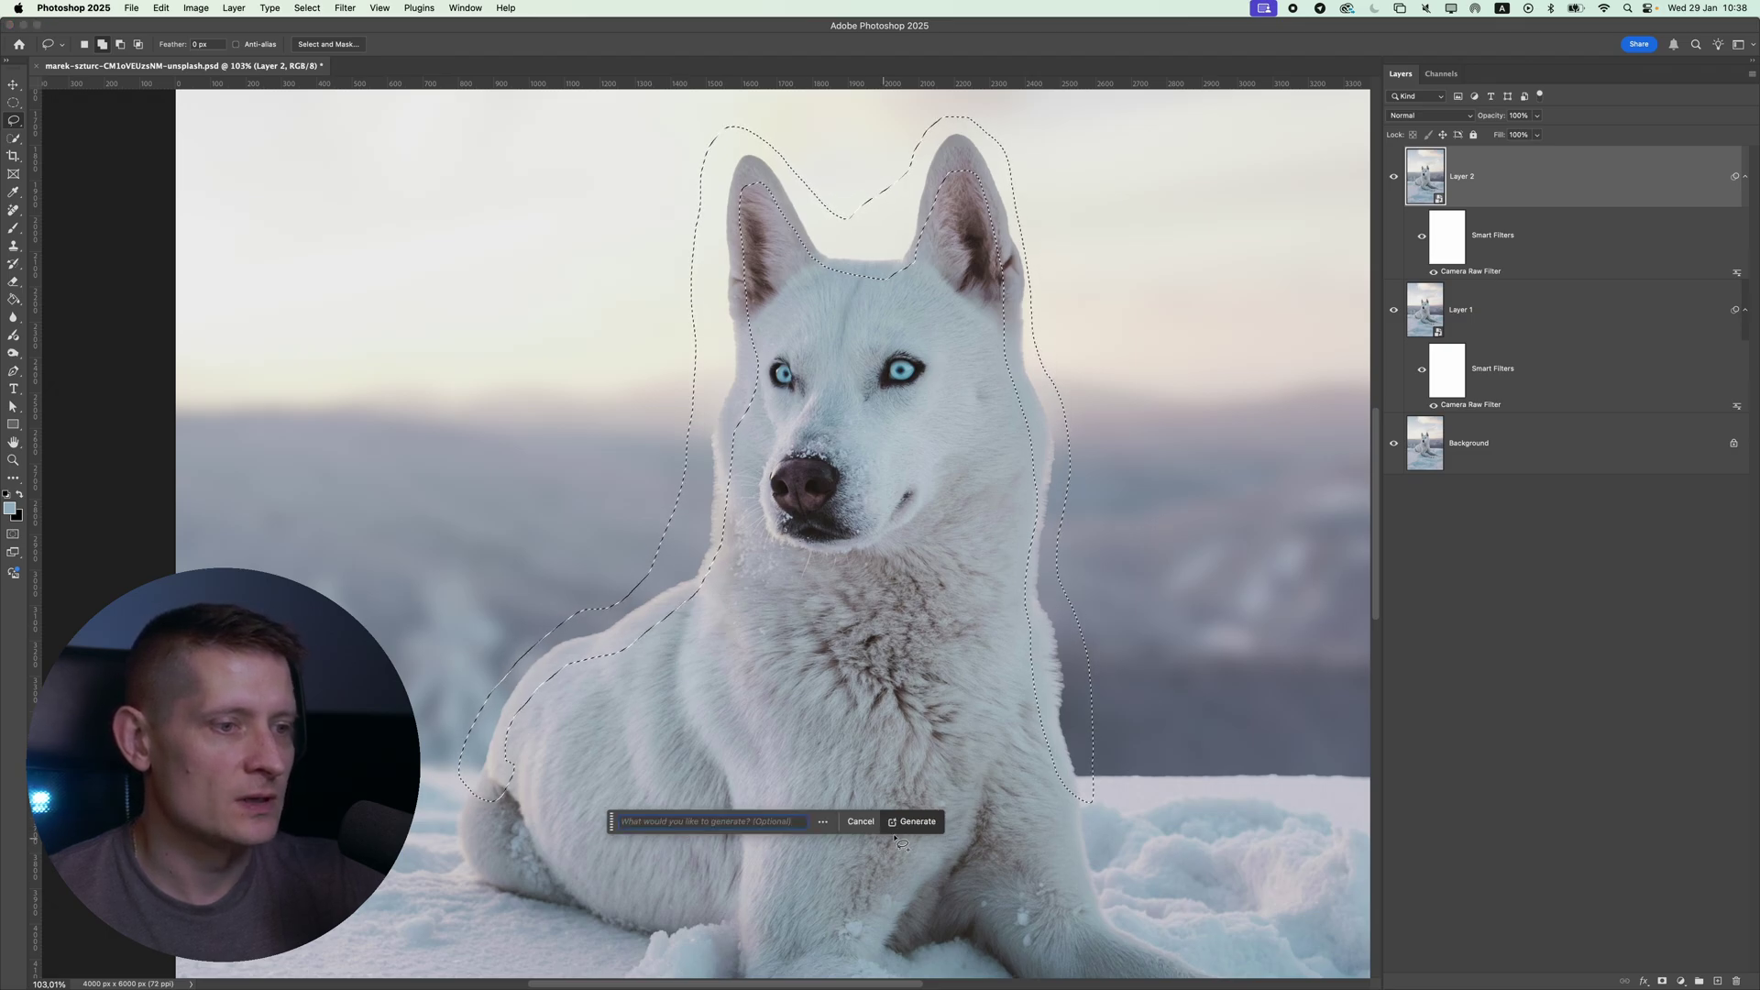
pyautogui.click(910, 822)
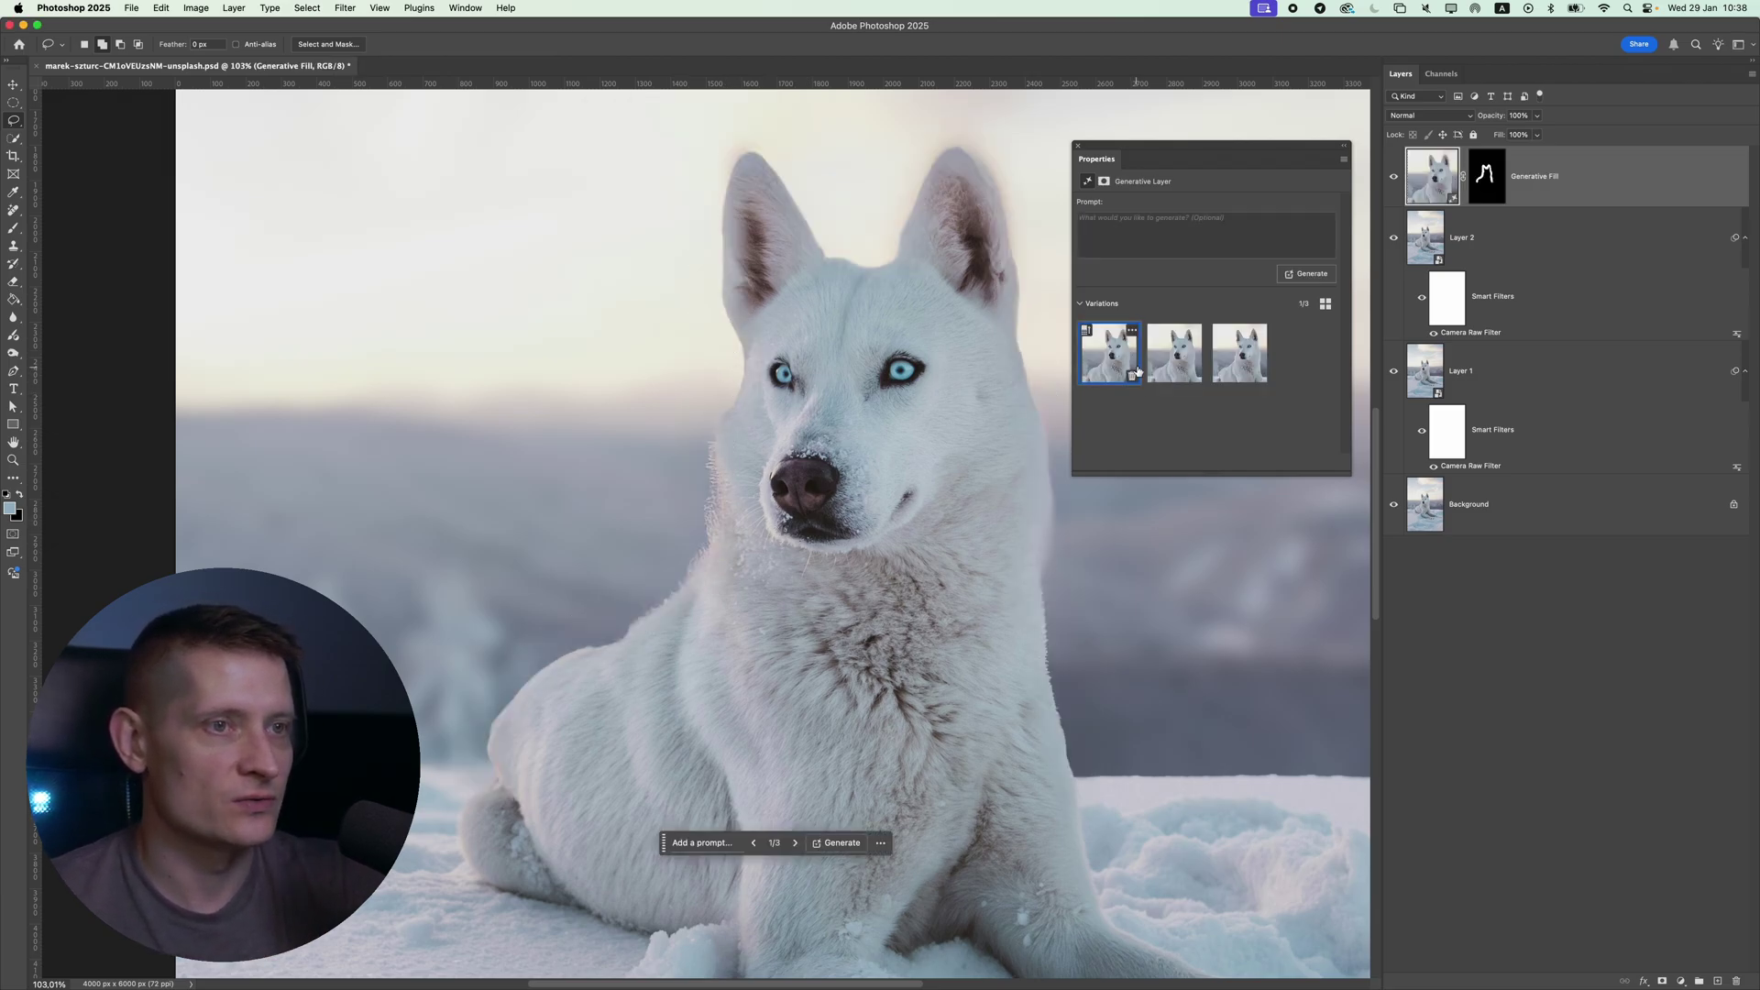
pyautogui.click(1174, 353)
pyautogui.click(1243, 356)
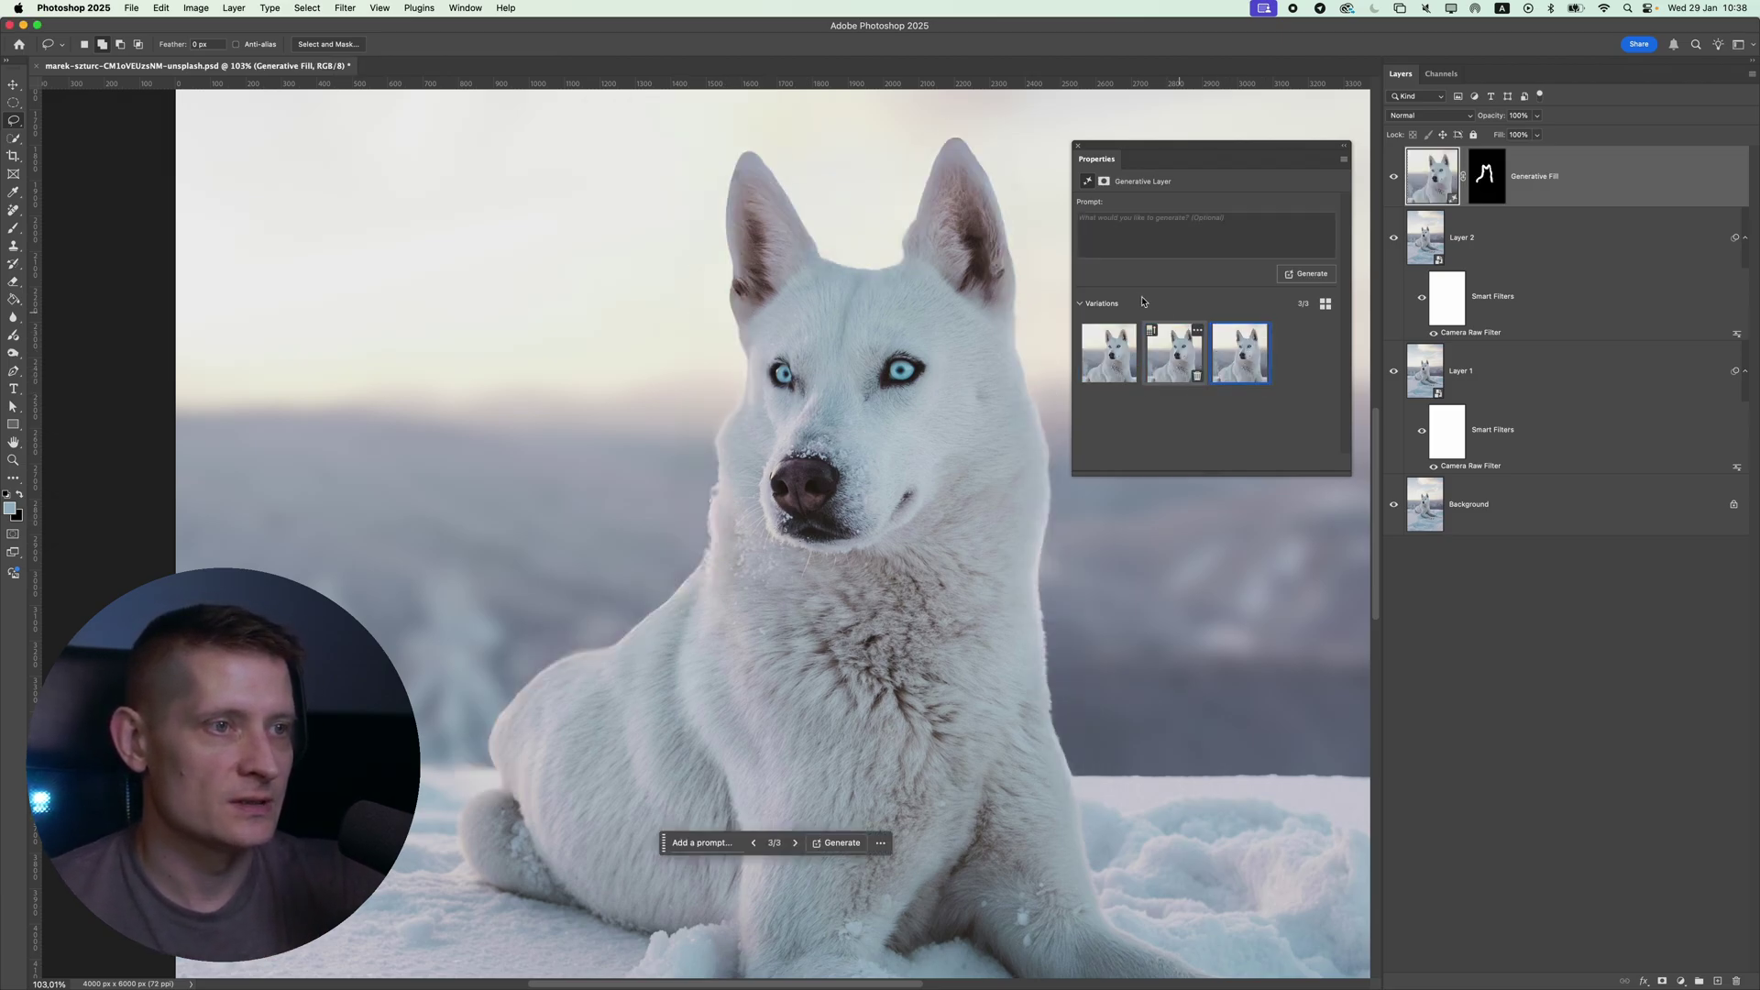
pyautogui.click(1305, 273)
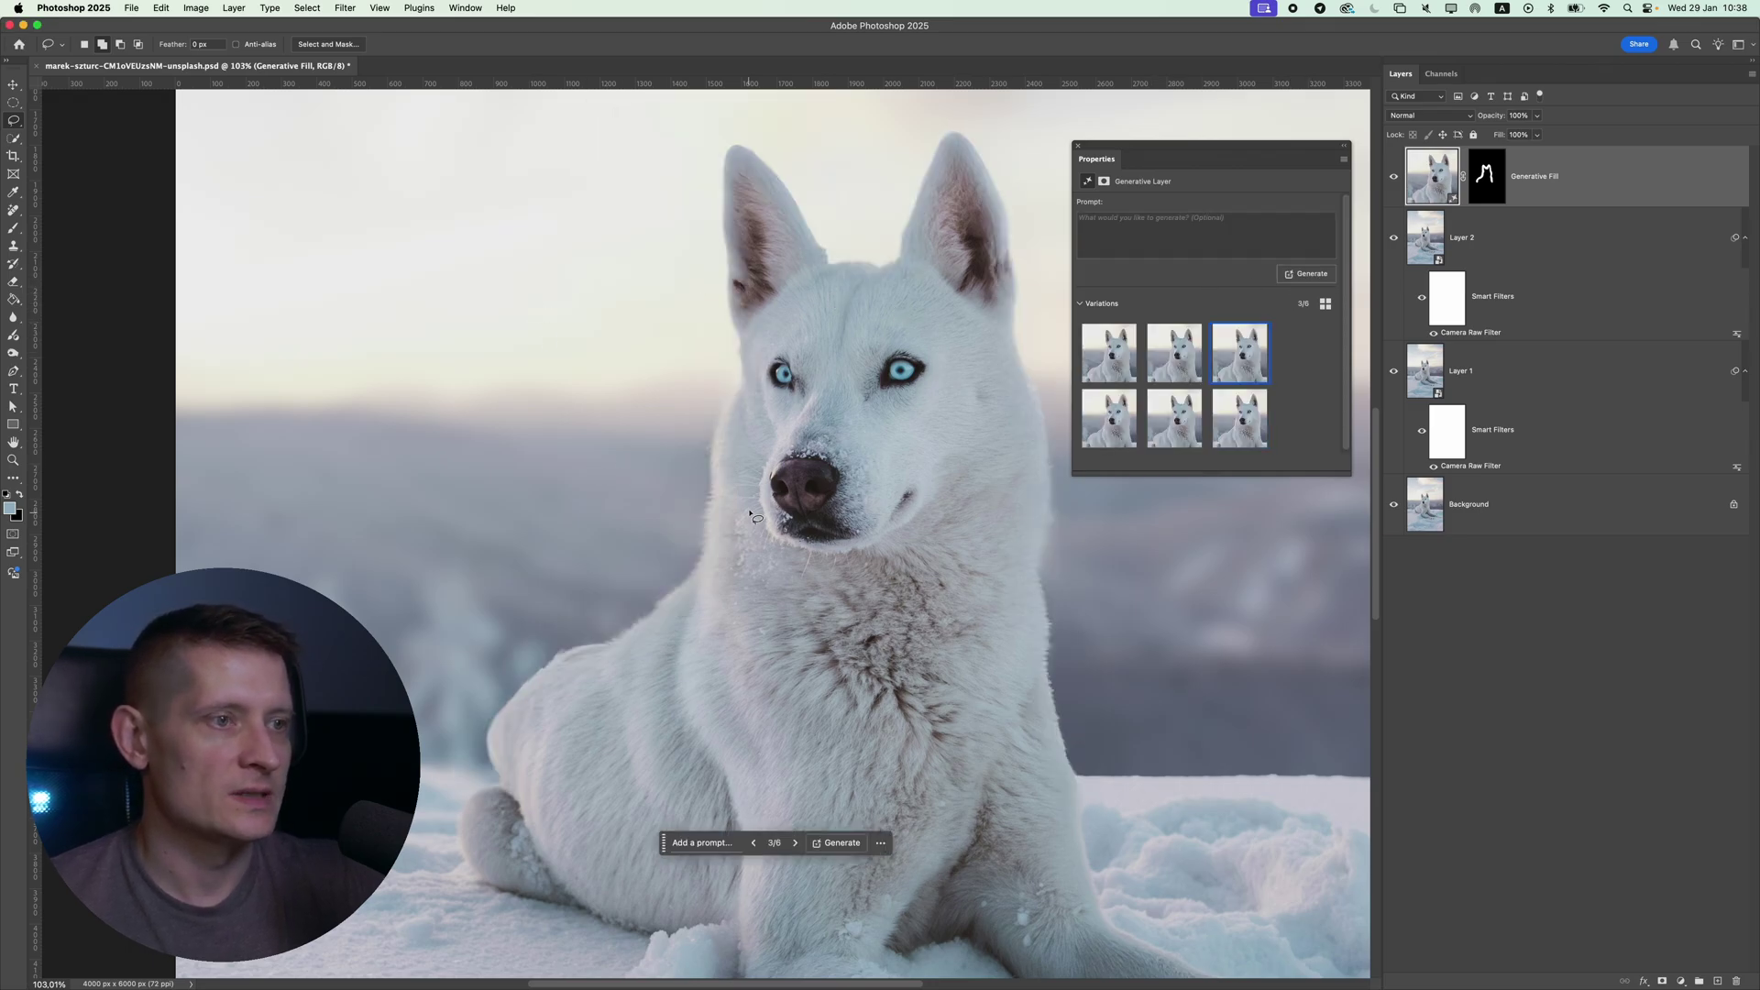
pyautogui.scroll(-5, 589, 471)
pyautogui.scroll(10, 778, 480)
pyautogui.scroll(-10, 782, 483)
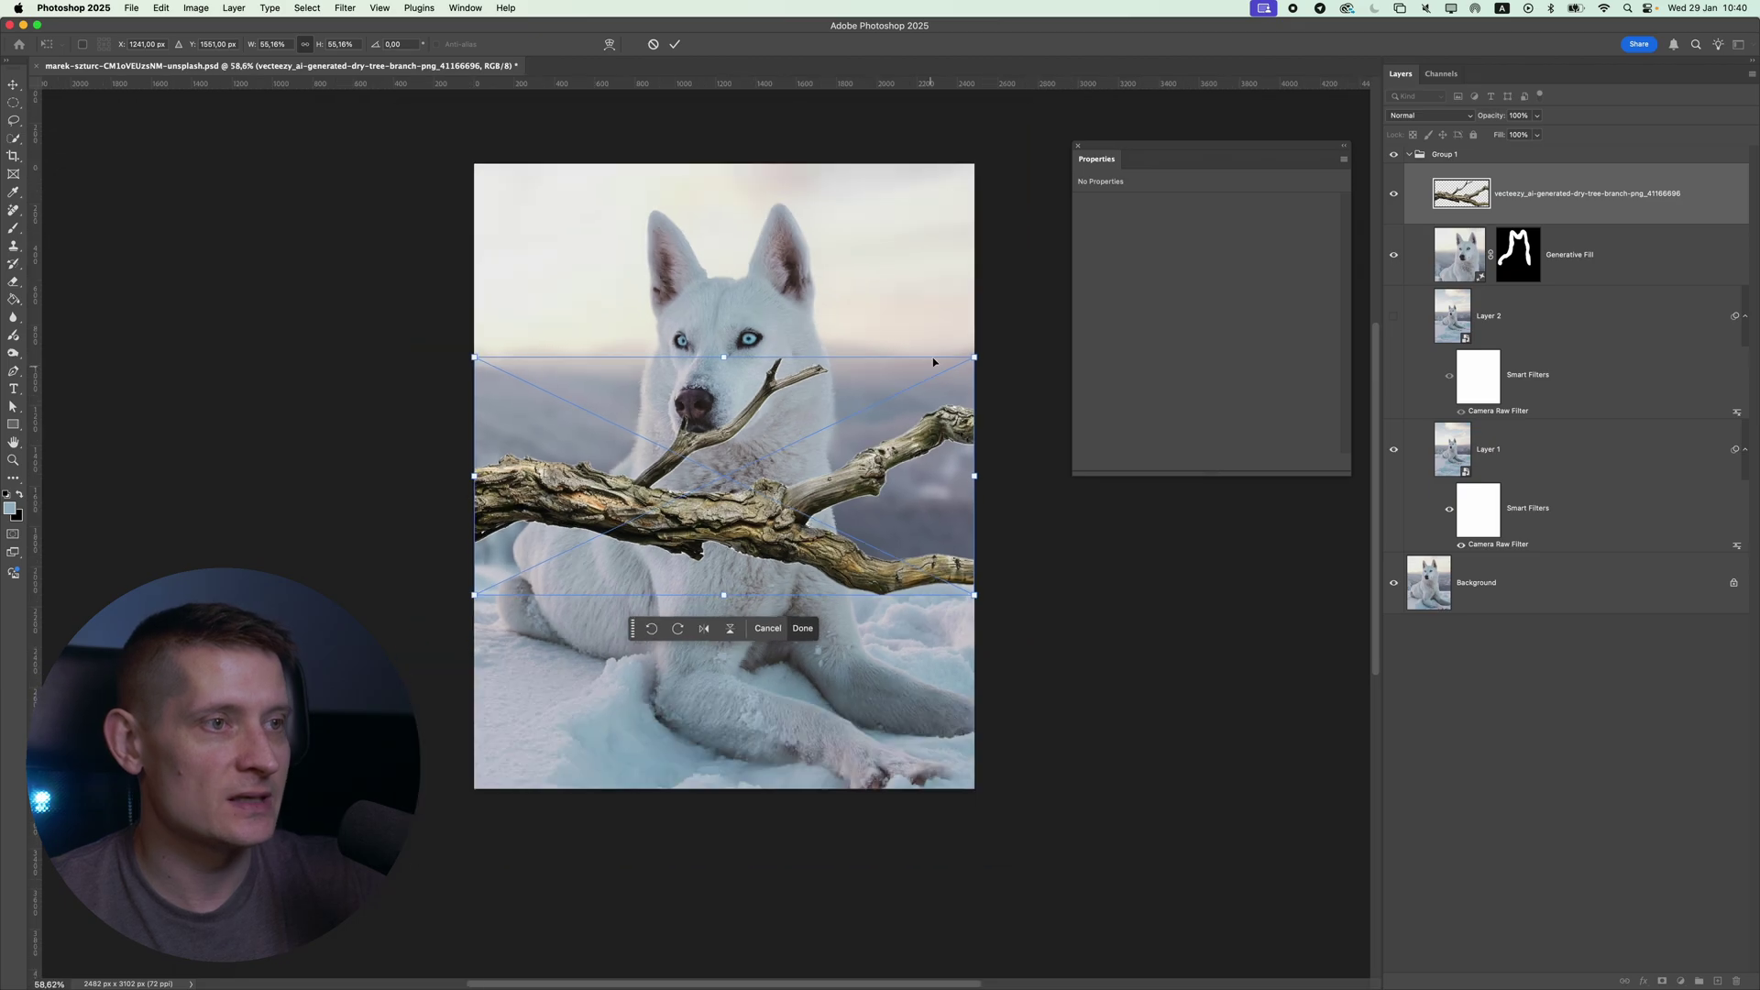
# Enlarge the dry branch and move it down across the bottom foreground.
pyautogui.moveTo(972, 360); pyautogui.dragTo(1249, 229)
pyautogui.moveTo(658, 394); pyautogui.dragTo(660, 529)
pyautogui.moveTo(655, 469); pyautogui.dragTo(678, 550)
pyautogui.press('Return')
pyautogui.scroll(-2, 672, 499)
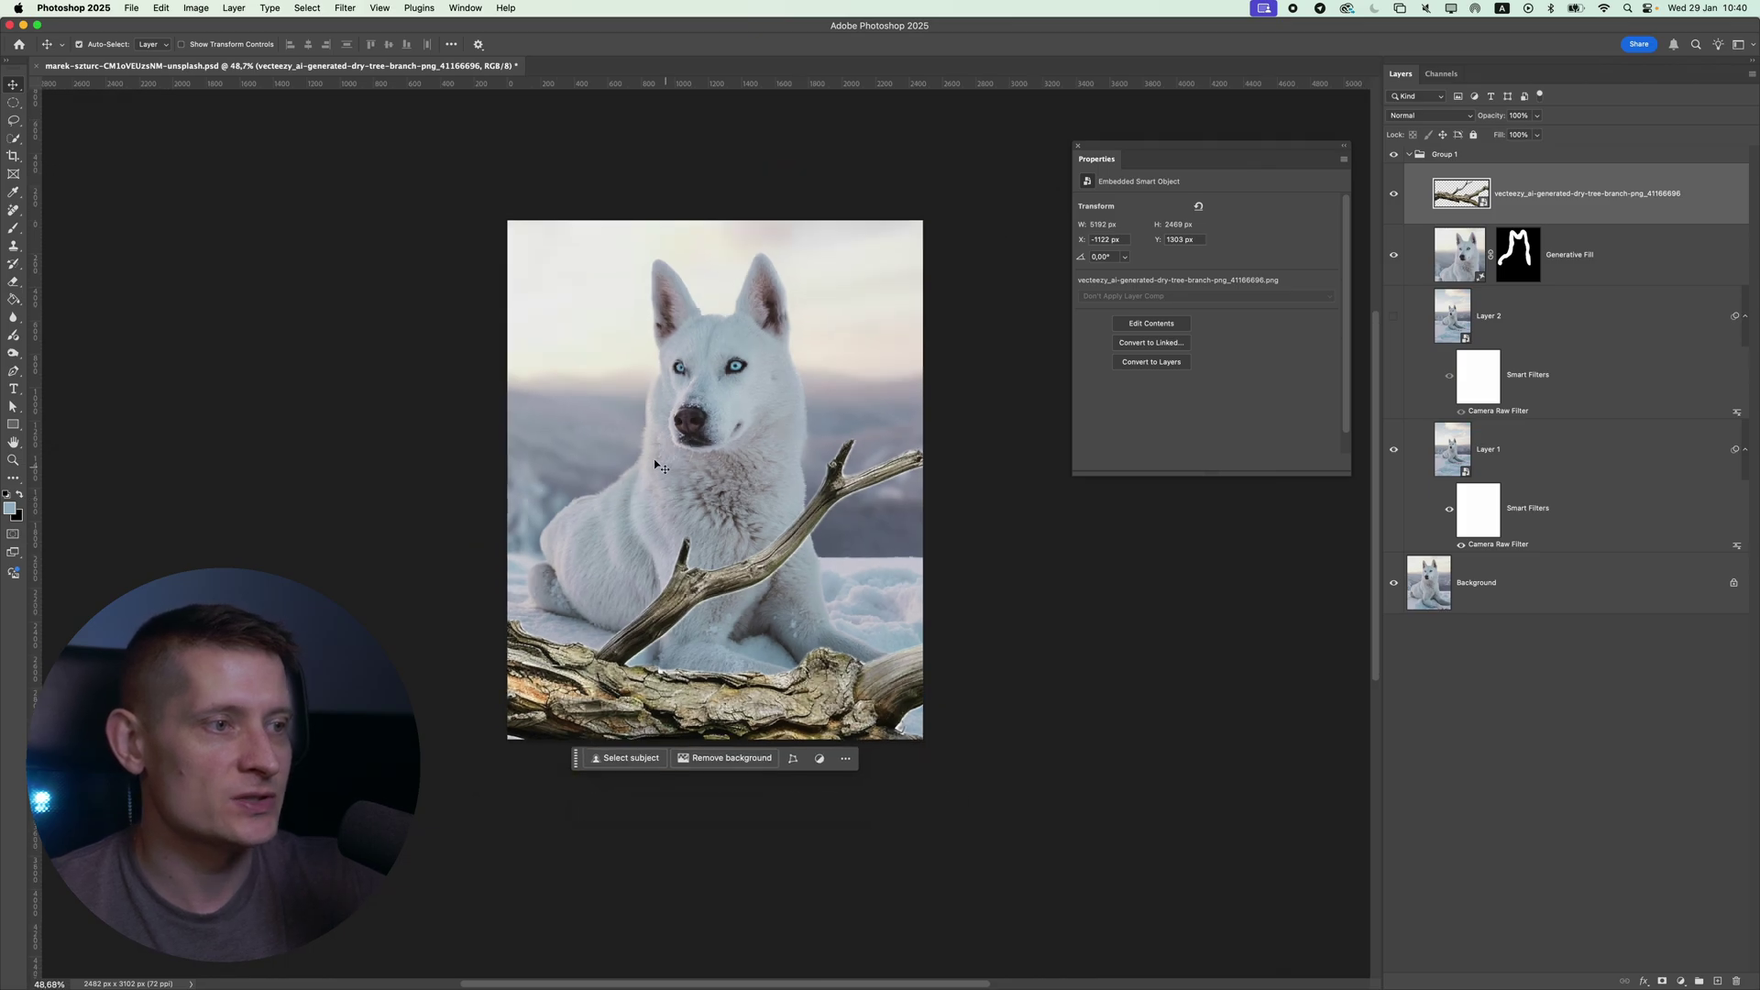
pyautogui.hotkey('ctrl', 't')
pyautogui.moveTo(319, 438); pyautogui.dragTo(216, 392)
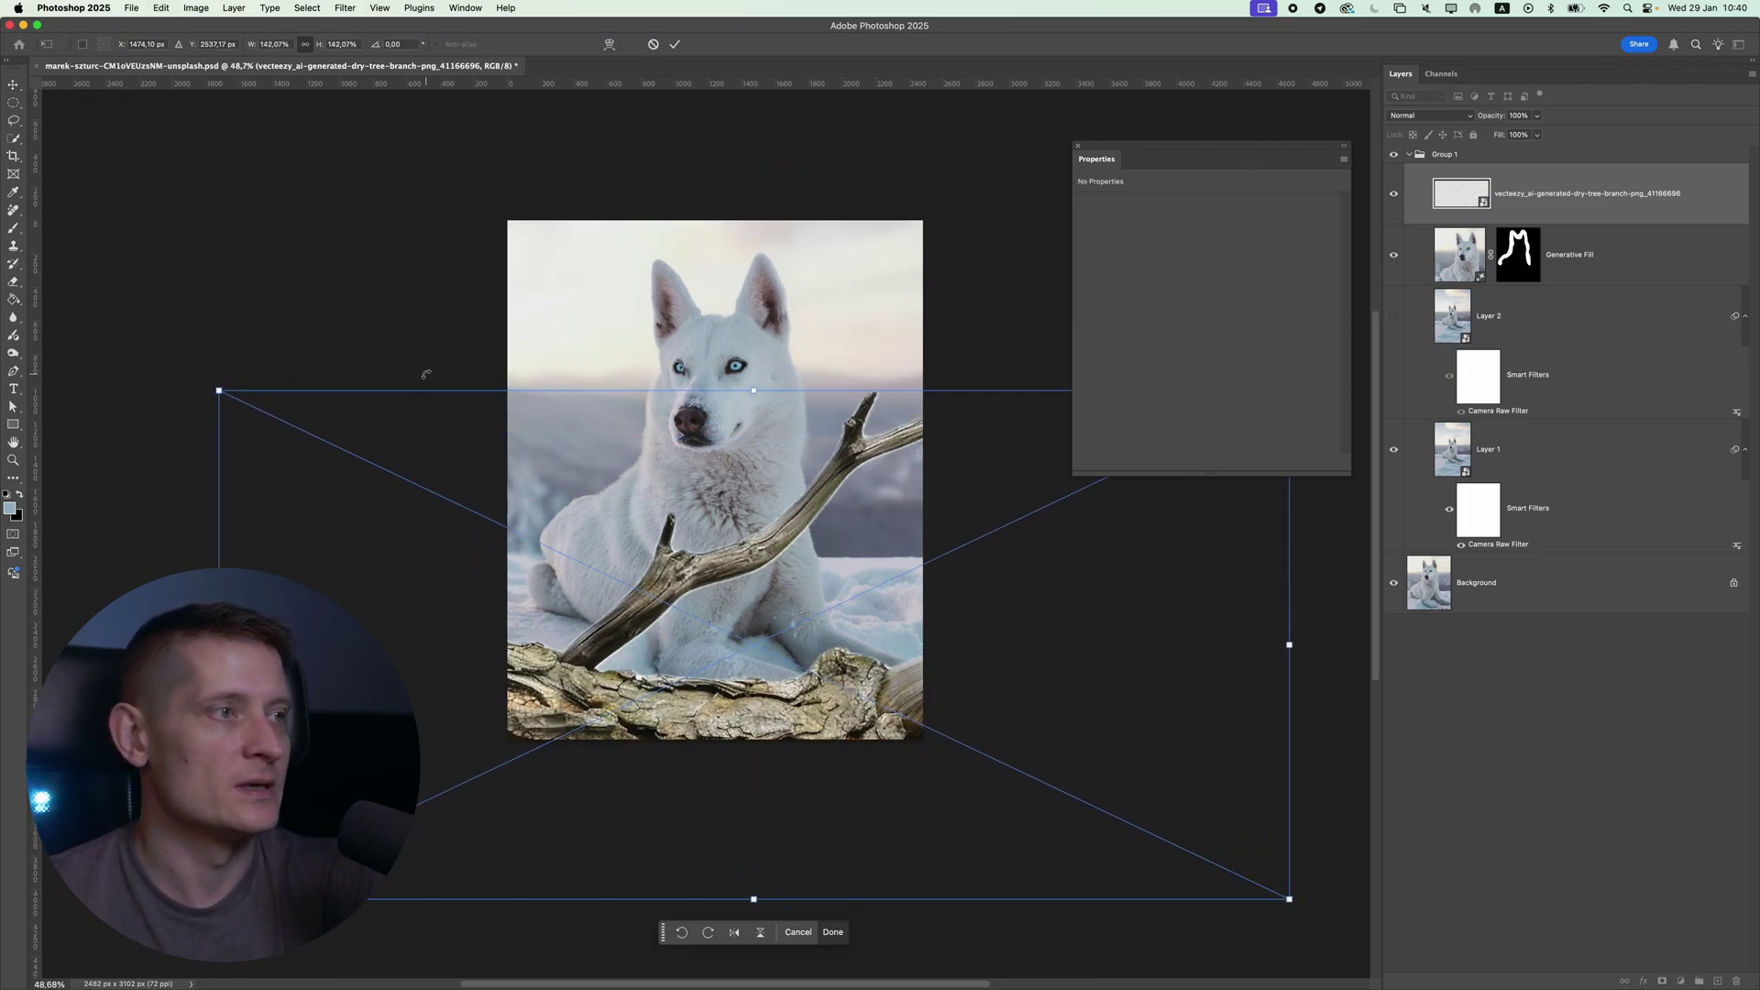
pyautogui.press('Return')
# Apply a Gaussian Blur of radius 97.2 to the branch.
pyautogui.click(308, 7)
pyautogui.moveTo(344, 8)
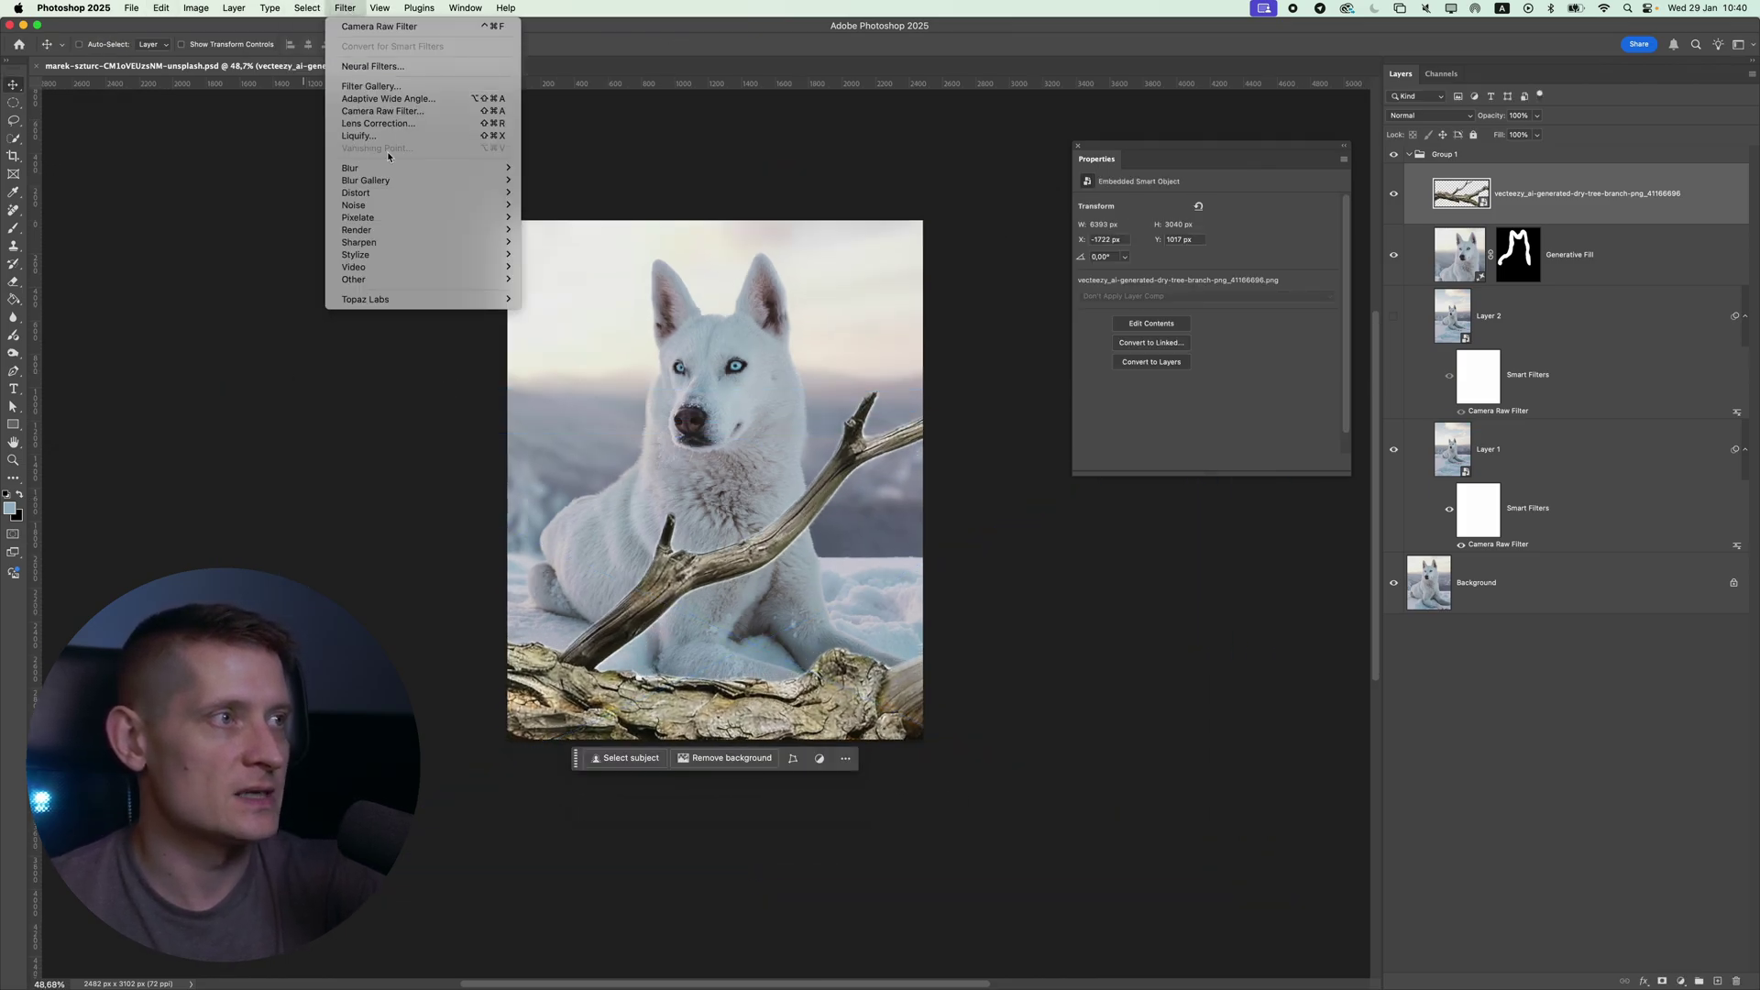
pyautogui.moveTo(394, 168)
pyautogui.click(564, 217)
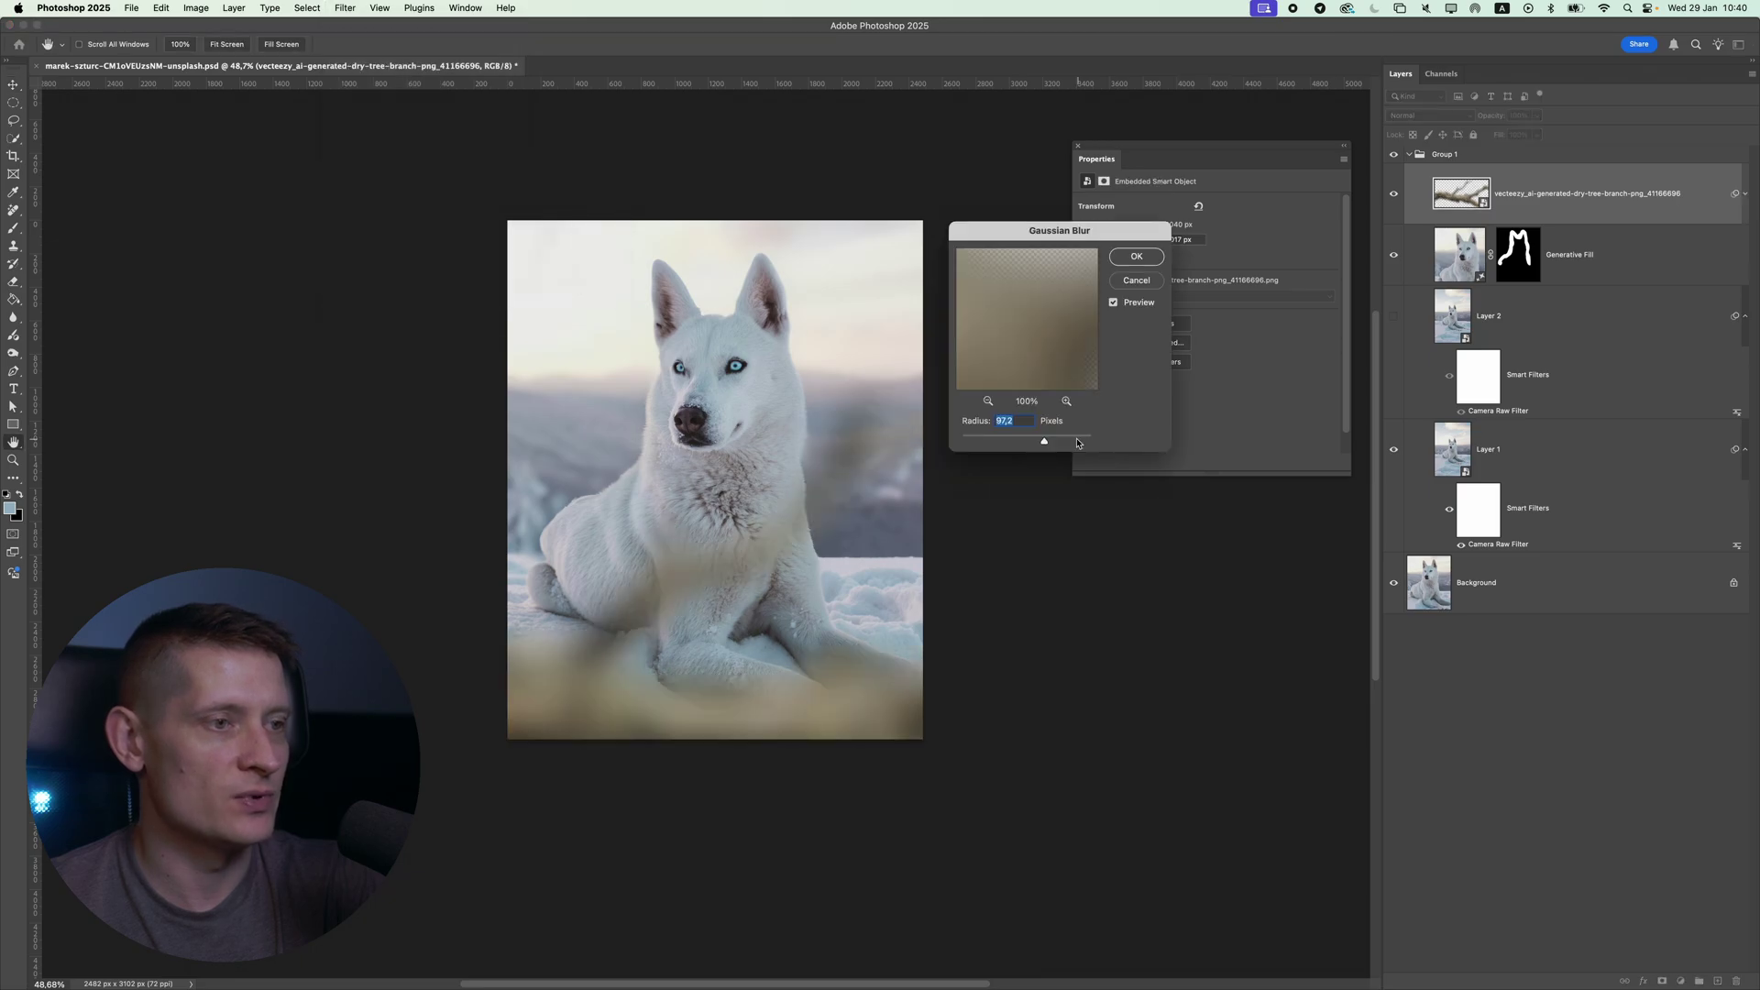
pyautogui.click(1135, 257)
pyautogui.click(1680, 981)
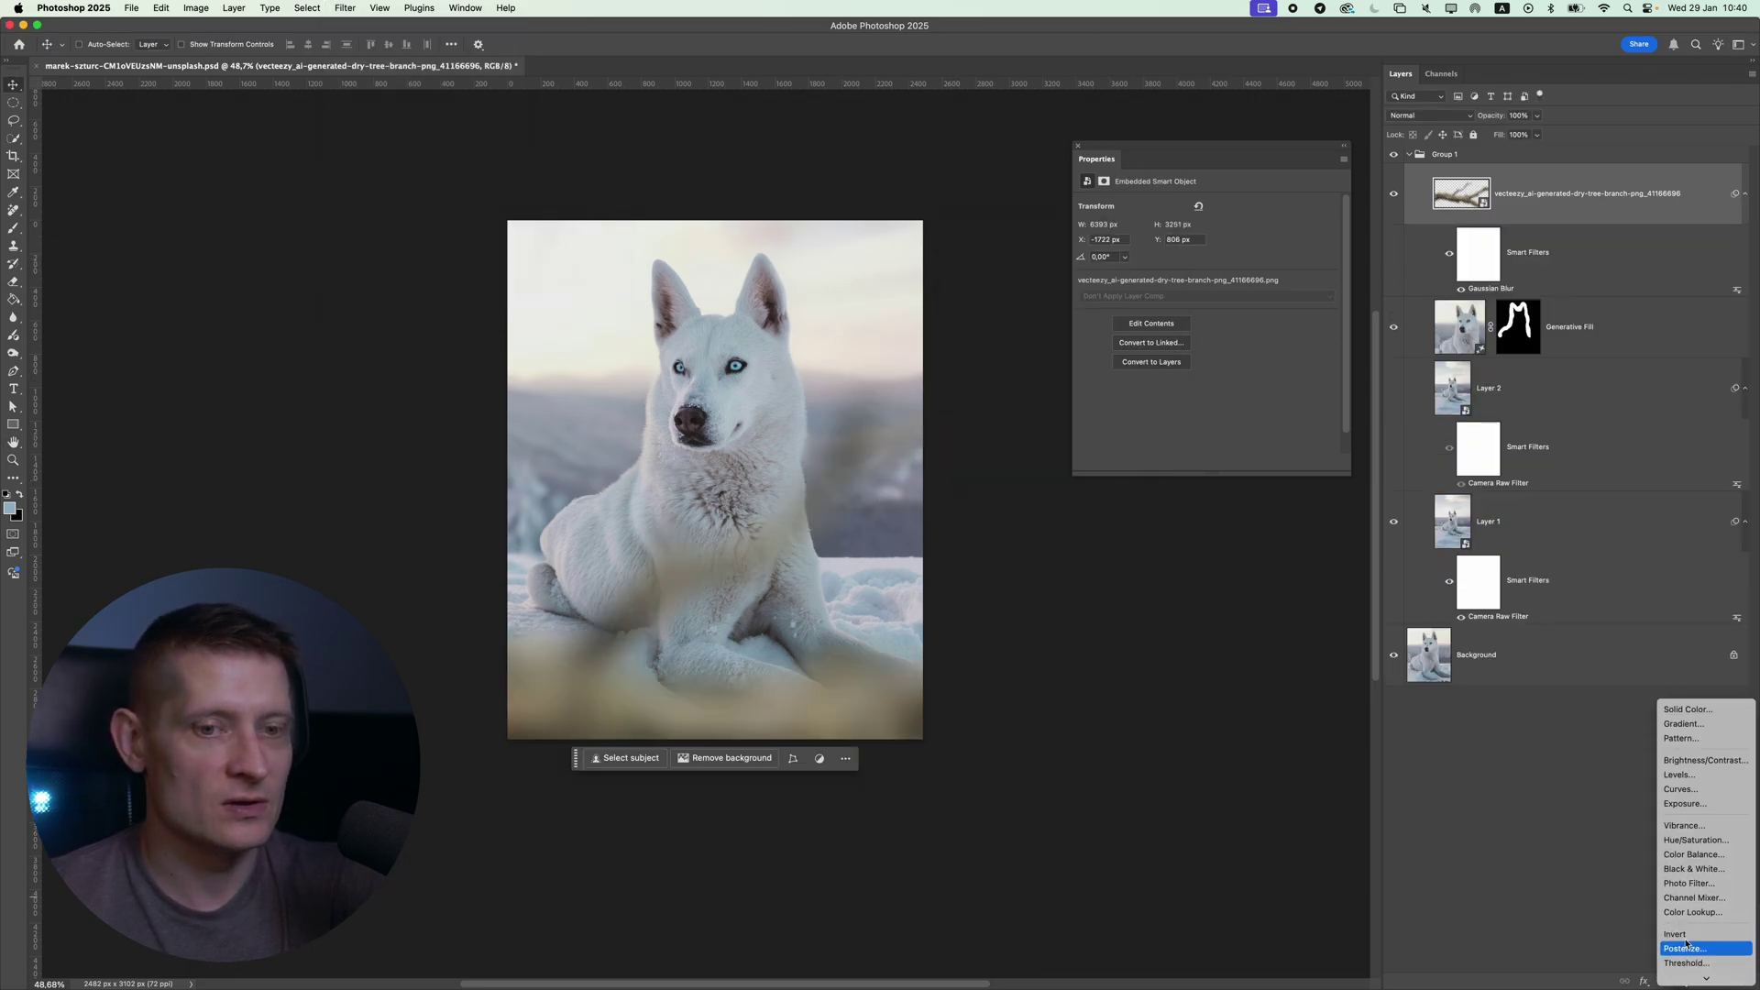
# Clip Hue/Saturation (Saturation -92) and Color Balance (Cyan -27, Blue +14) adjustments to the branch.
pyautogui.click(1696, 839)
pyautogui.click(1246, 461)
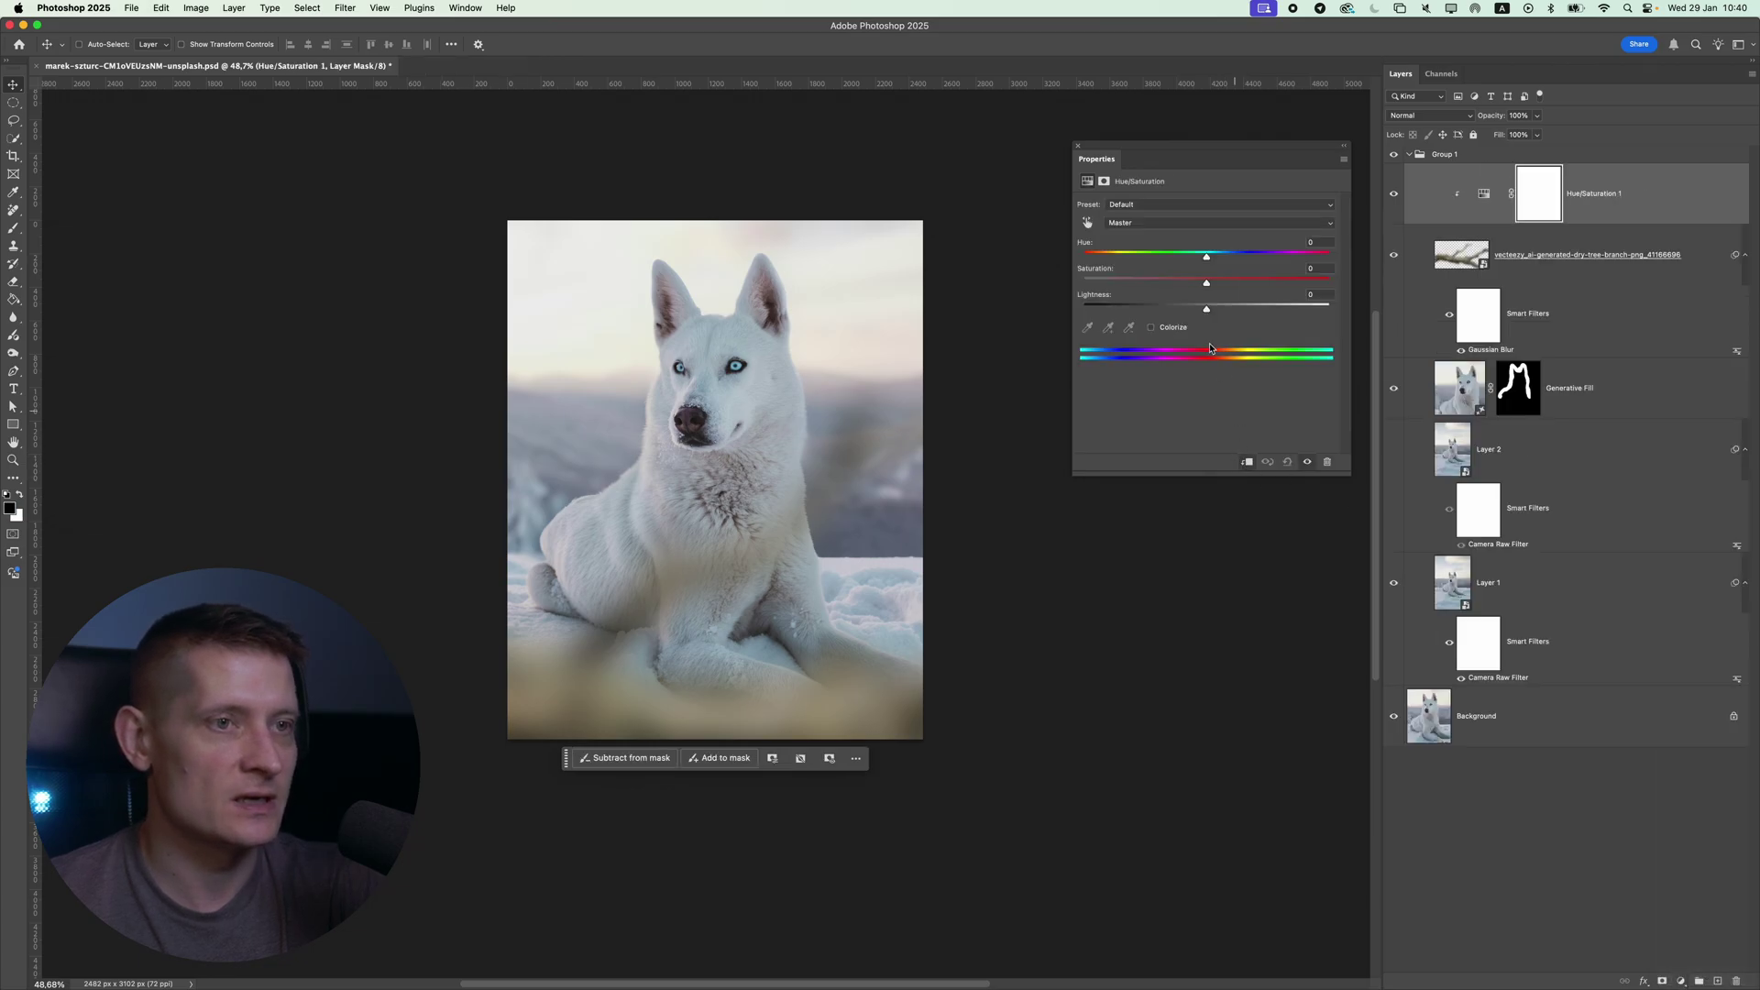
pyautogui.moveTo(1194, 291); pyautogui.dragTo(1145, 291)
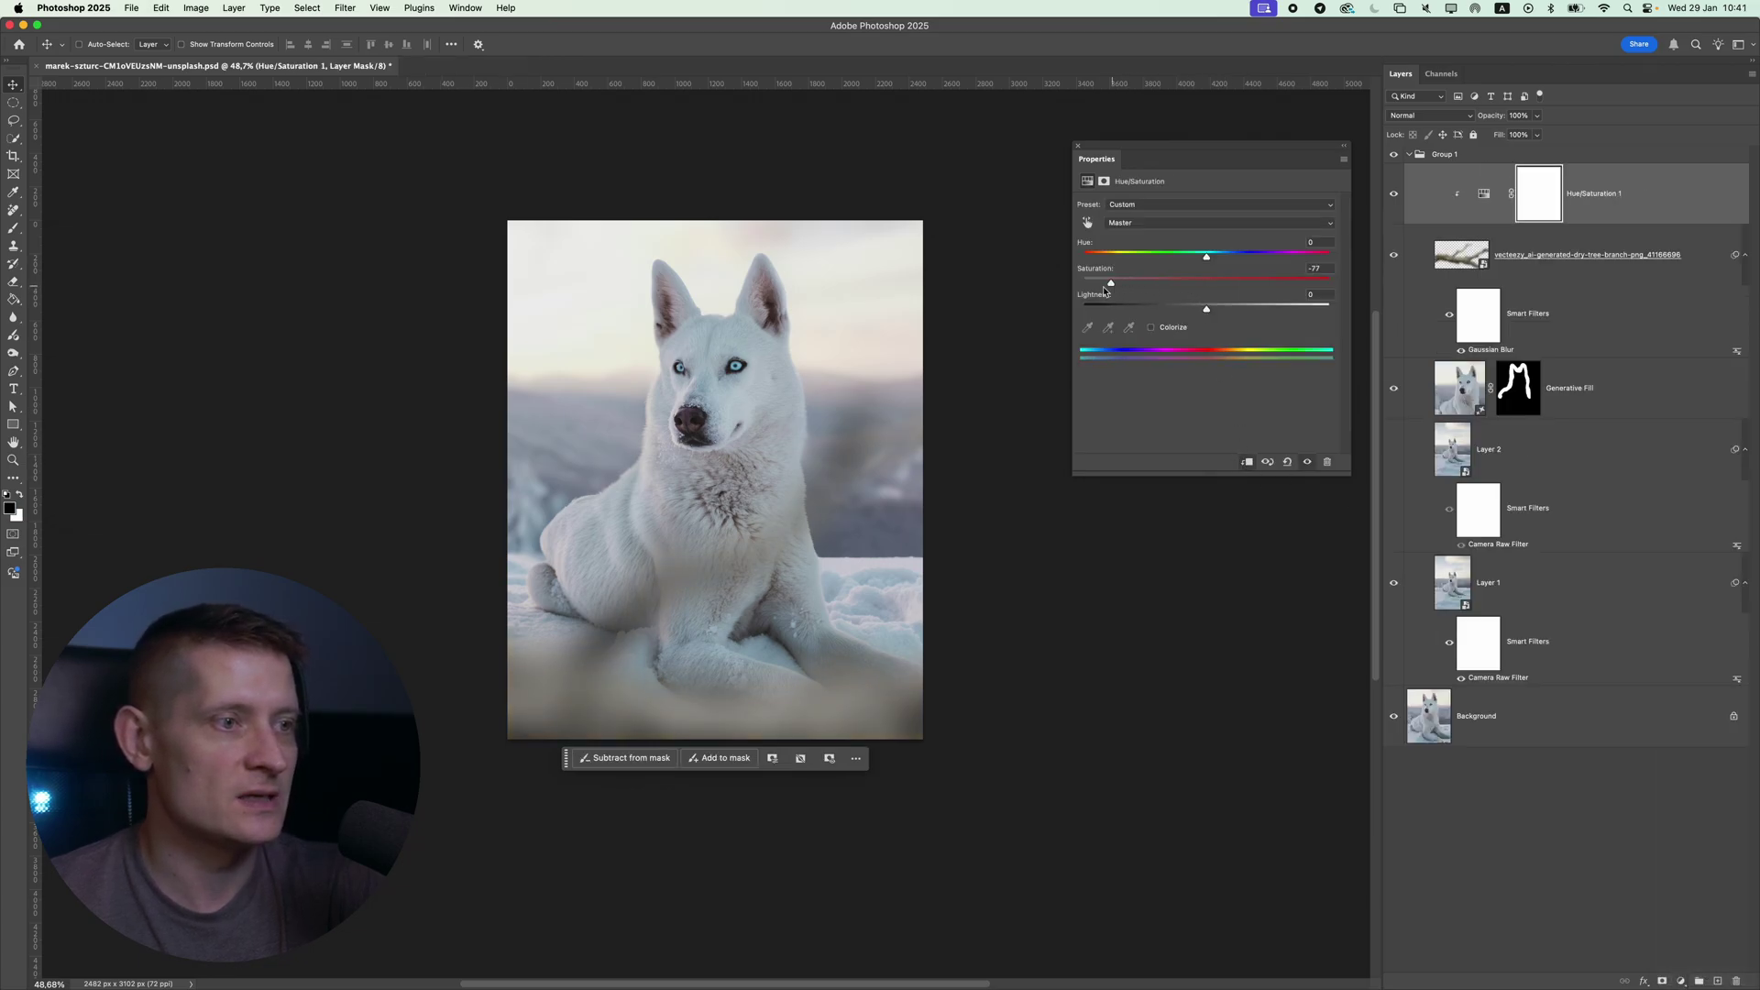
pyautogui.click(1680, 981)
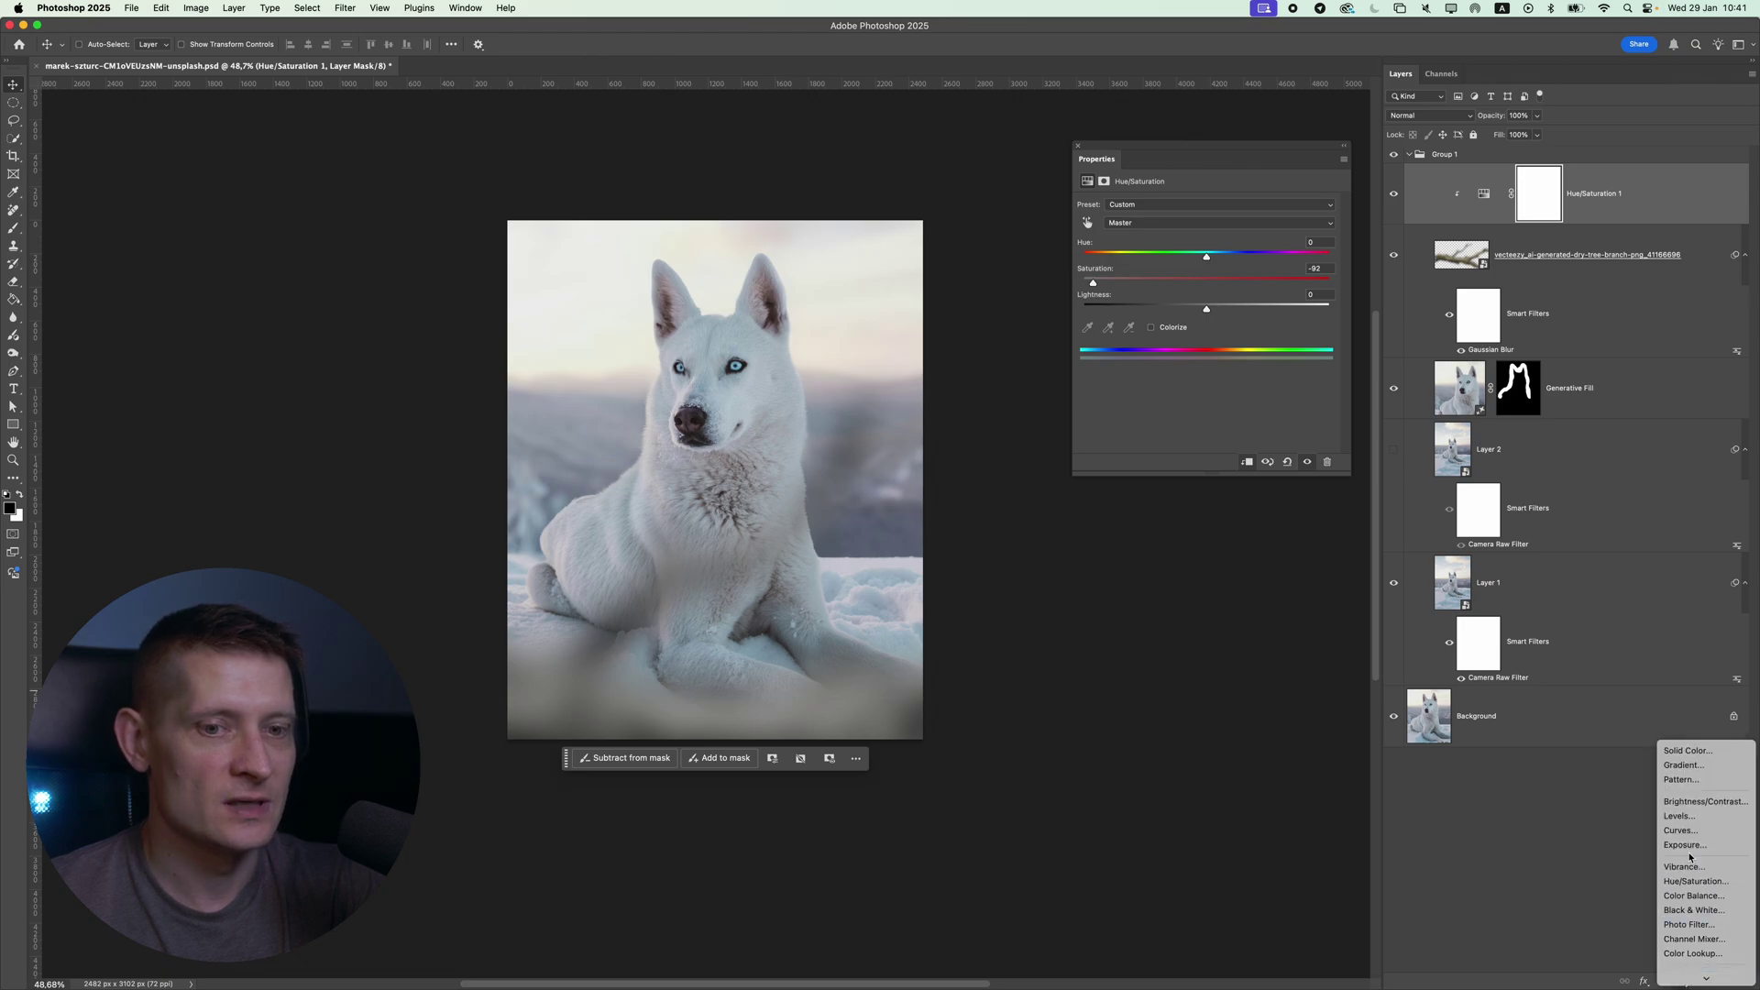
pyautogui.click(1700, 897)
pyautogui.click(1246, 461)
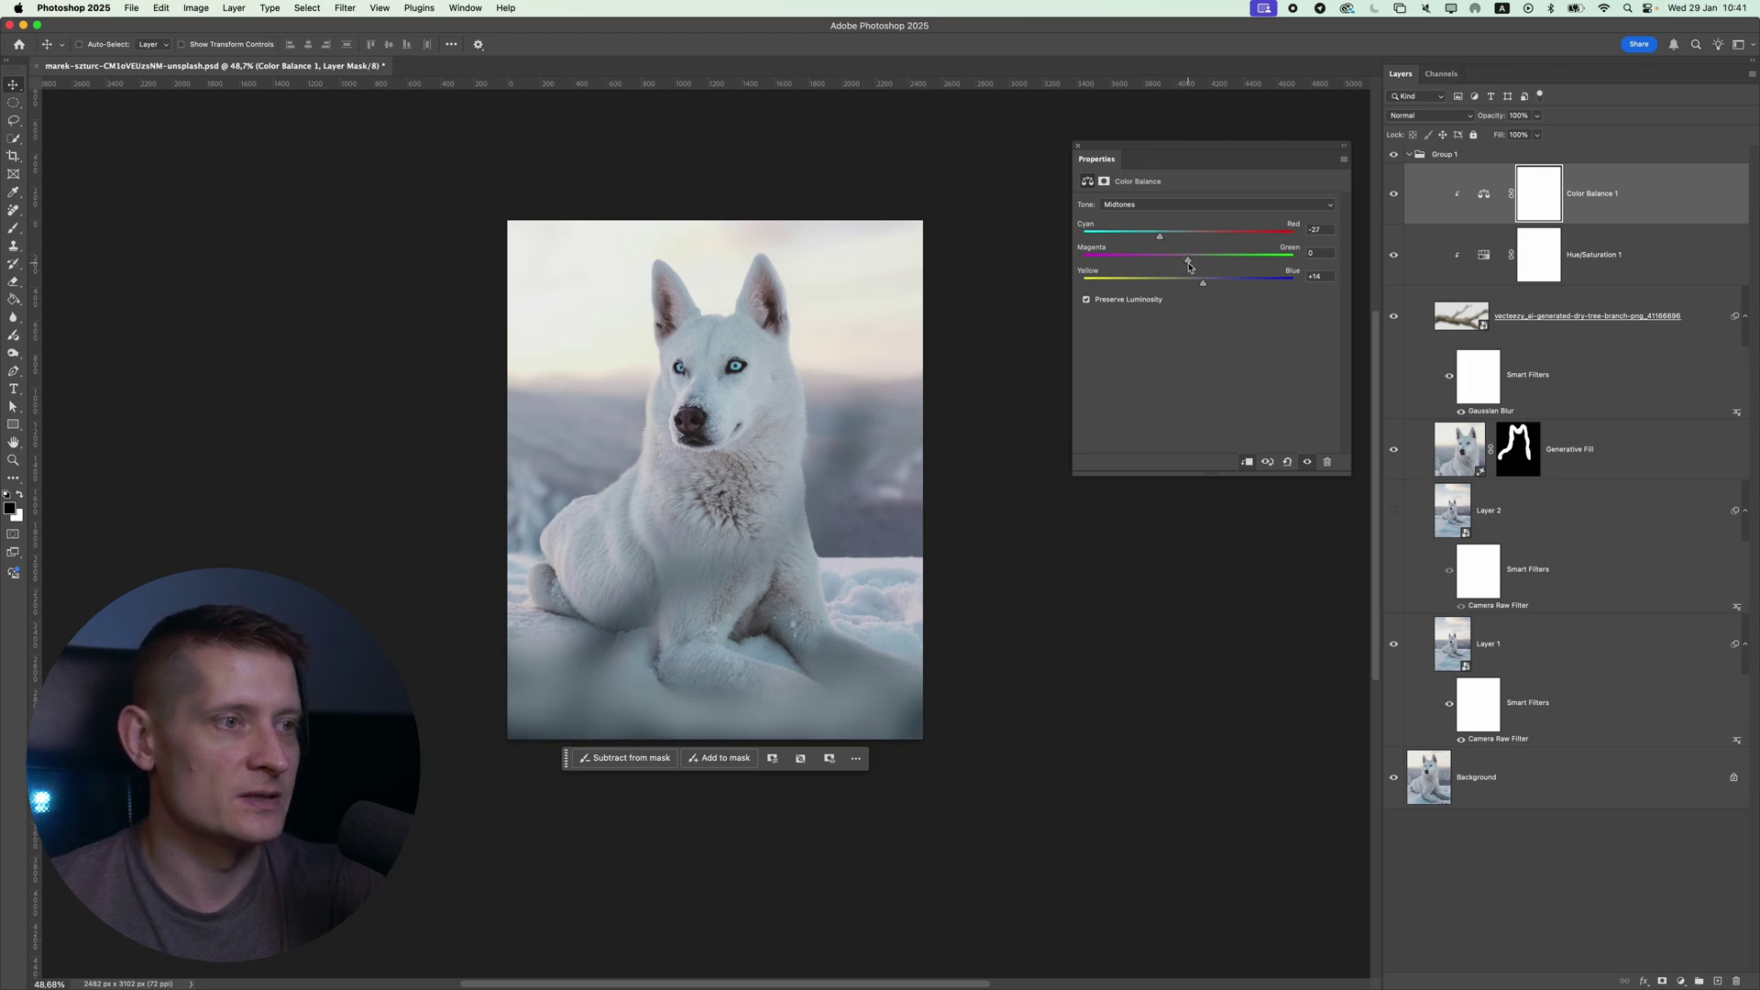
# Add a layer mask to the branch layer and brush black over parts of the branch.
pyautogui.click(1537, 315)
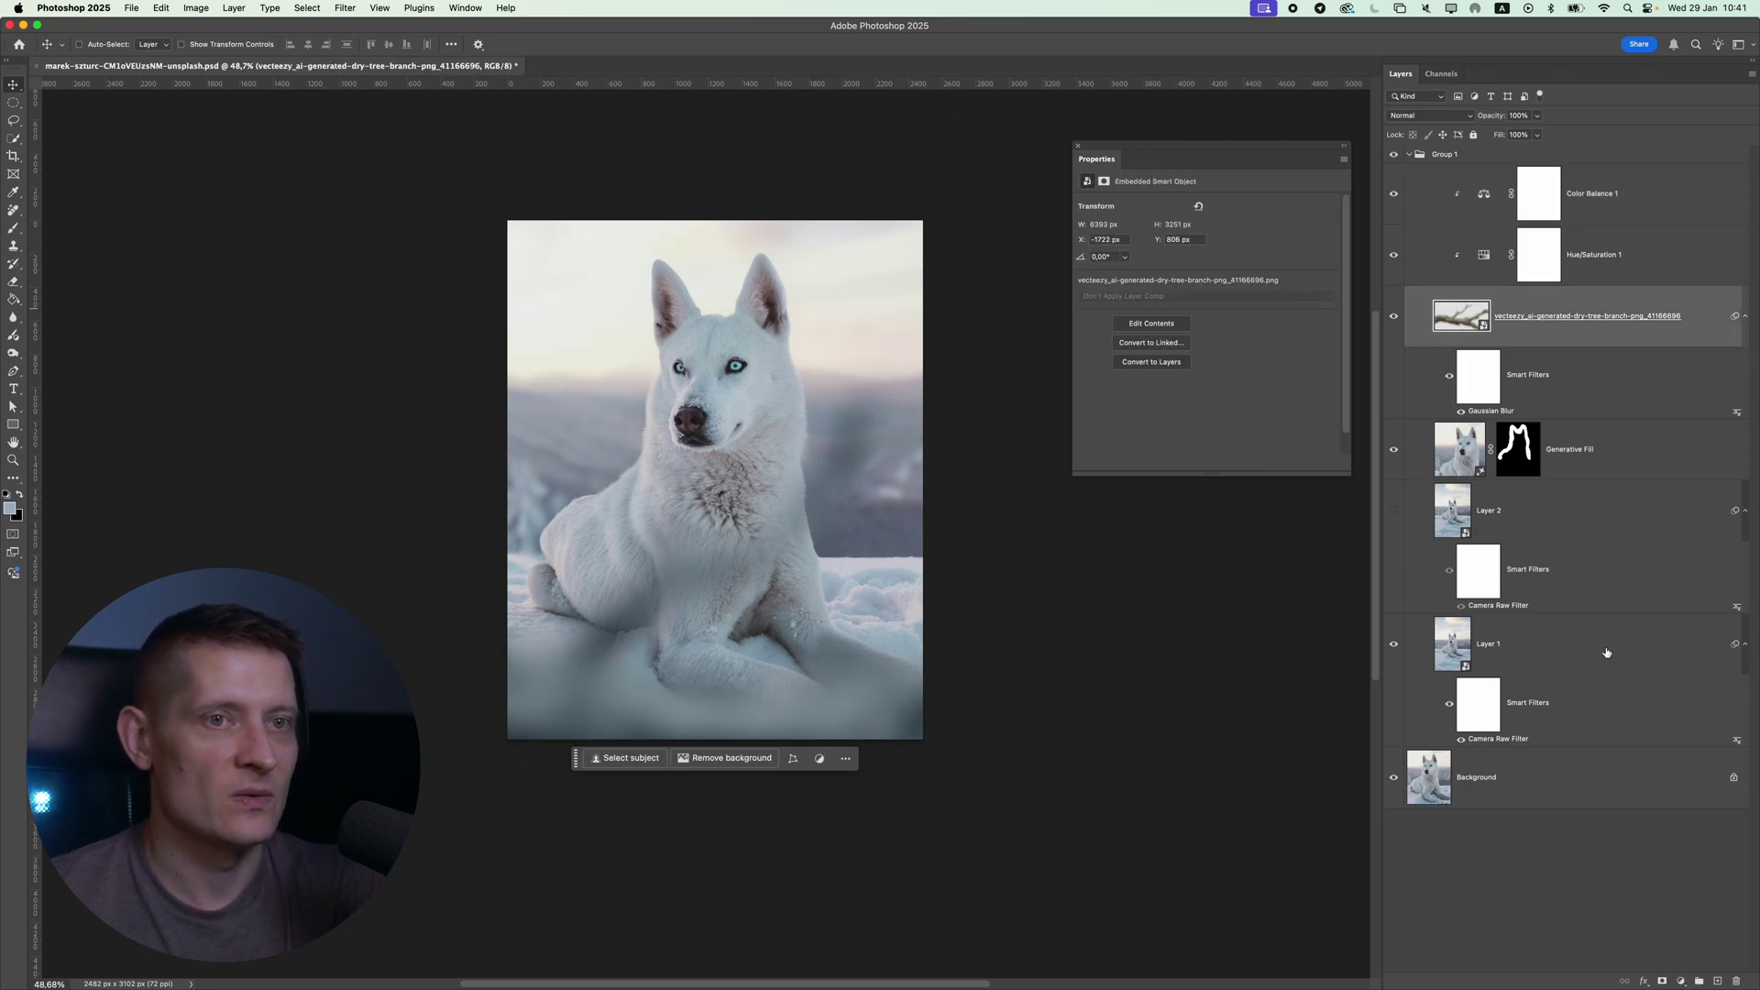
pyautogui.click(1662, 982)
pyautogui.click(11, 228)
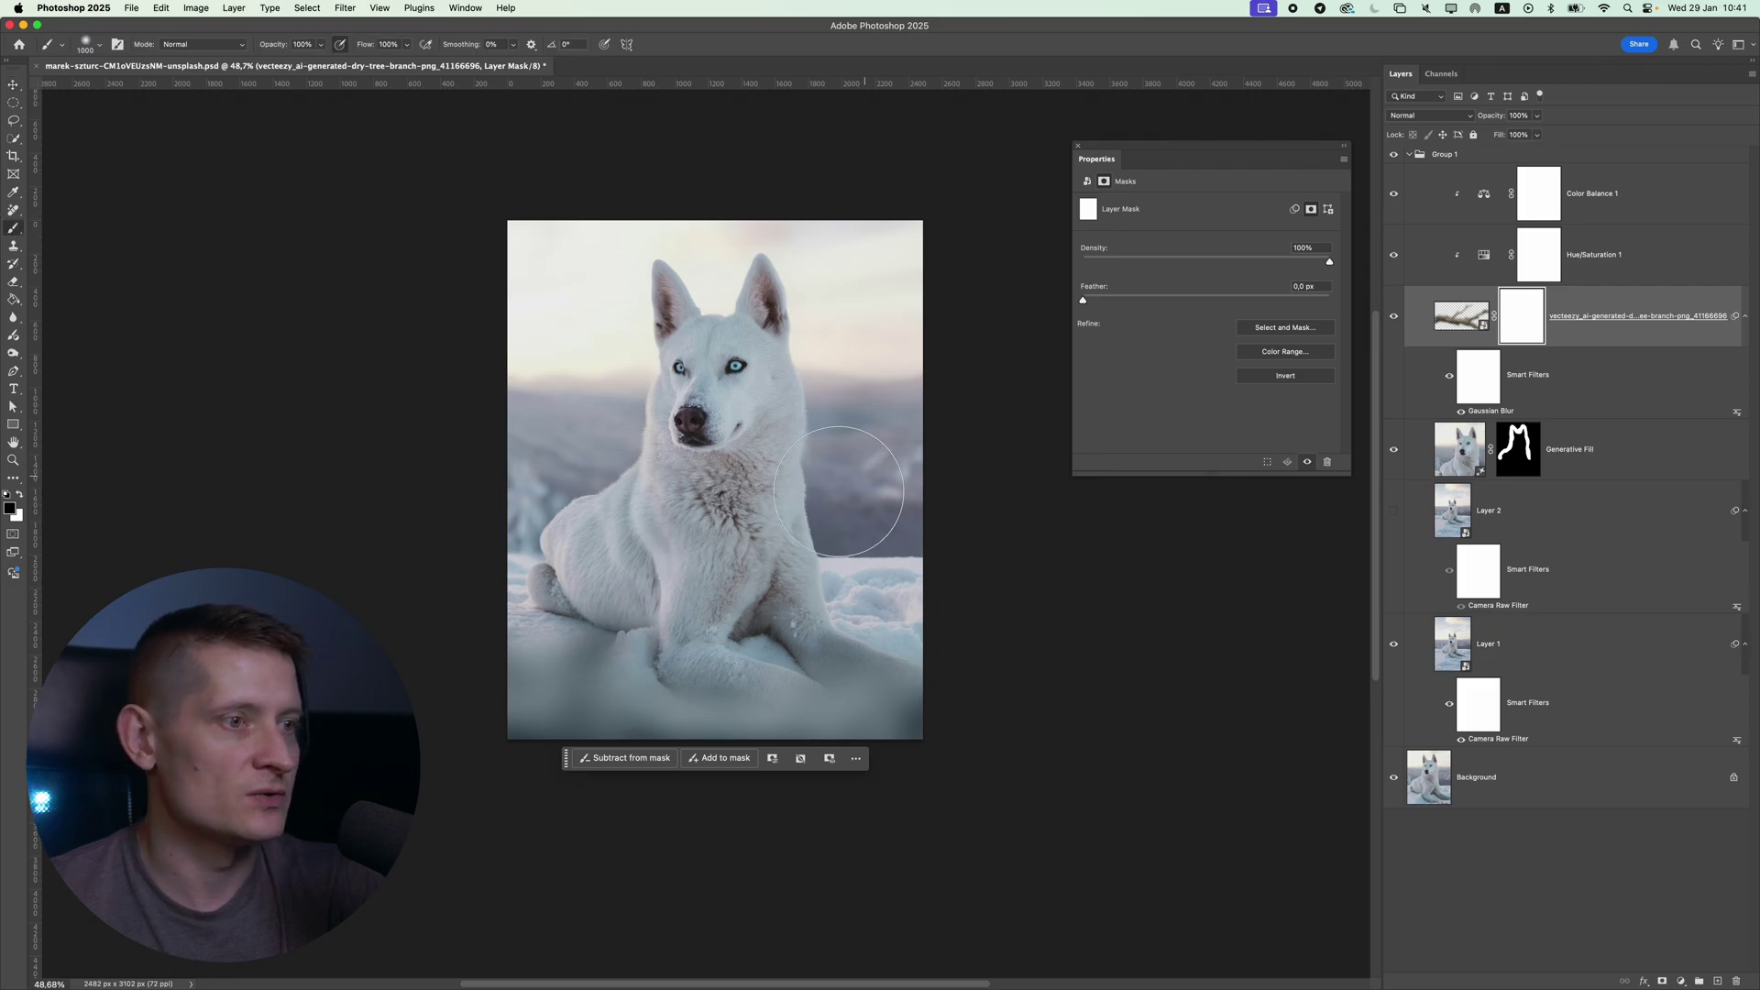
pyautogui.moveTo(857, 403); pyautogui.dragTo(614, 650)
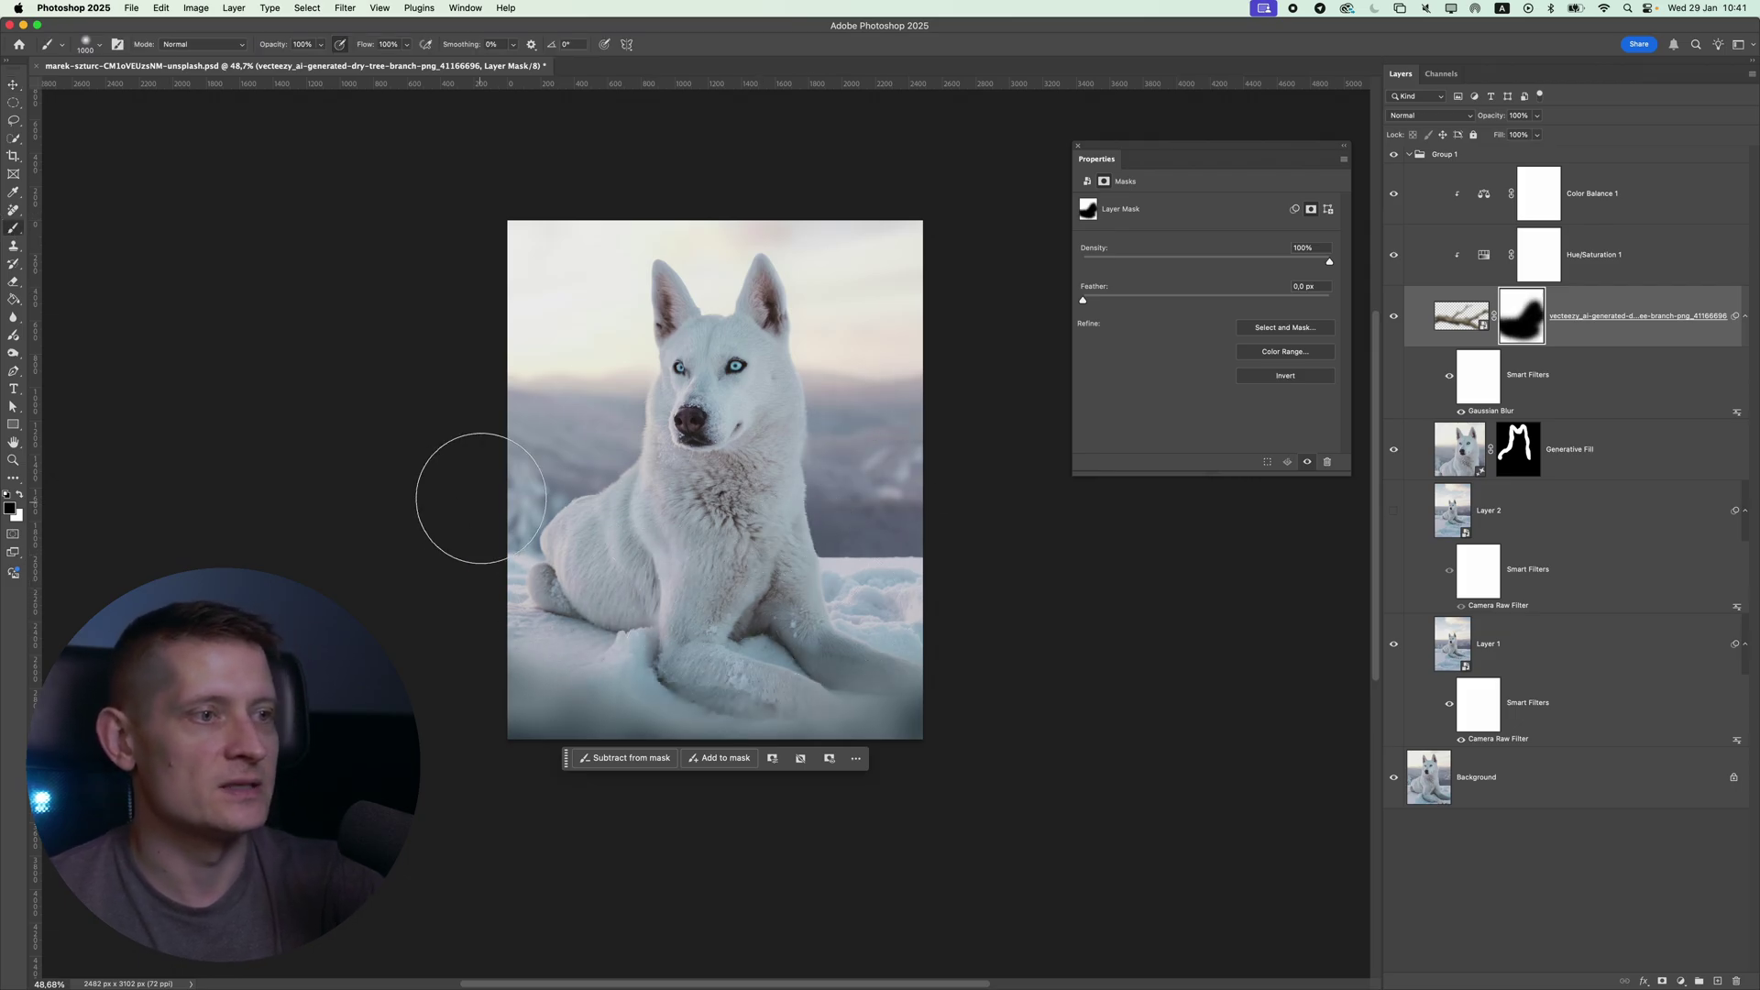
pyautogui.scroll(5, 705, 527)
pyautogui.scroll(-3, 705, 527)
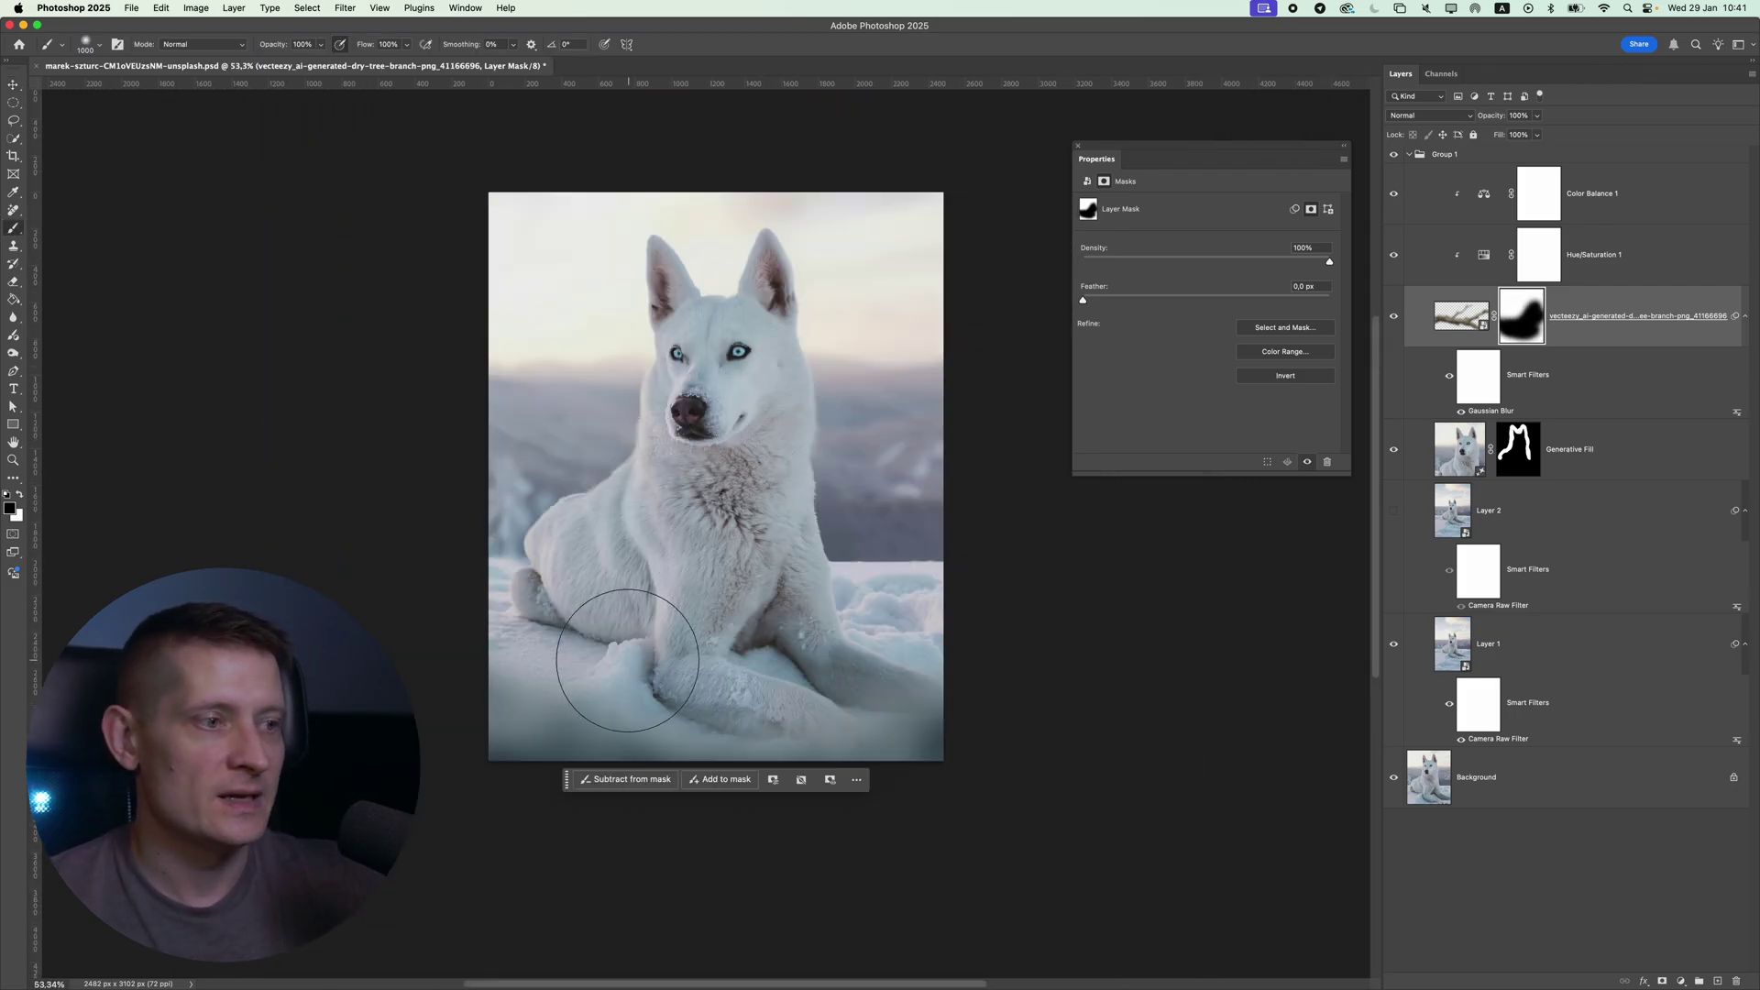
pyautogui.scroll(1, 746, 465)
pyautogui.scroll(1, 746, 466)
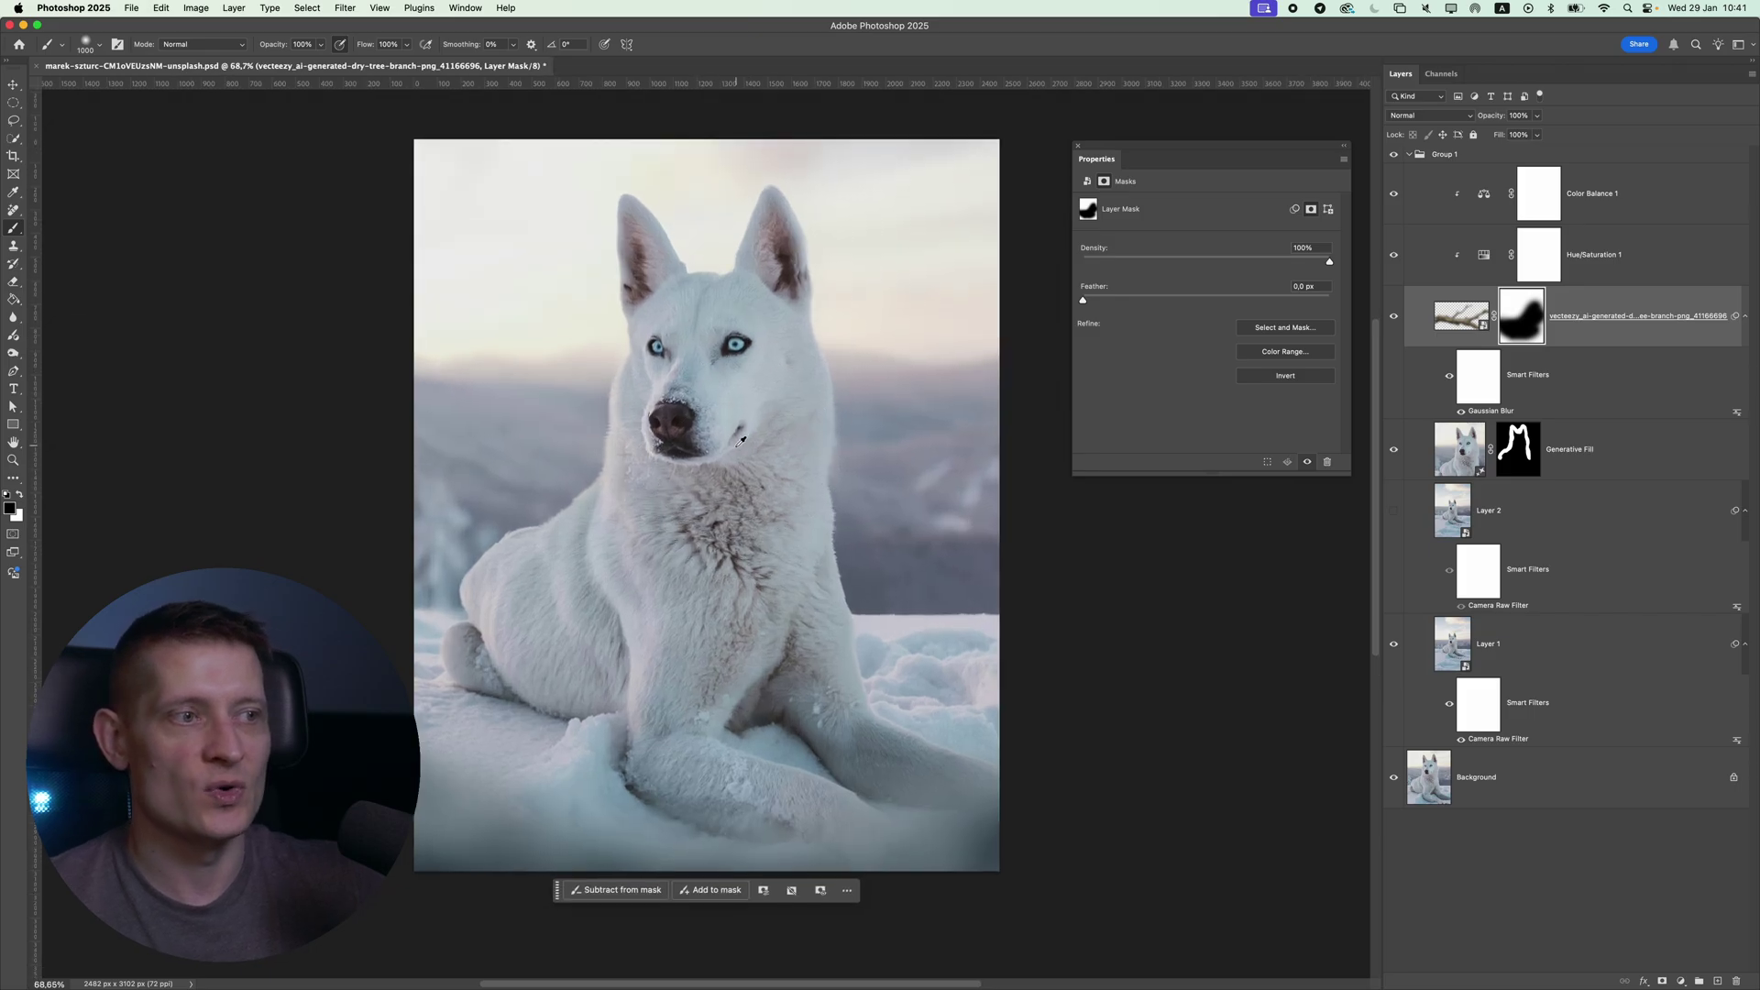